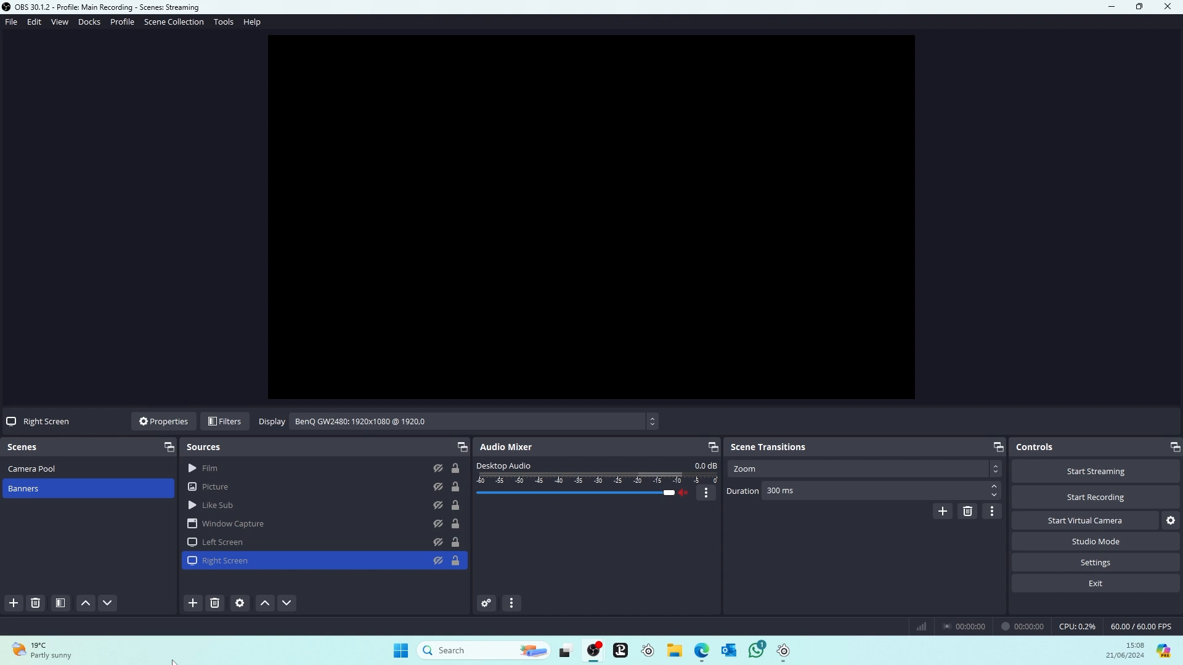
- Preview the Film, Picture, Like Sub and Window Capture sources one at a time, hiding each again, and switch to the Camera Pool scene
click(438, 469)
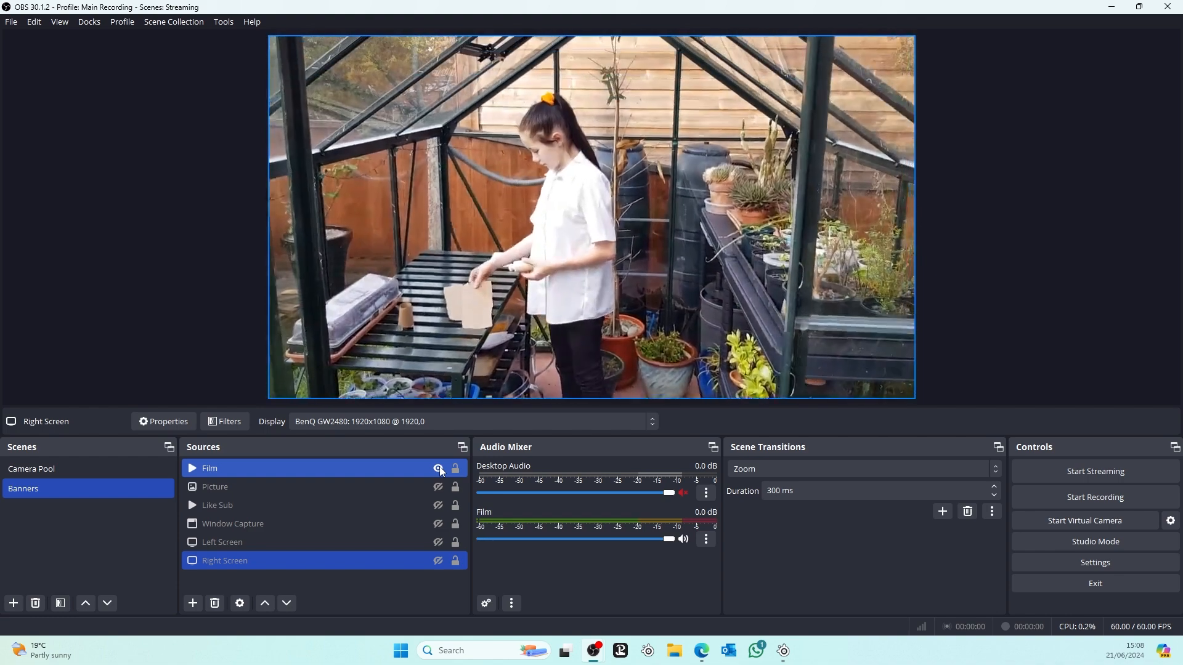
click(439, 469)
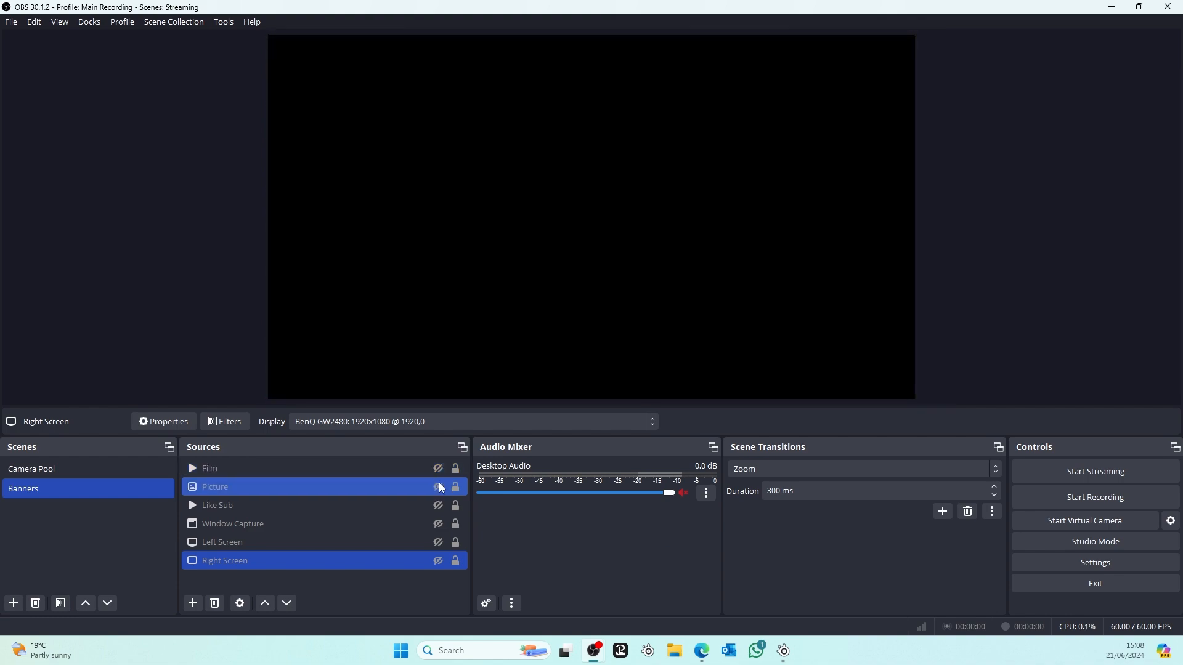
click(439, 488)
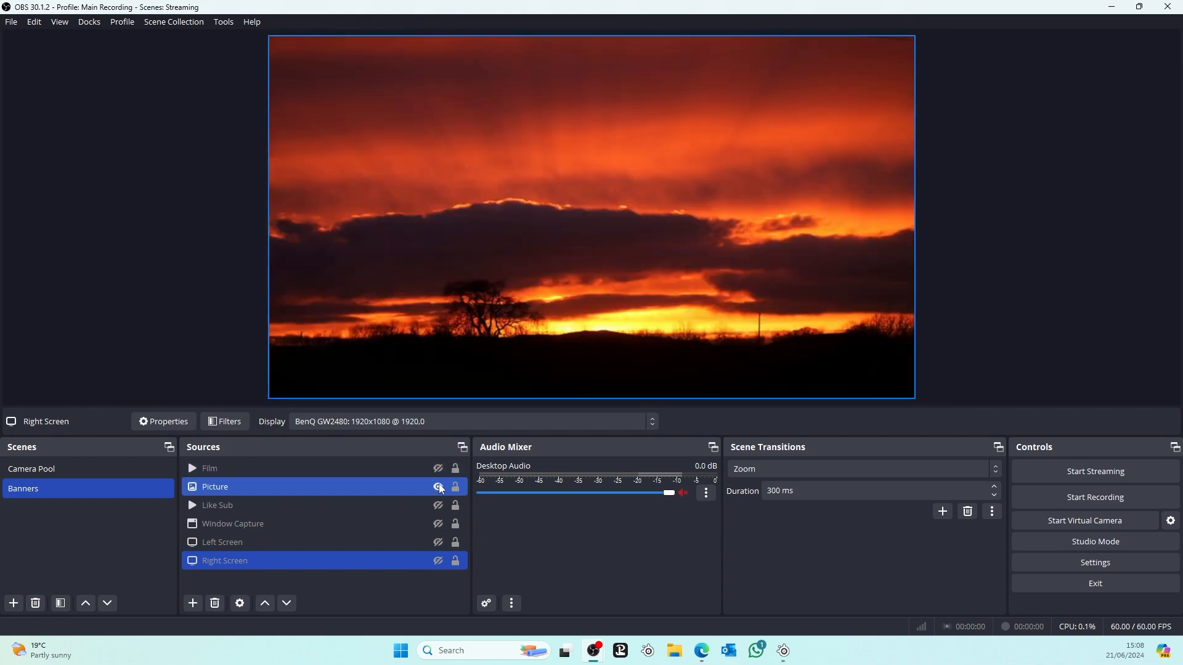
click(438, 488)
click(438, 506)
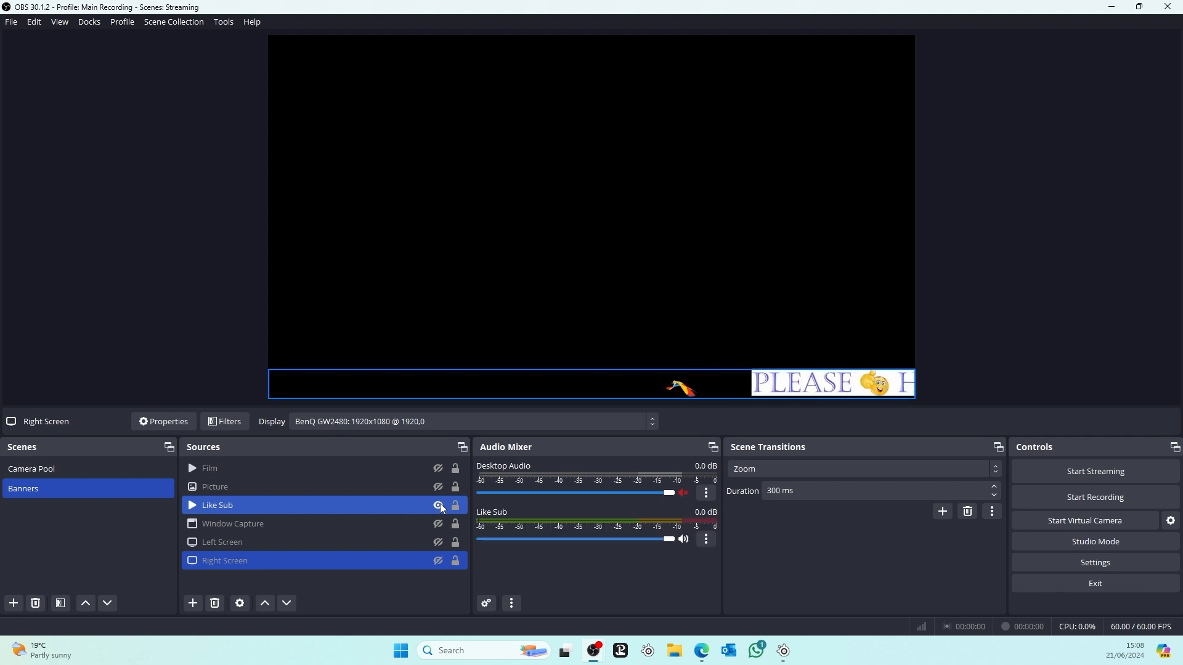
click(439, 506)
click(440, 524)
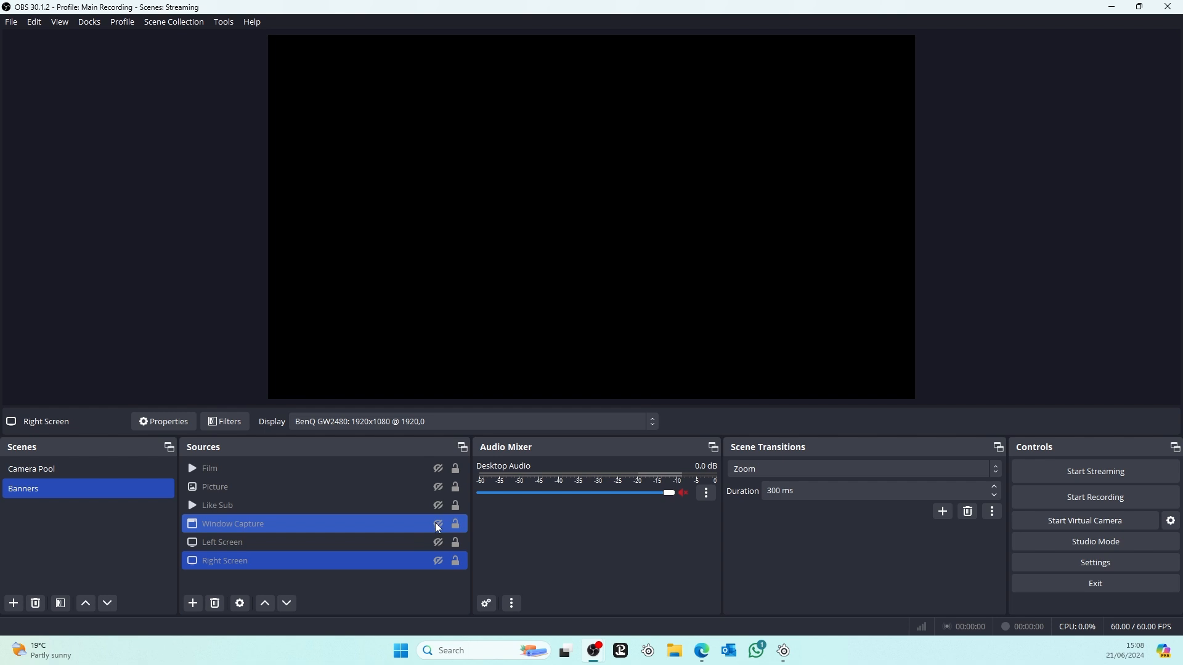
click(438, 525)
click(438, 525)
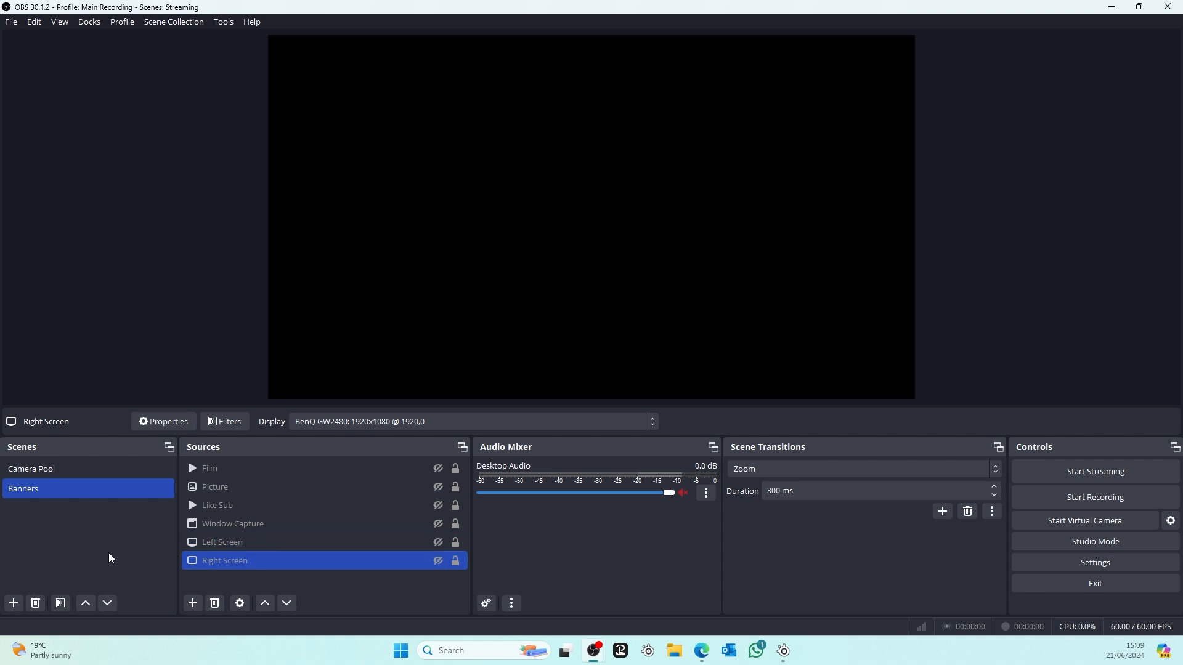
click(39, 472)
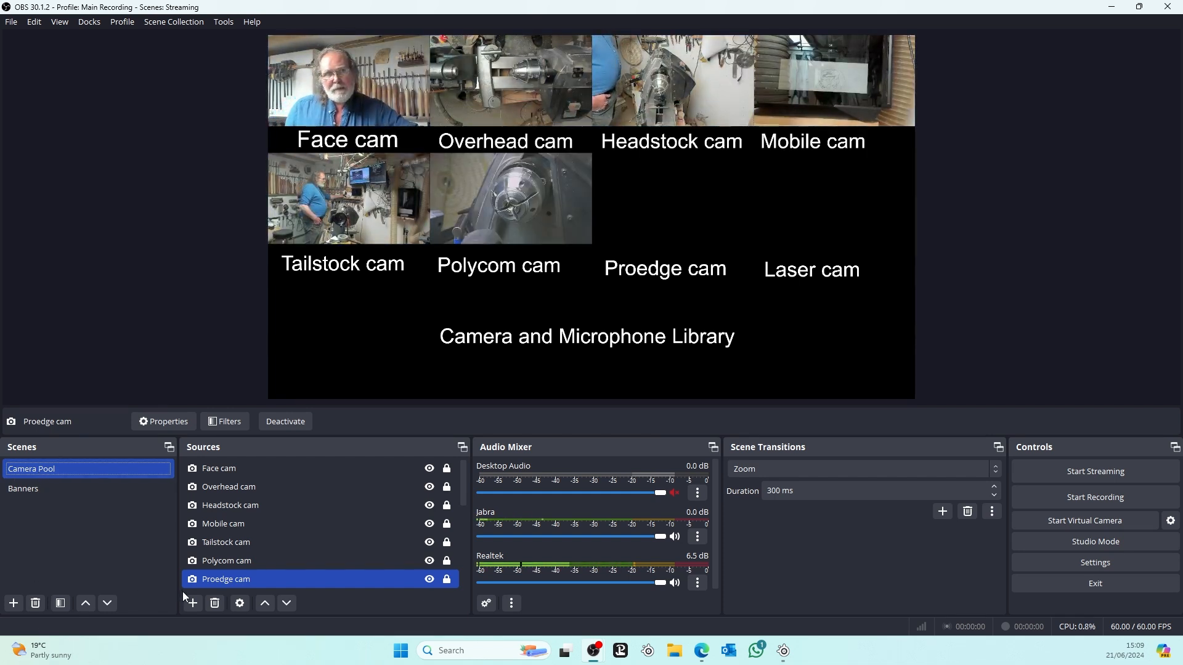
- Try adding a new Video Capture Device source to the Camera Pool scene, view its available devices, and delete the source
click(193, 603)
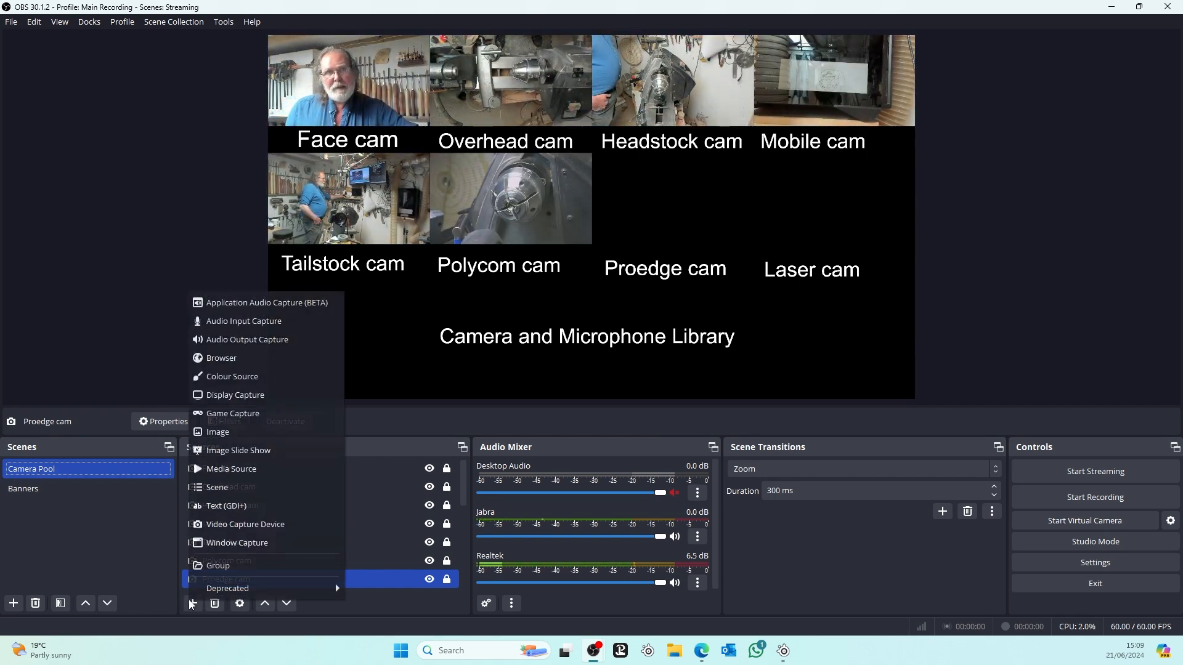
click(245, 530)
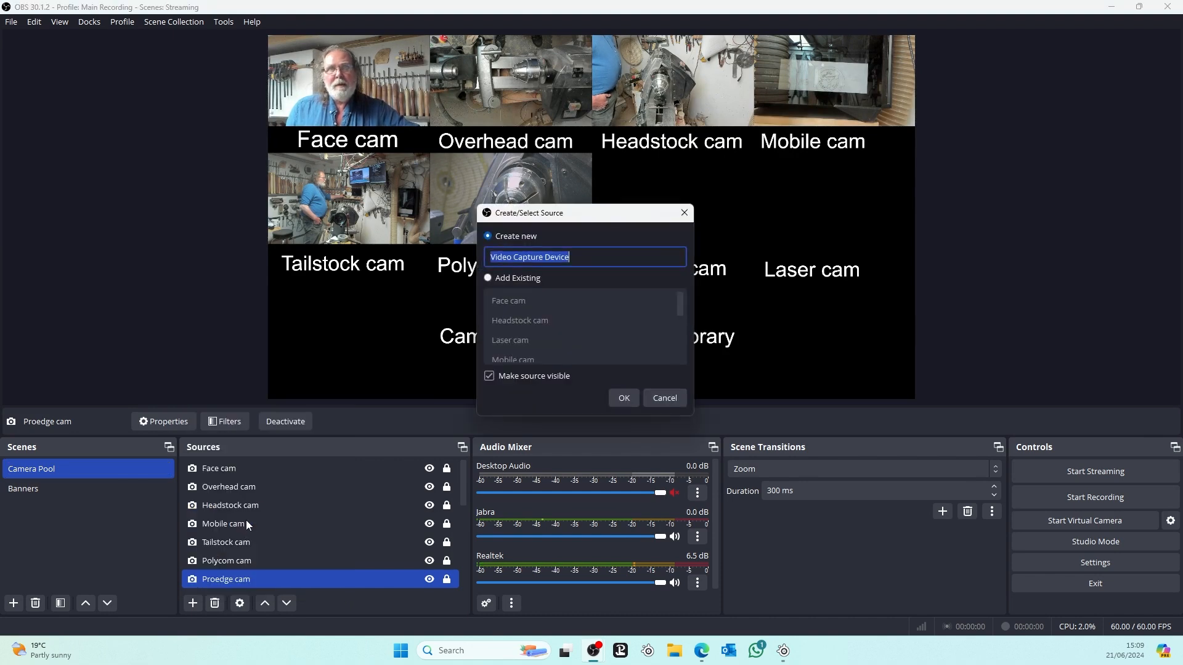
click(624, 399)
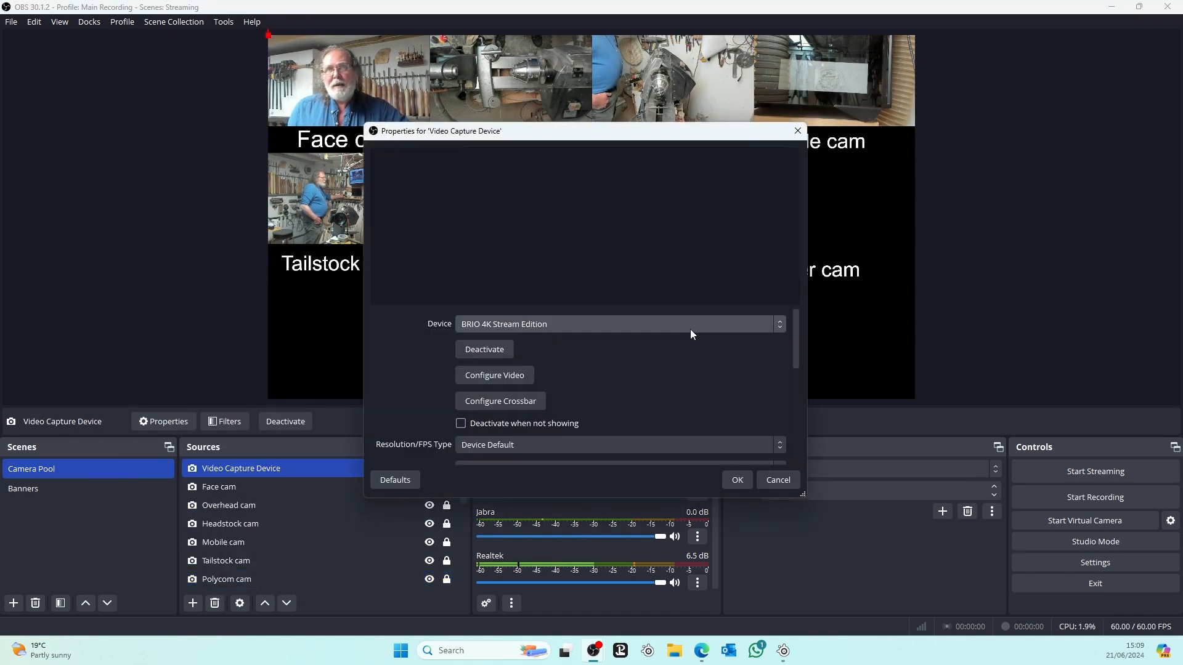
click(690, 334)
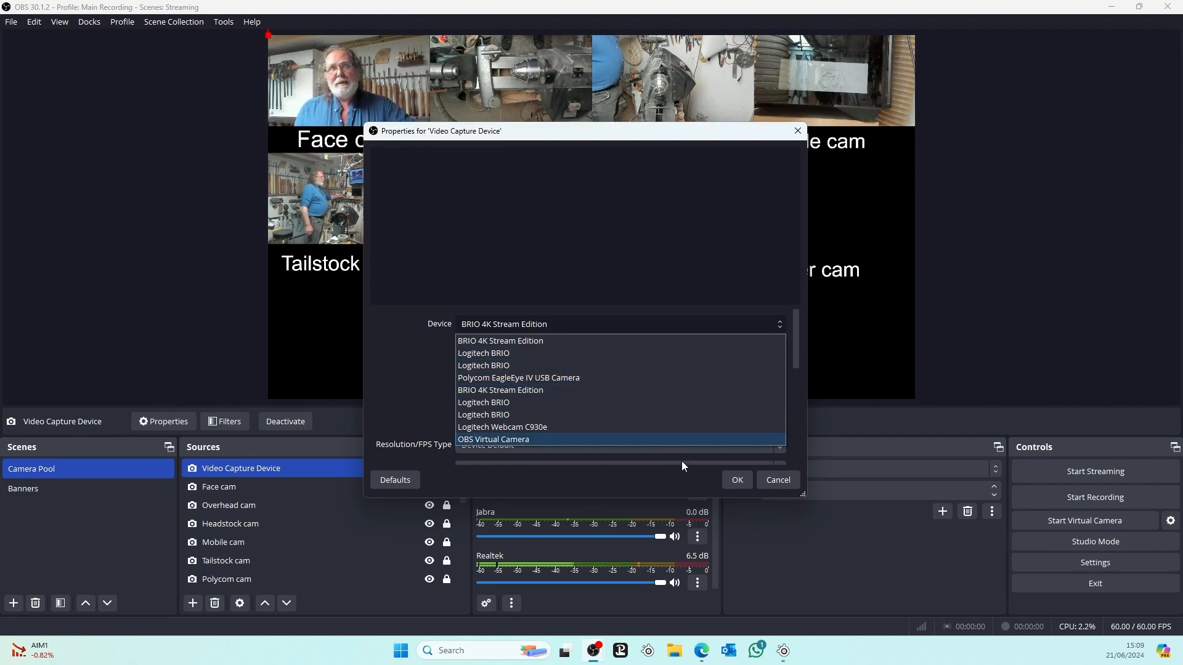
click(779, 481)
click(779, 480)
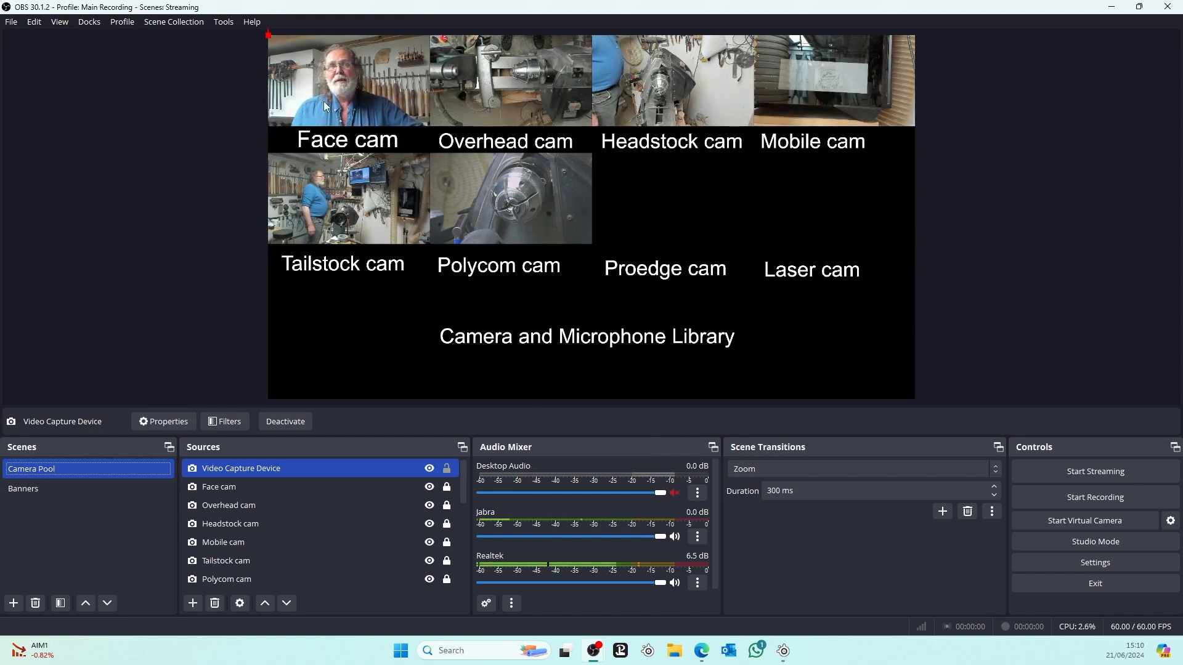
key(Delete)
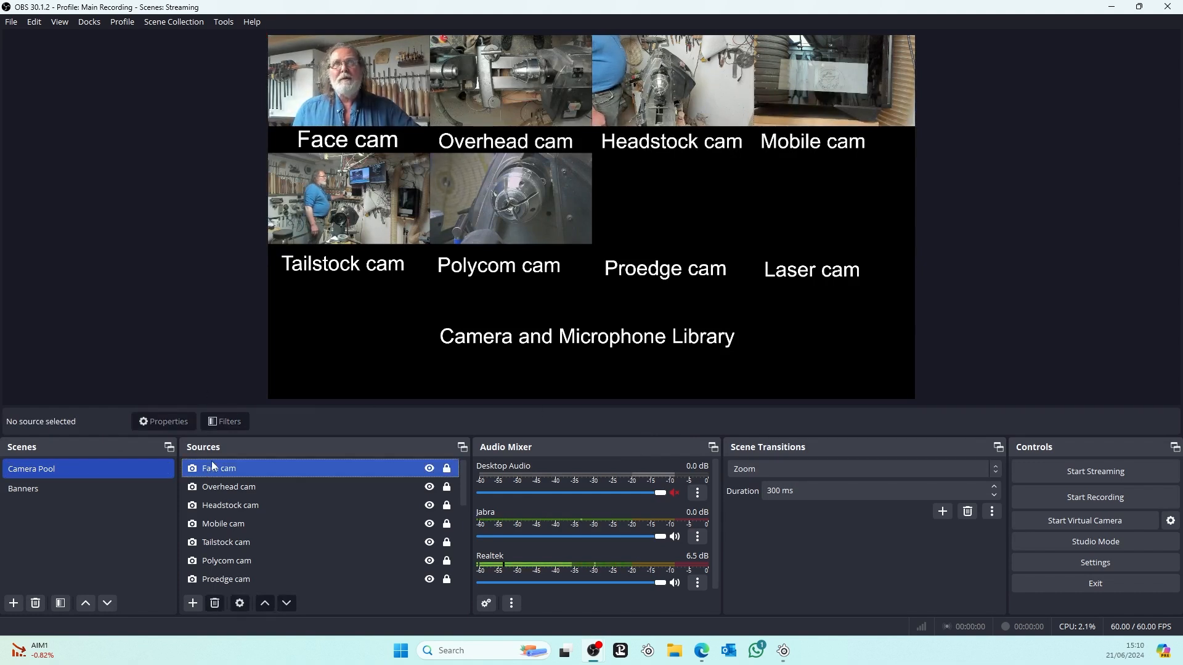
- Review the Overhead cam source's properties, from device and resolution down to the audio output mode
click(226, 488)
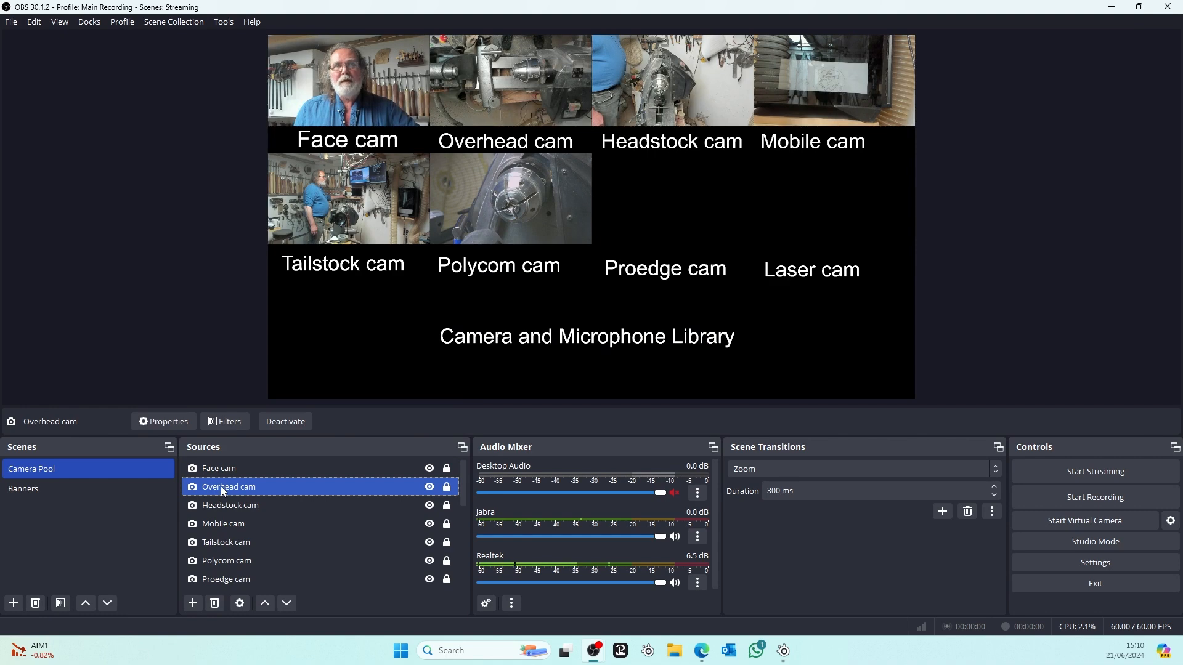
click(172, 424)
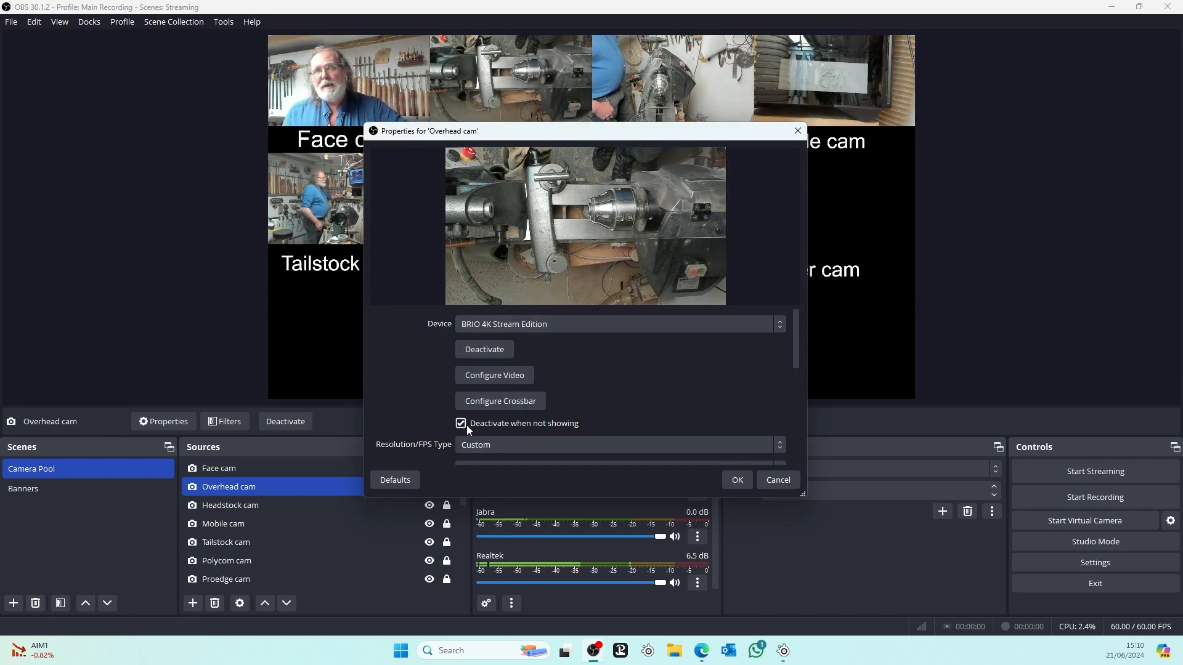
scroll(532, 428, down, 1)
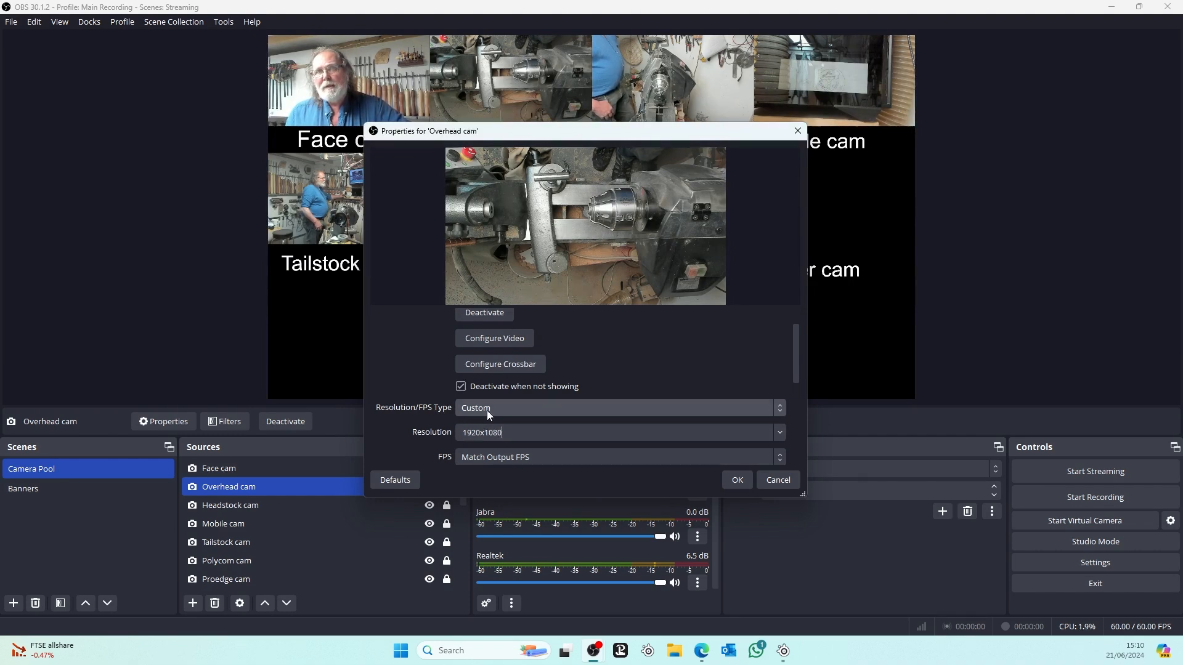
click(510, 435)
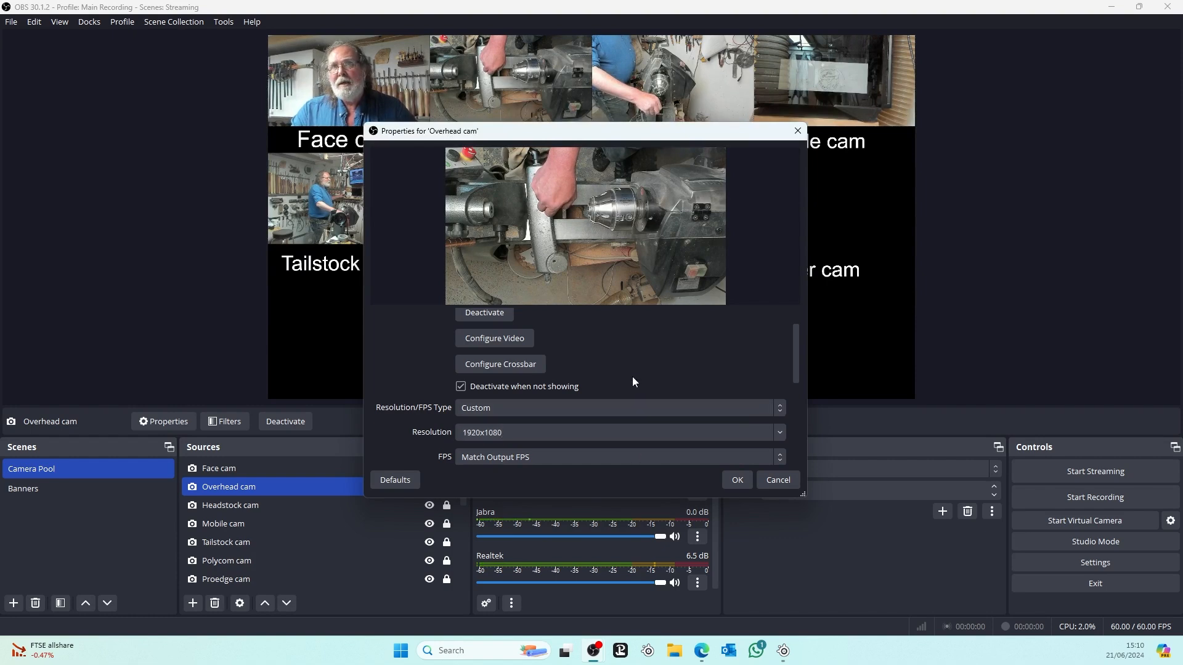
scroll(800, 363, down, 5)
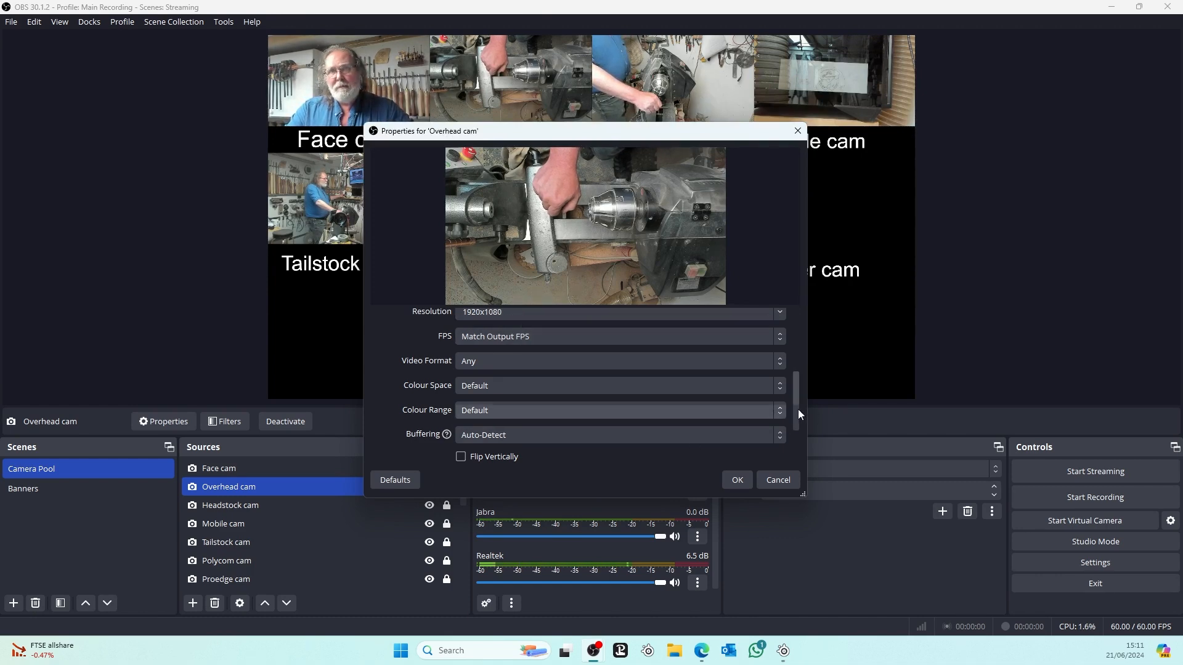
scroll(789, 406, down, 2)
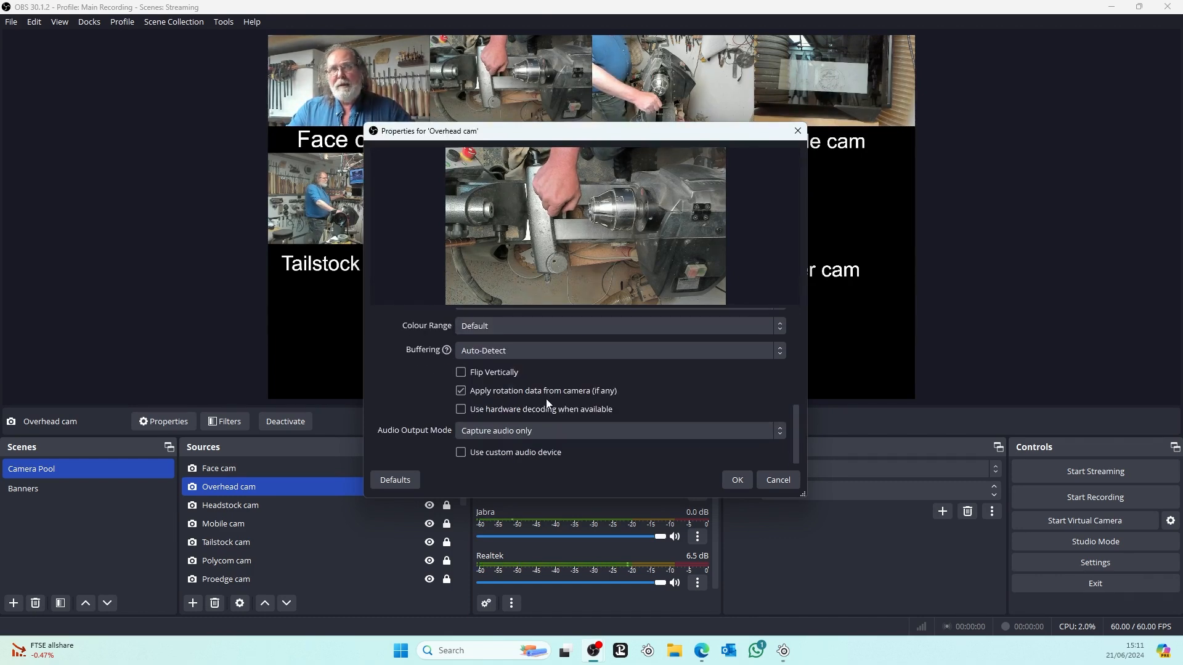
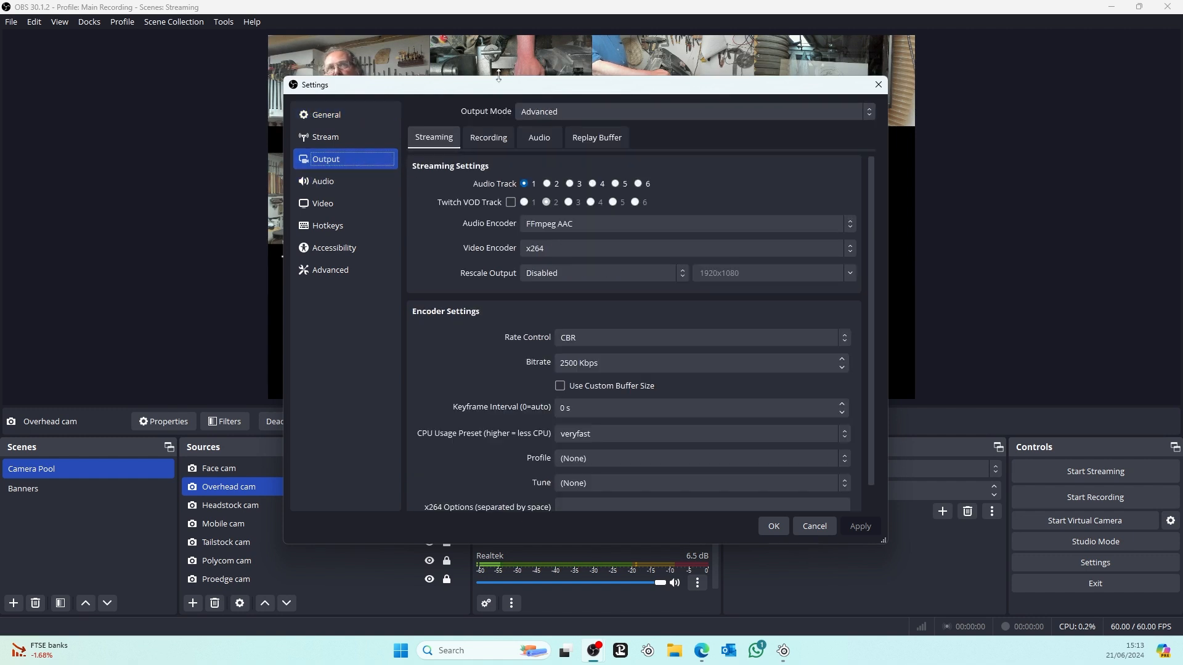
- Set the output mode to Simple and the streaming video encoder to Software (x264)
click(584, 110)
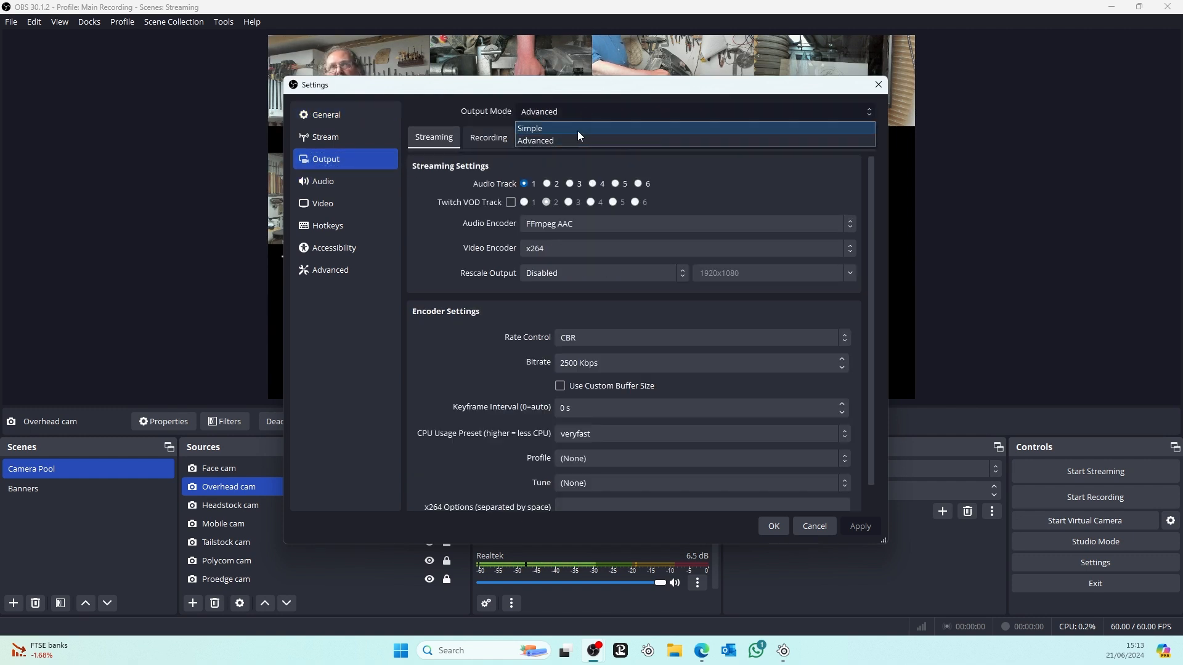
click(560, 129)
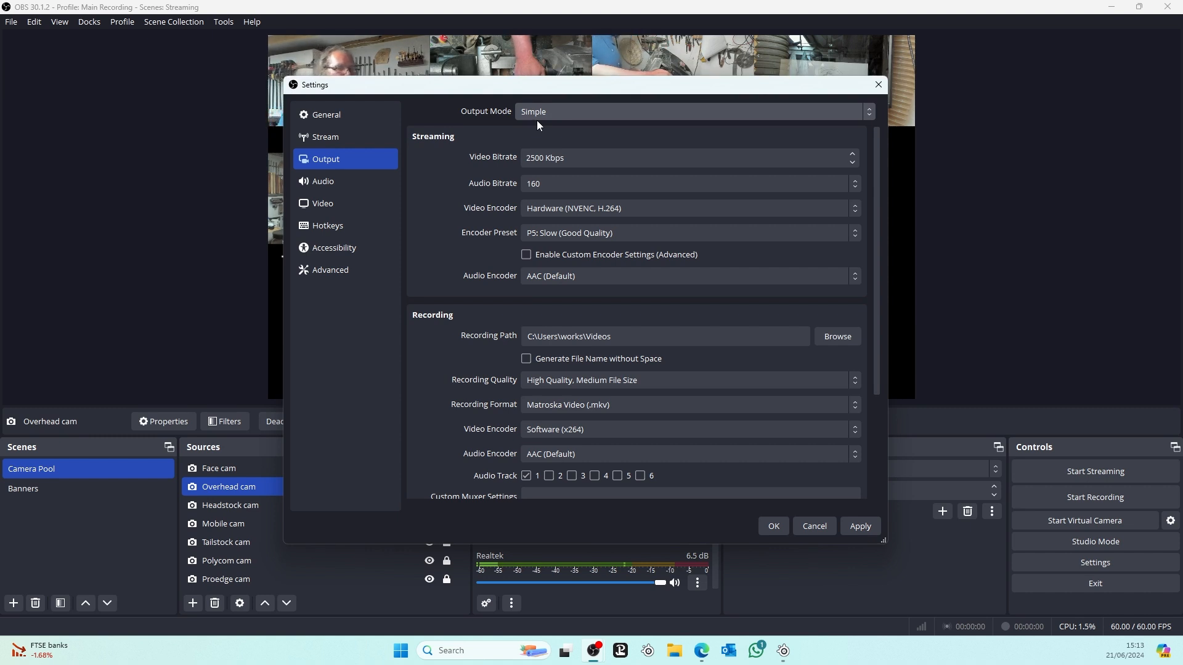
click(564, 207)
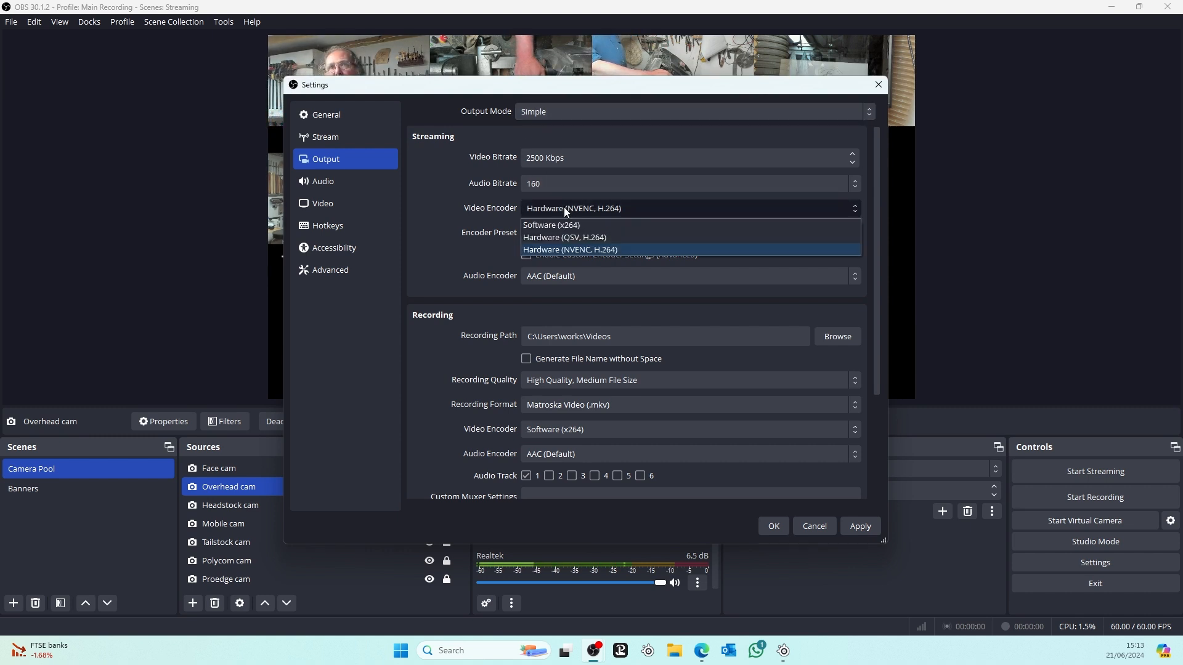
click(557, 226)
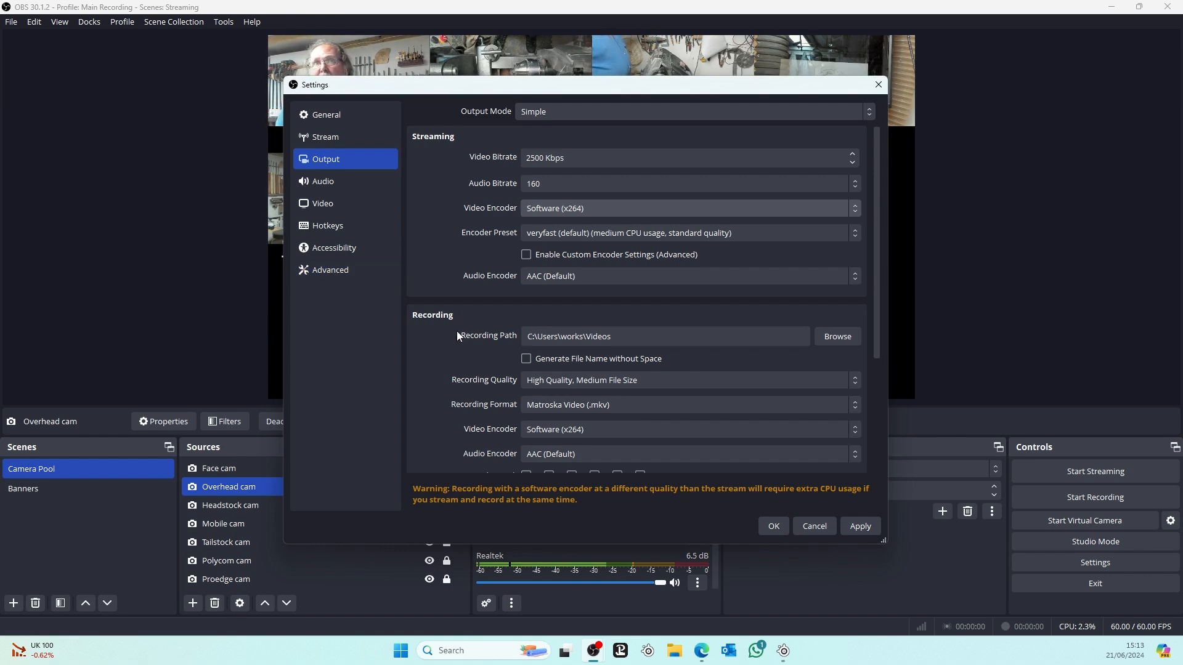
- Check the audio and video settings, including canvas resolution and frame rate, and save the settings changes
click(321, 184)
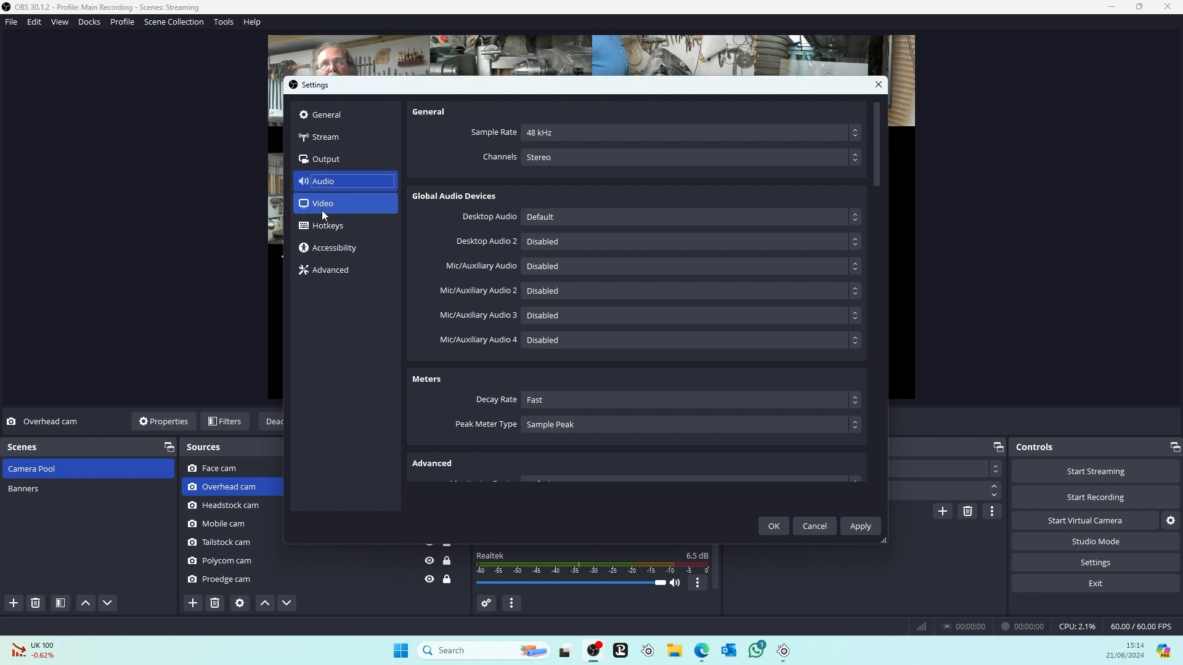
click(323, 211)
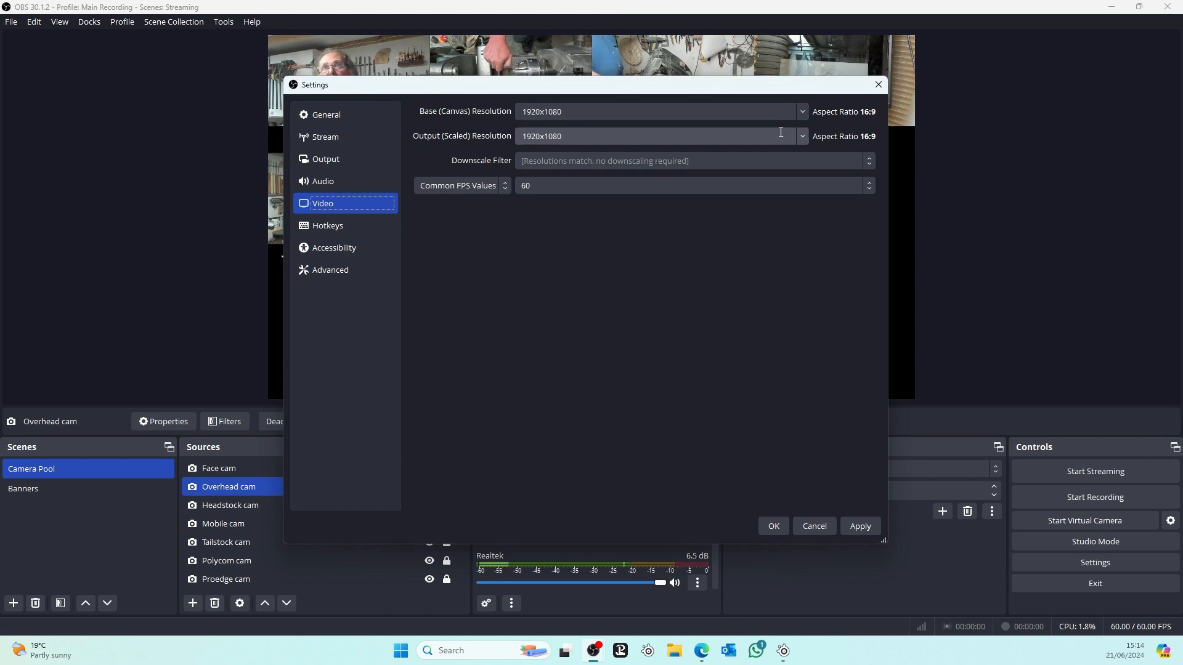
click(878, 85)
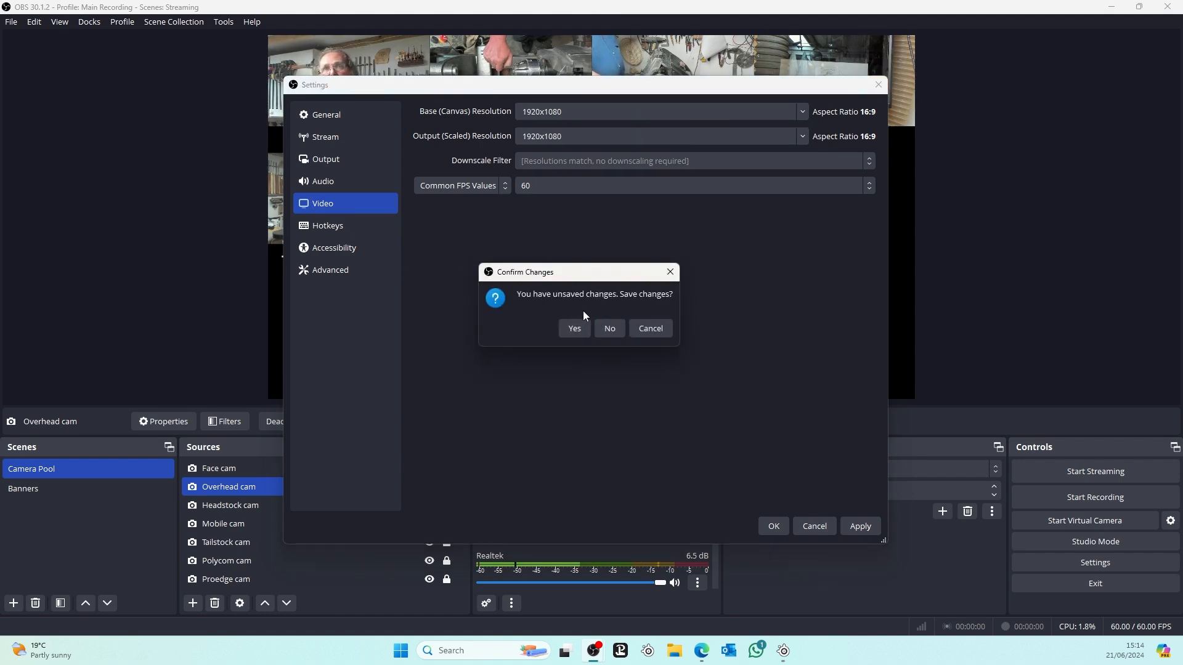
click(573, 329)
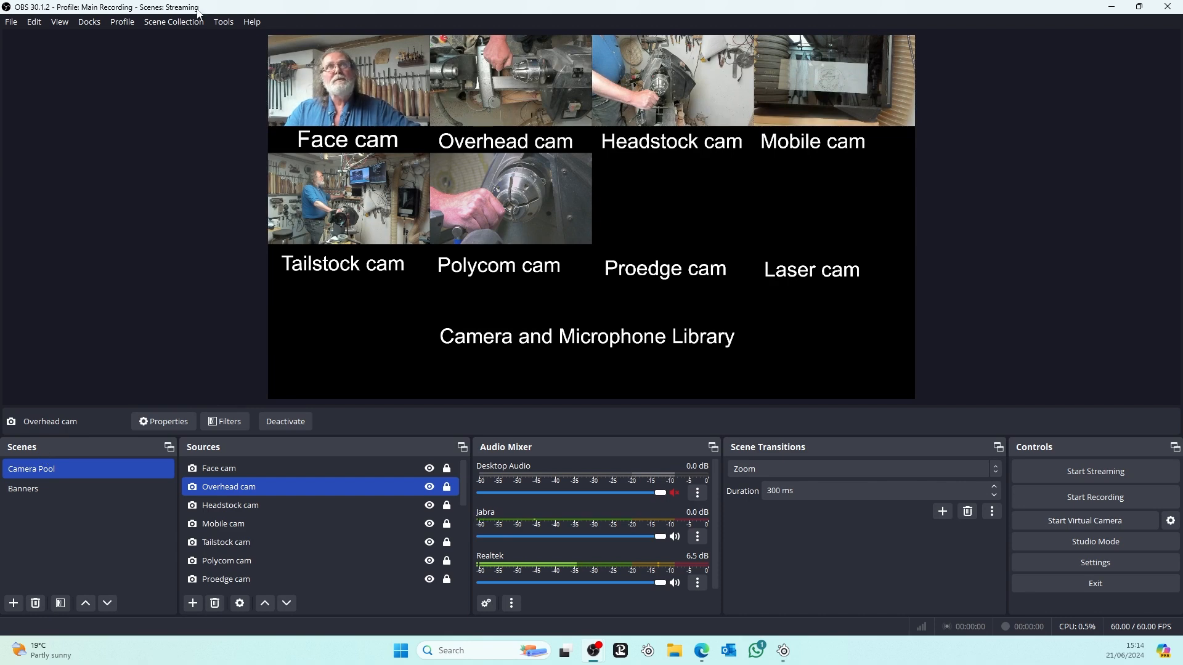
- Add a new scene named "Portrait" to the Streaming scene collection
click(163, 23)
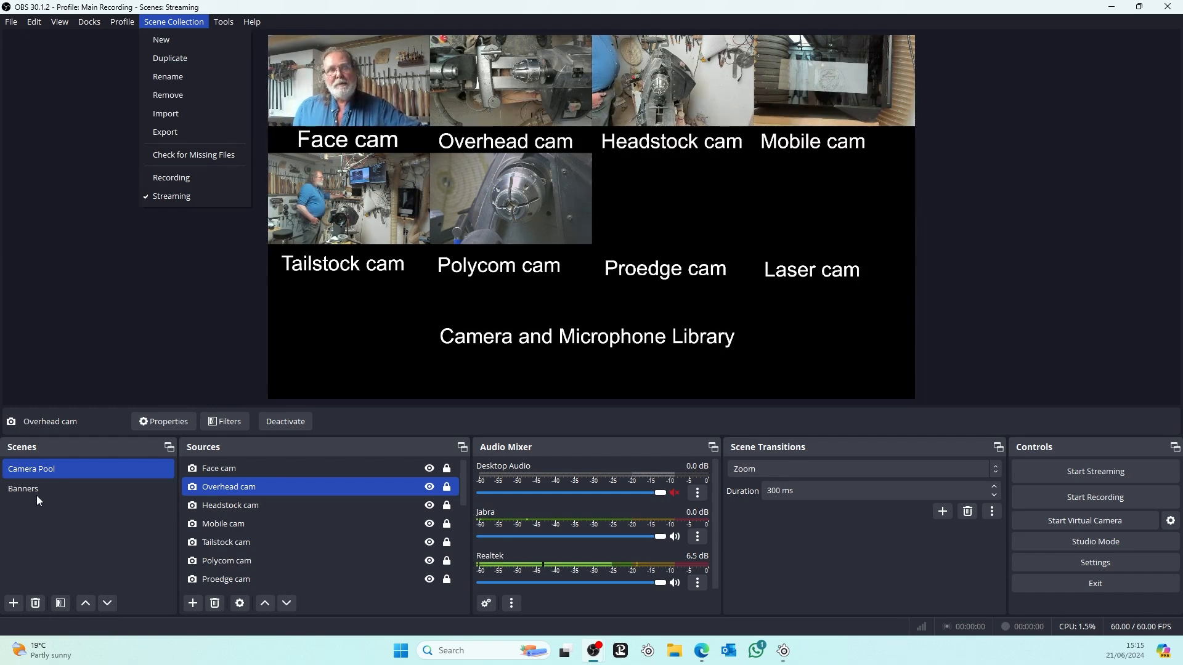
click(13, 603)
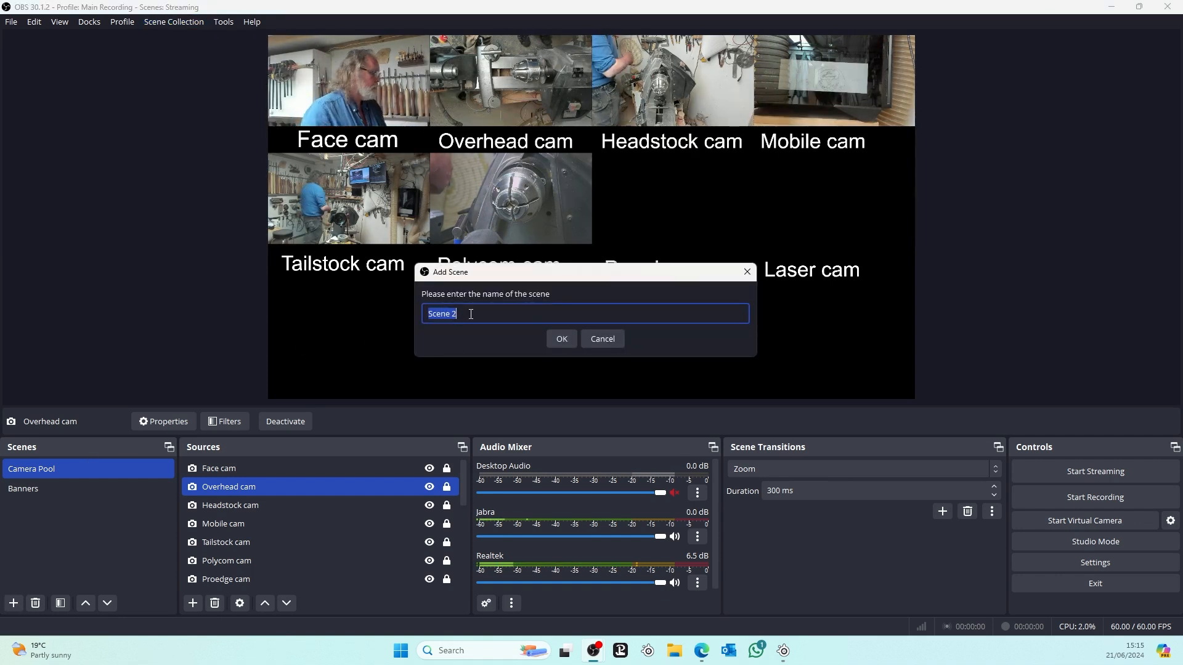
text(Por)
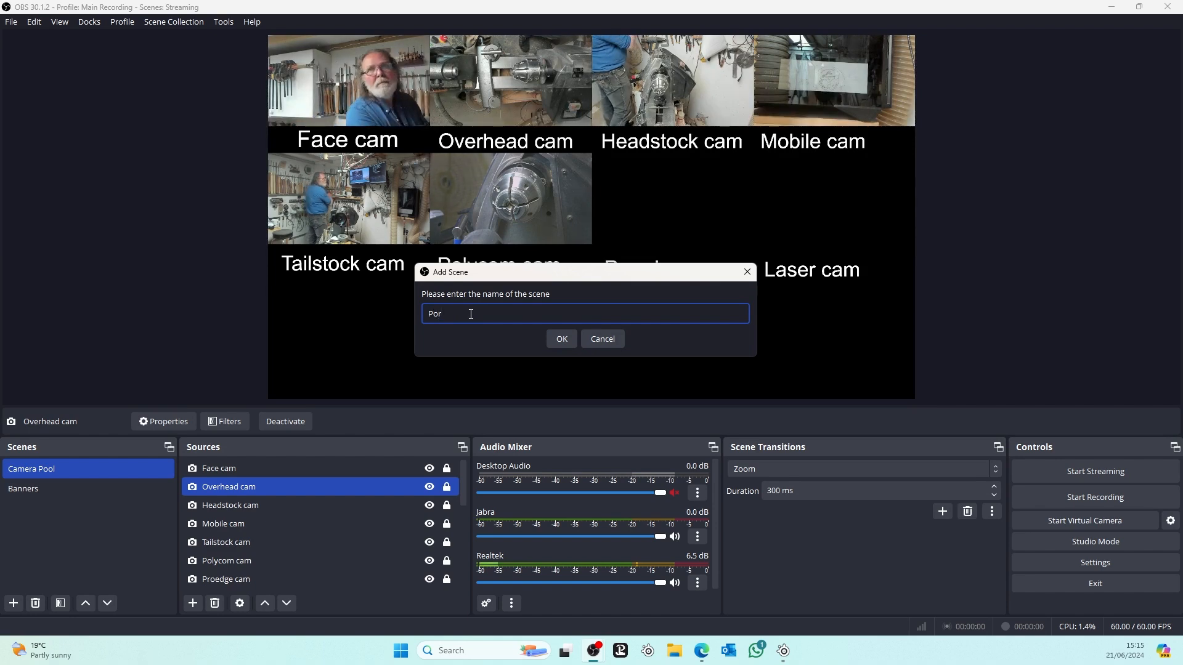
text(t)
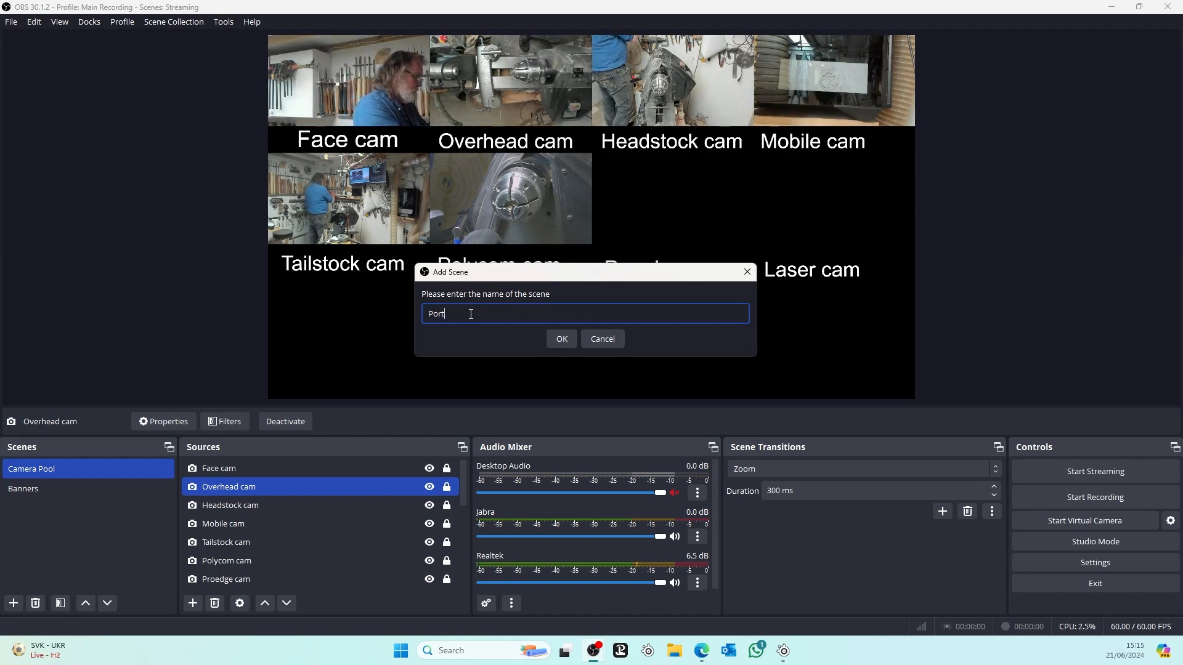
text(rait)
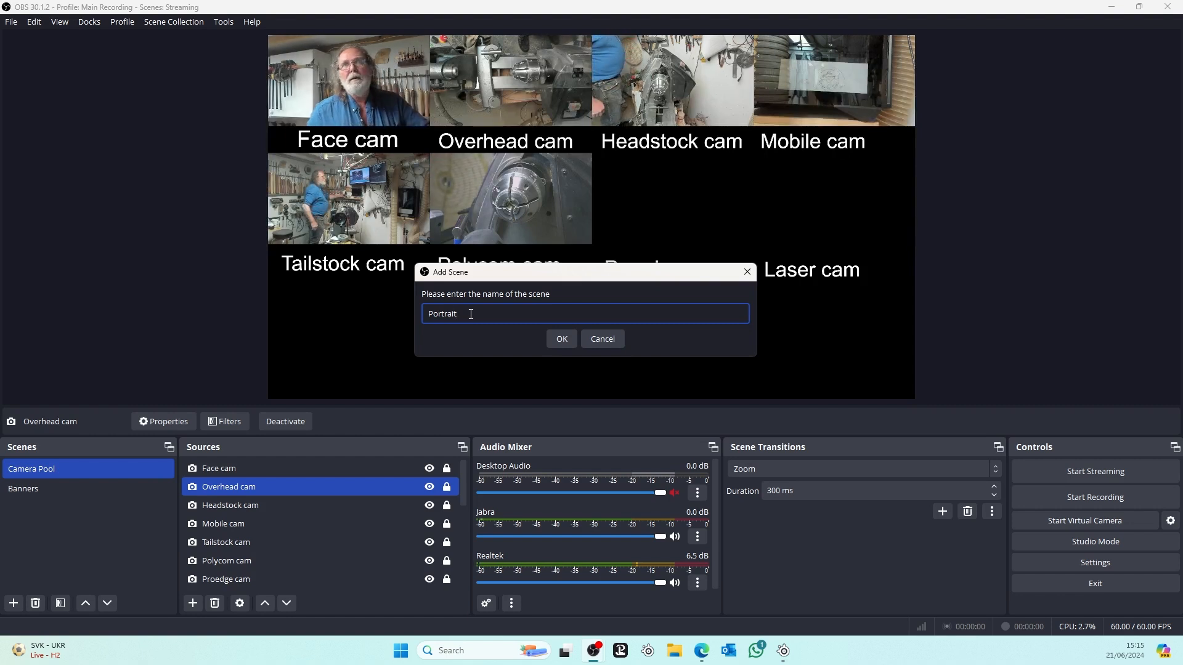
click(554, 341)
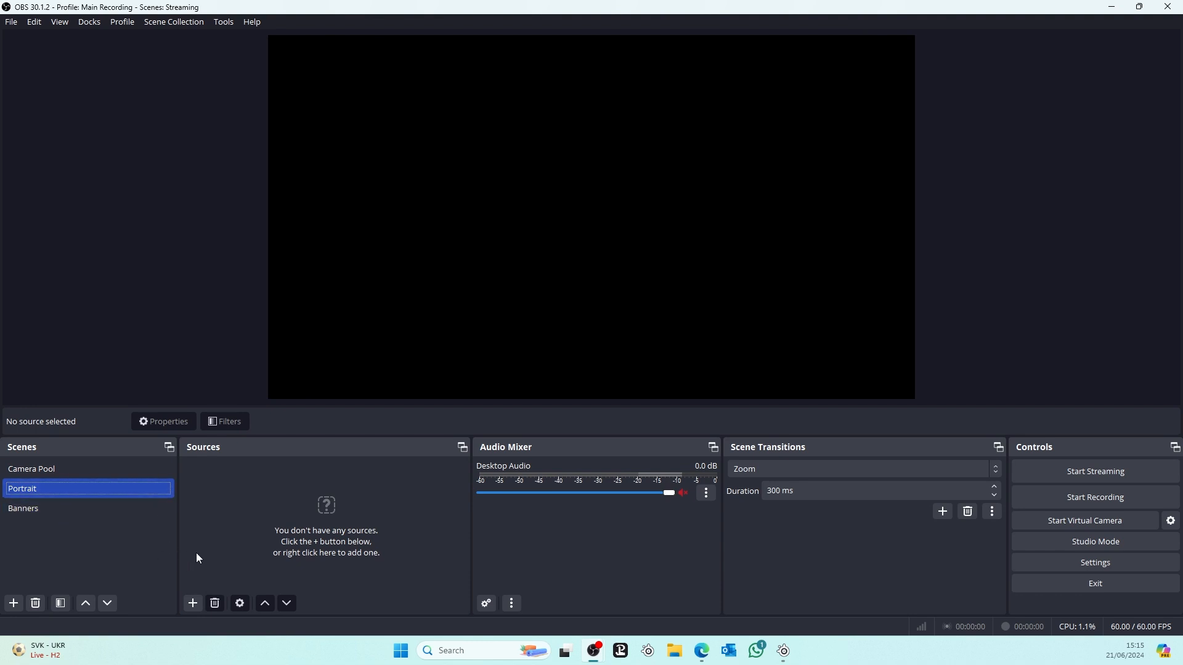
- Add the existing Face cam video capture device as a source in the Portrait scene
click(194, 604)
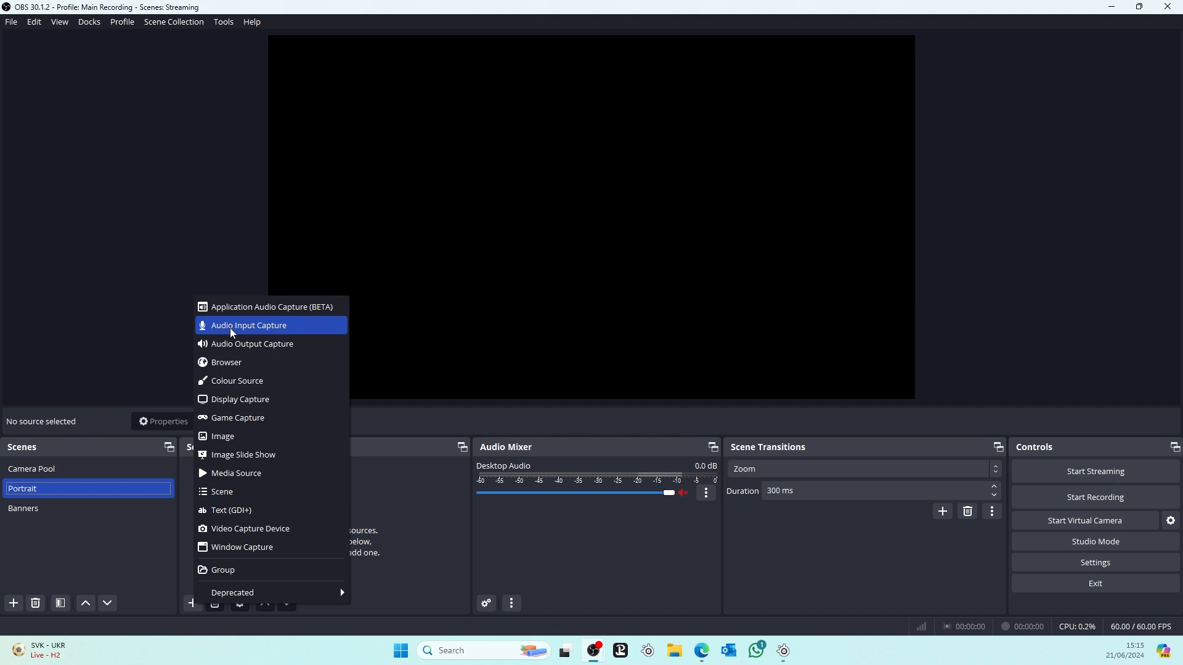
click(245, 528)
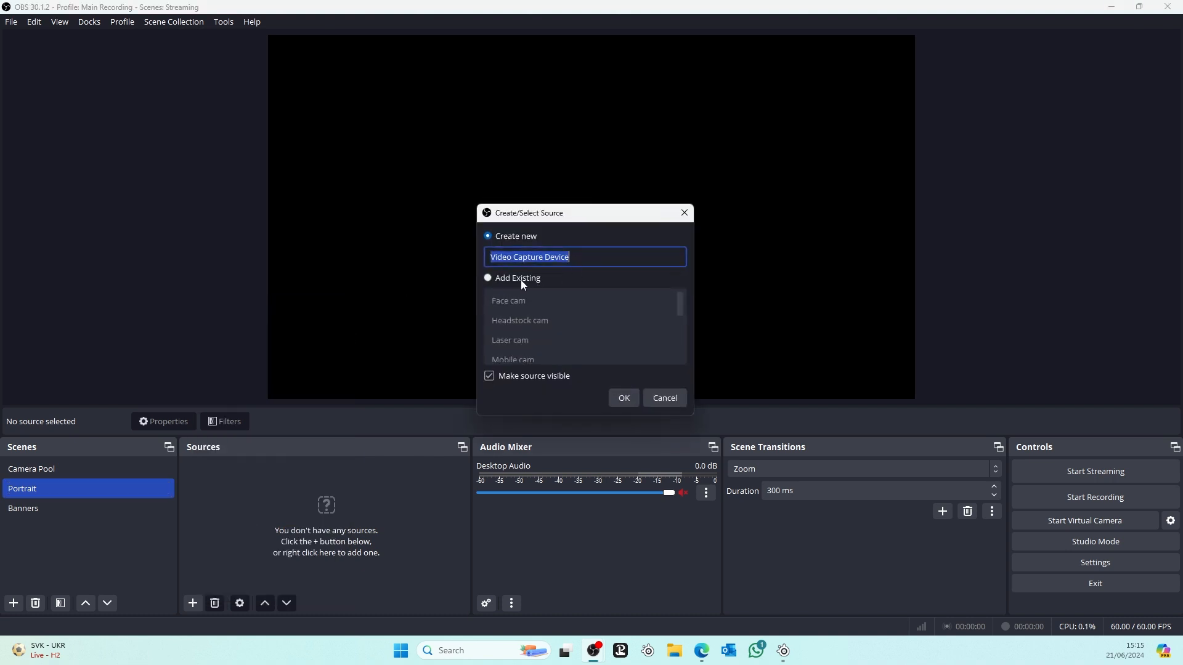
click(495, 279)
click(510, 305)
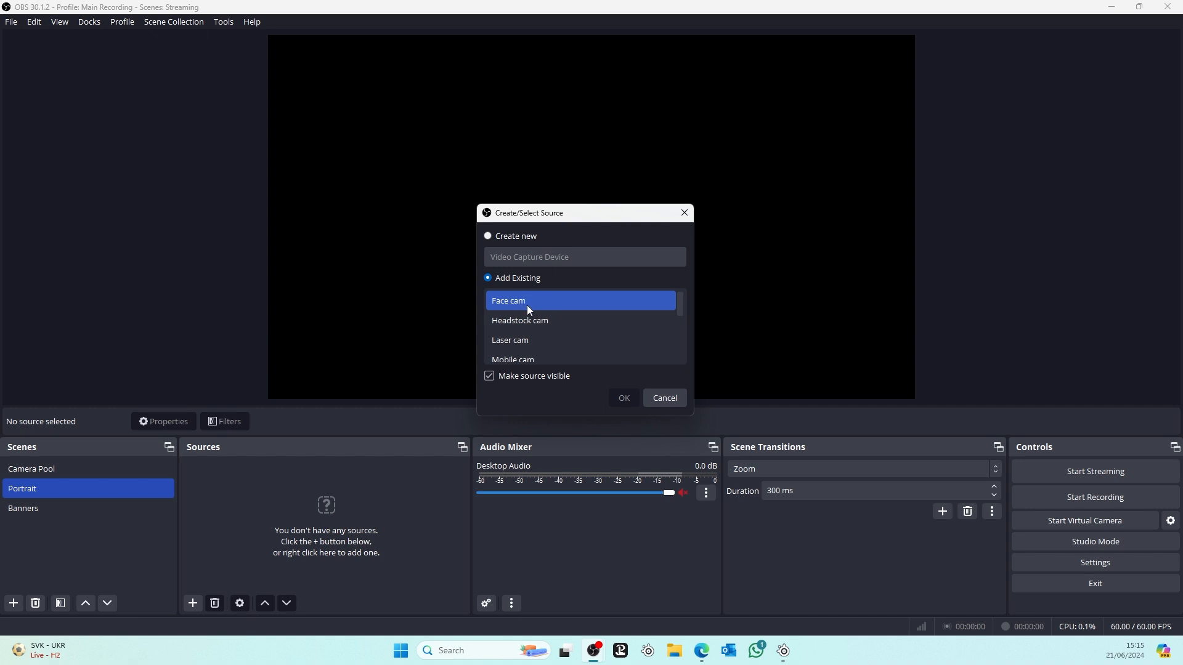
click(527, 305)
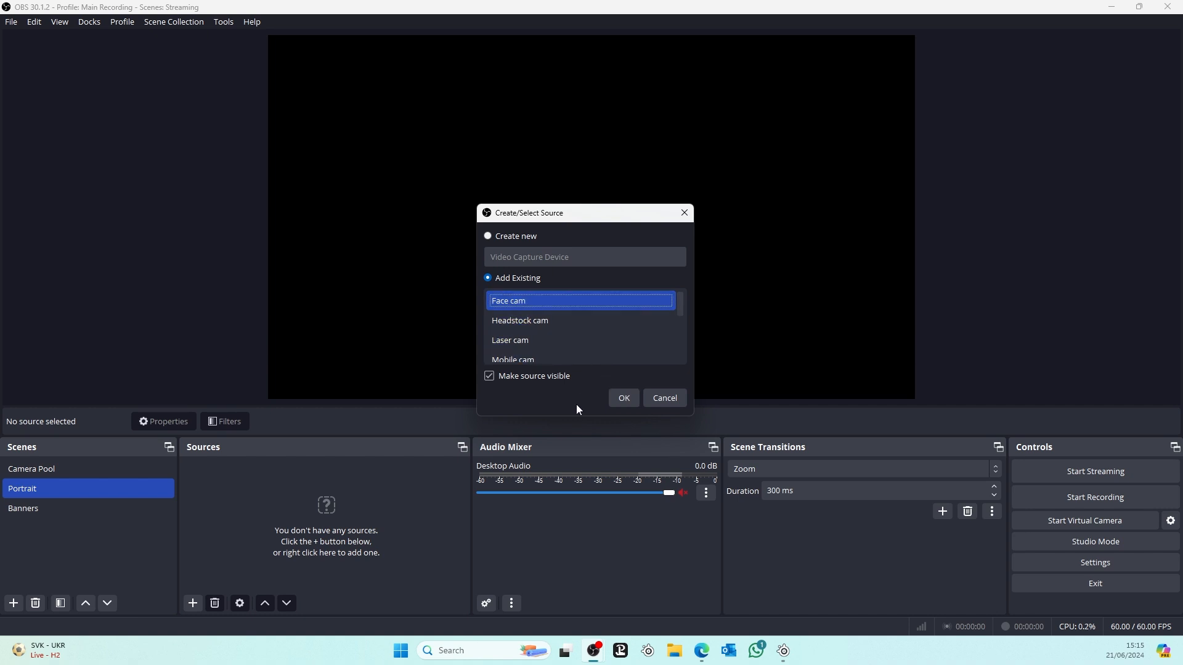
click(622, 400)
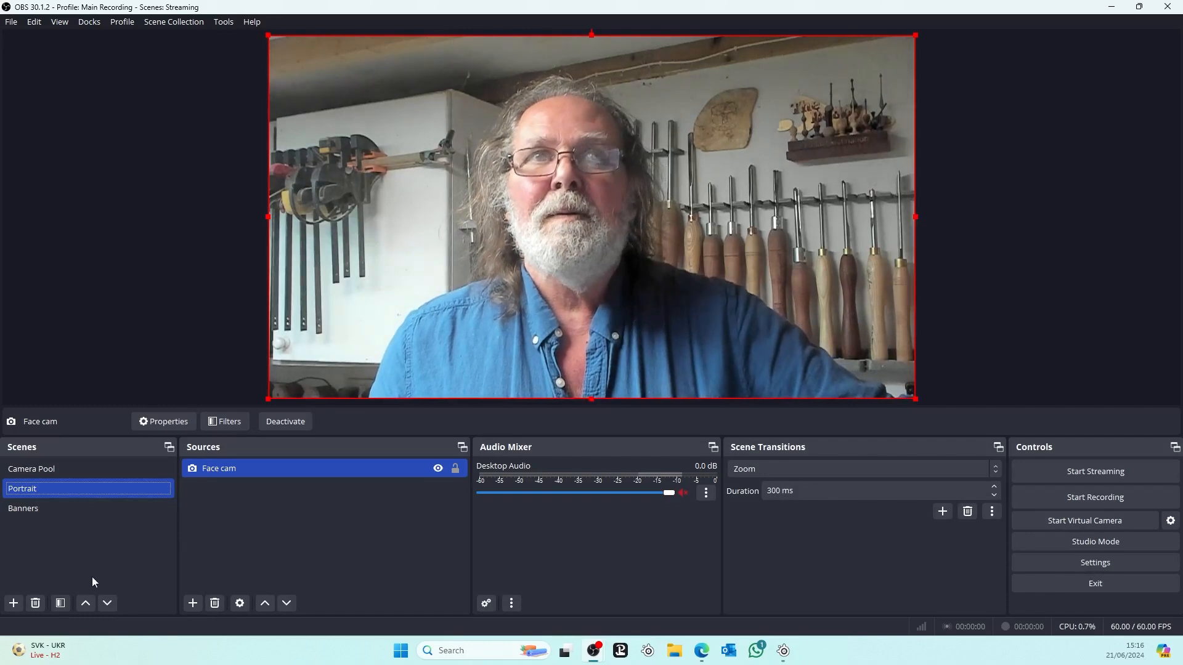
- Add the existing Jabra audio input capture as a source in the Portrait scene
click(193, 604)
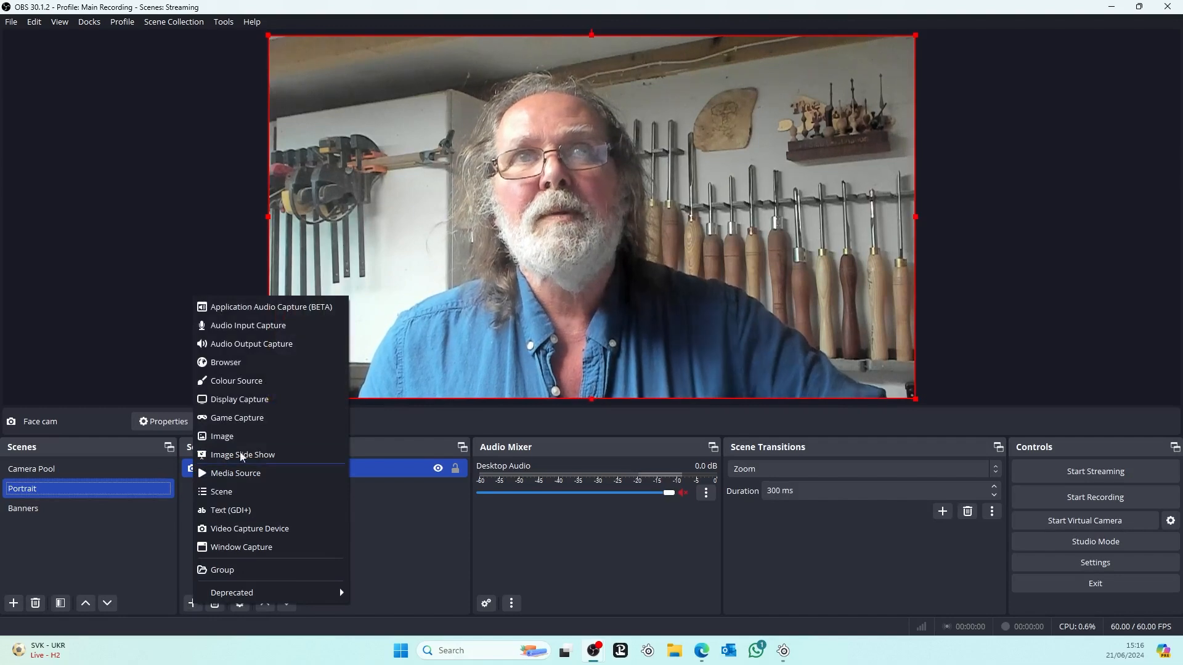
click(238, 327)
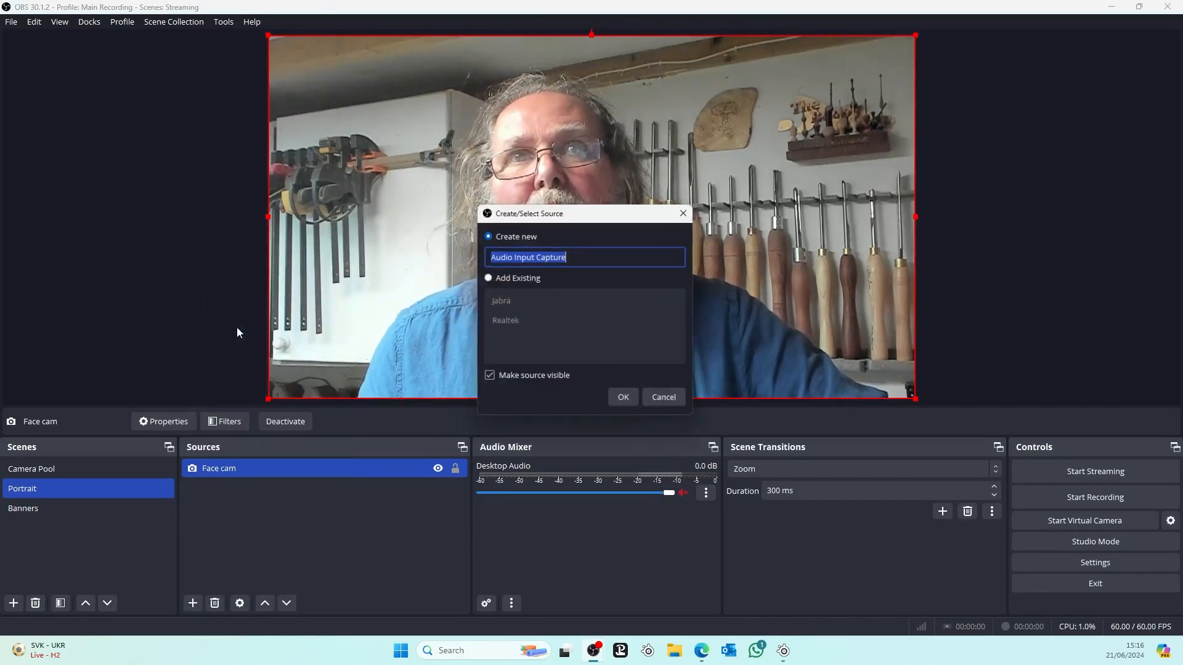
click(497, 280)
click(520, 301)
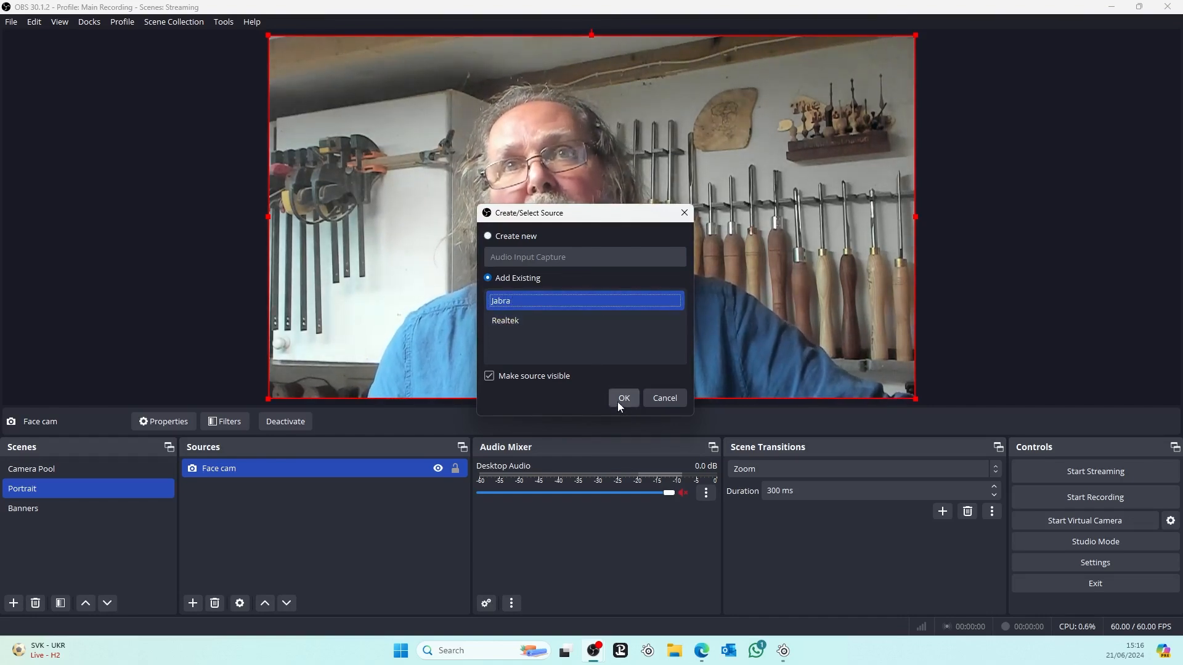
click(618, 403)
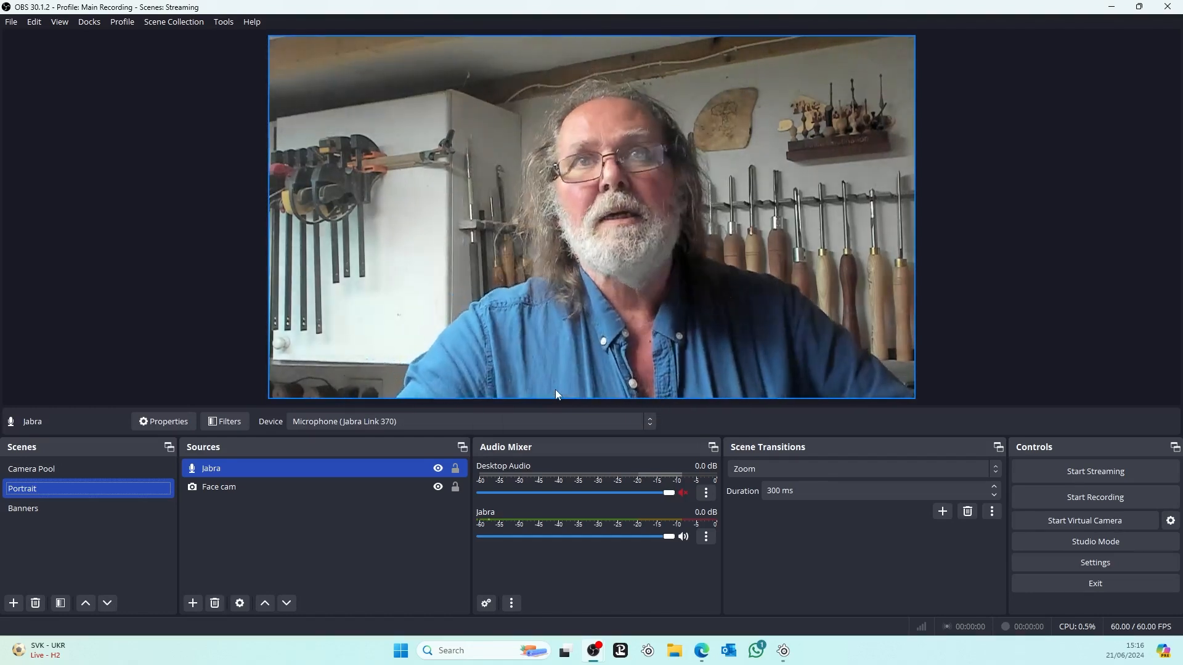
- Add the existing Banners scene as a source in the Portrait scene
click(191, 605)
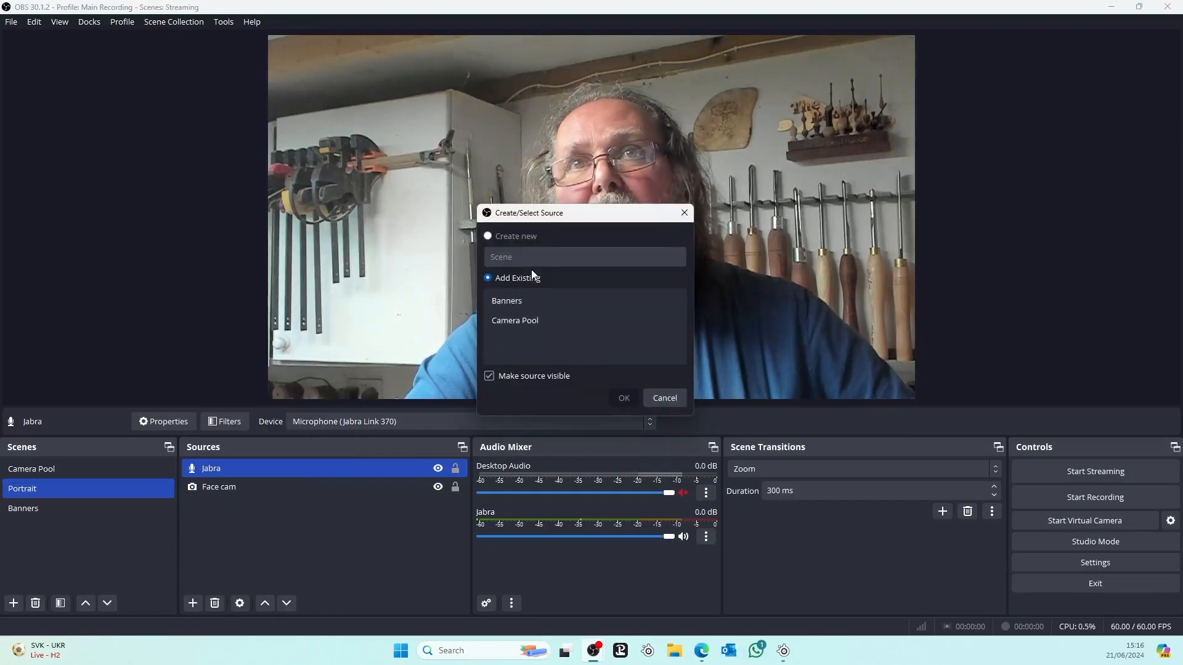
click(512, 301)
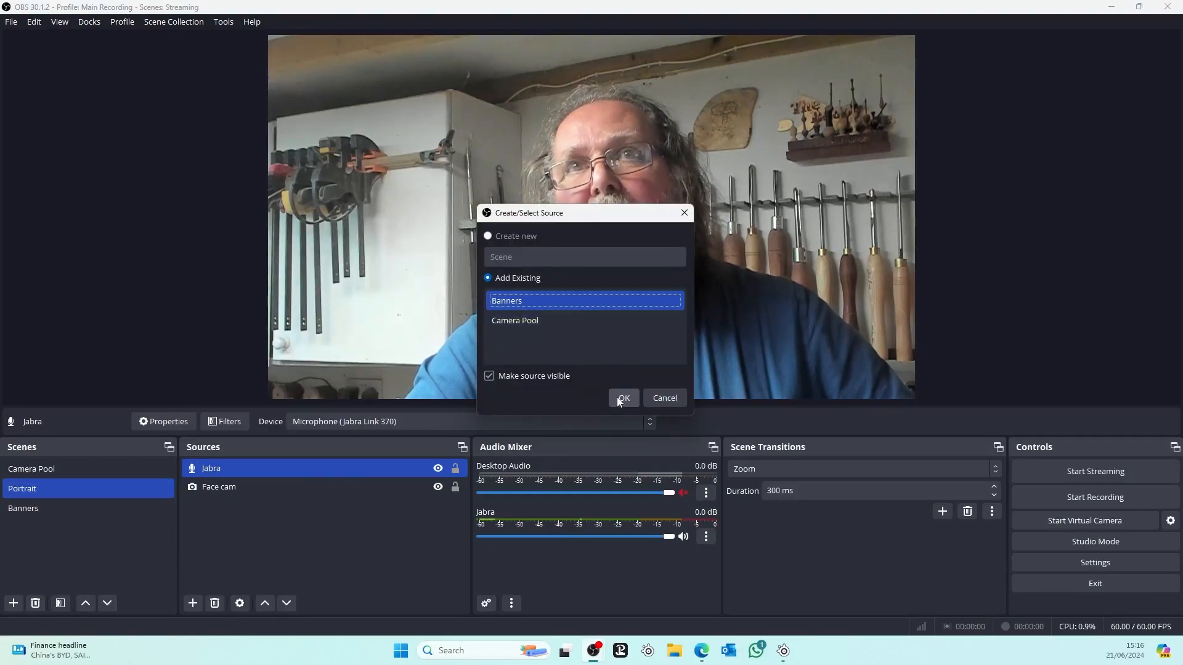
click(616, 397)
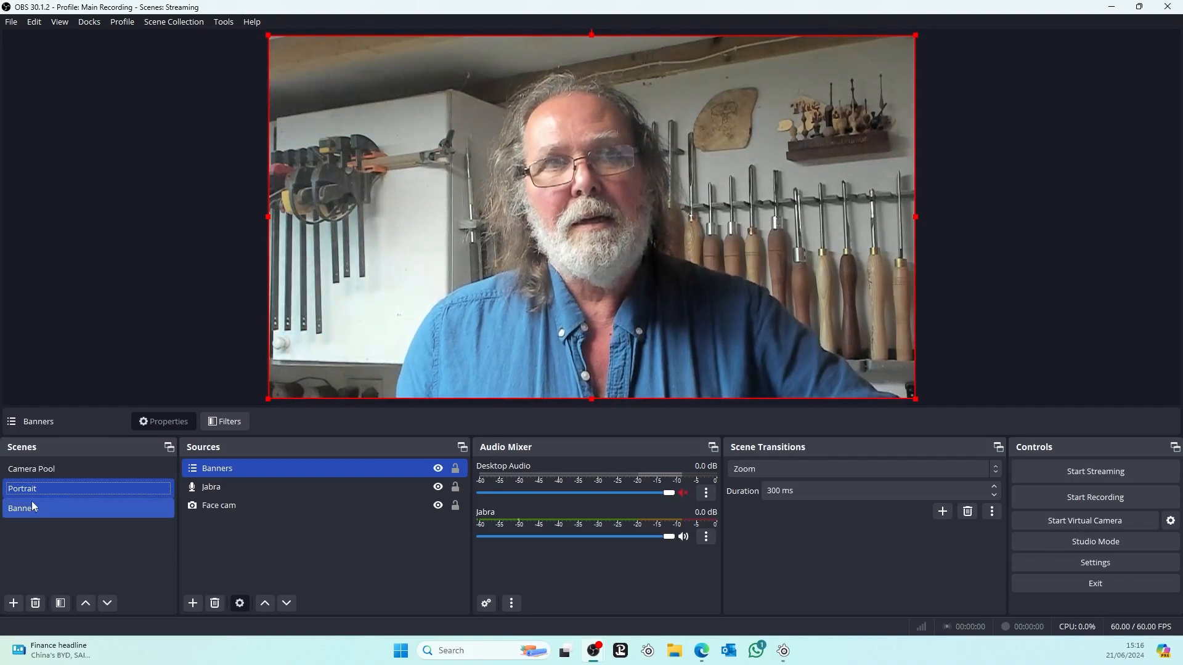
- Make the Like Sub source visible in the Banners scene and return to the Portrait scene
click(30, 509)
ctrl+click(309, 523)
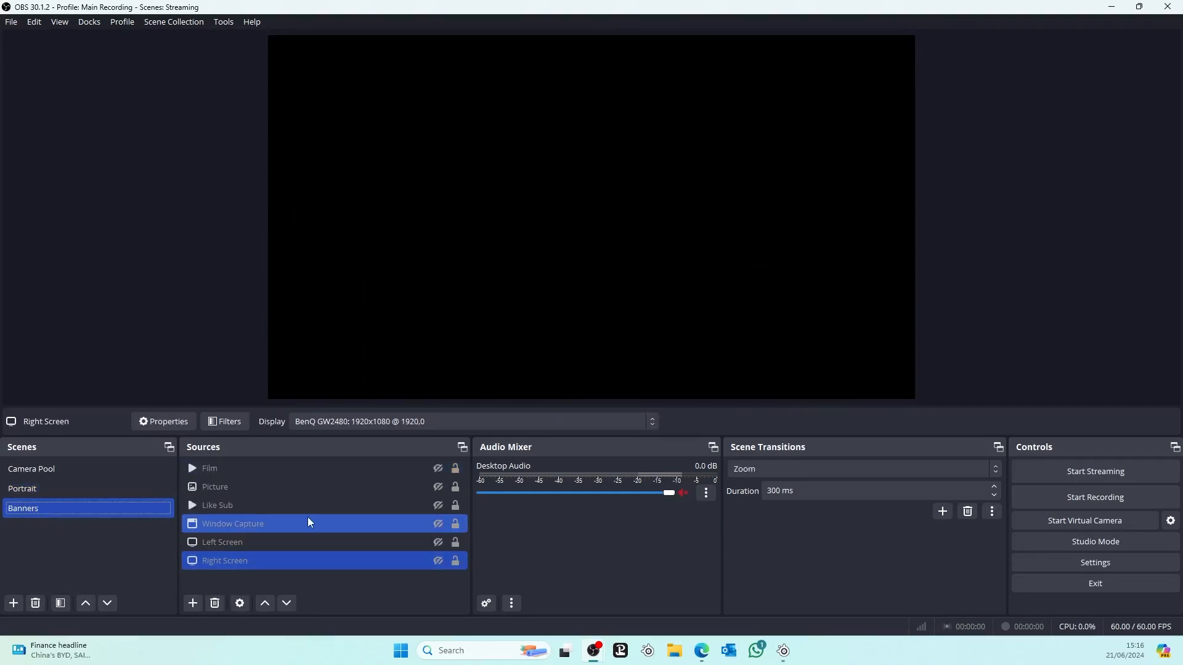
ctrl+click(343, 522)
ctrl+click(431, 510)
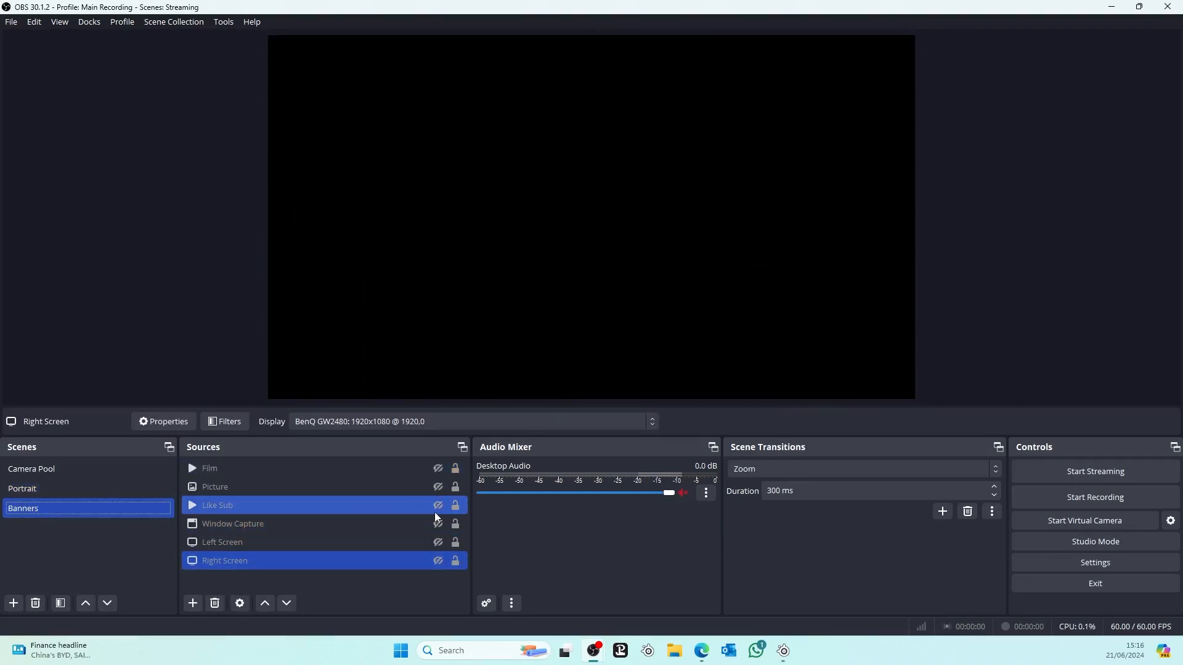
click(438, 505)
click(34, 488)
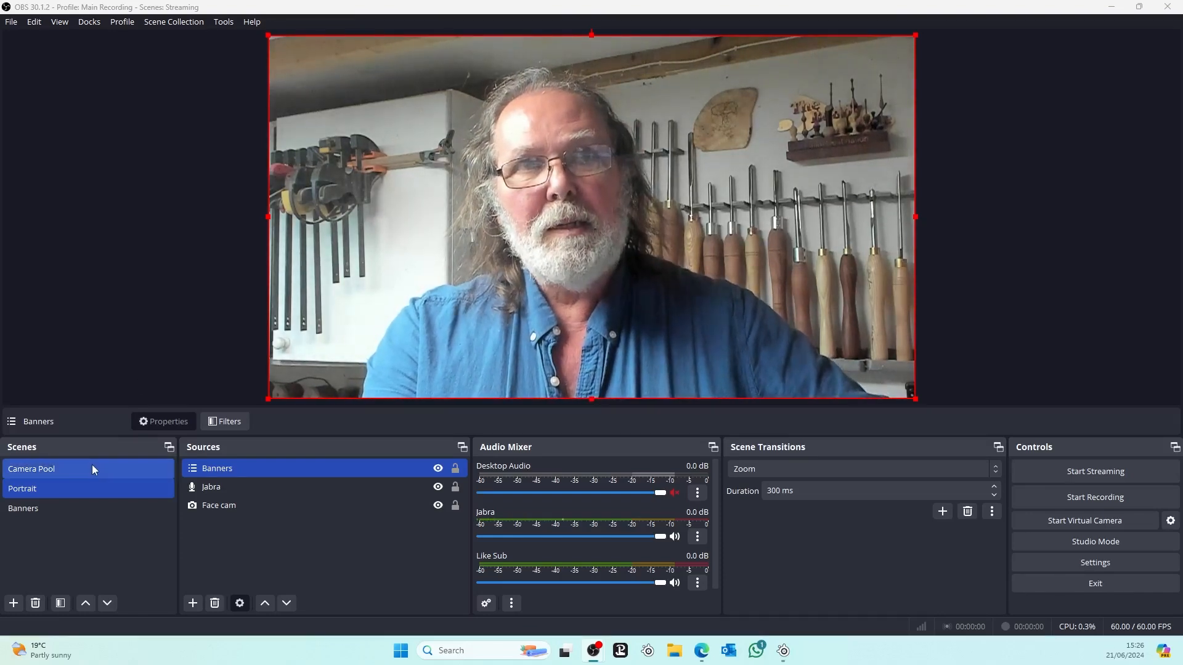
- Duplicate the Portrait scene and name the copy "Overhead"
right_click(90, 490)
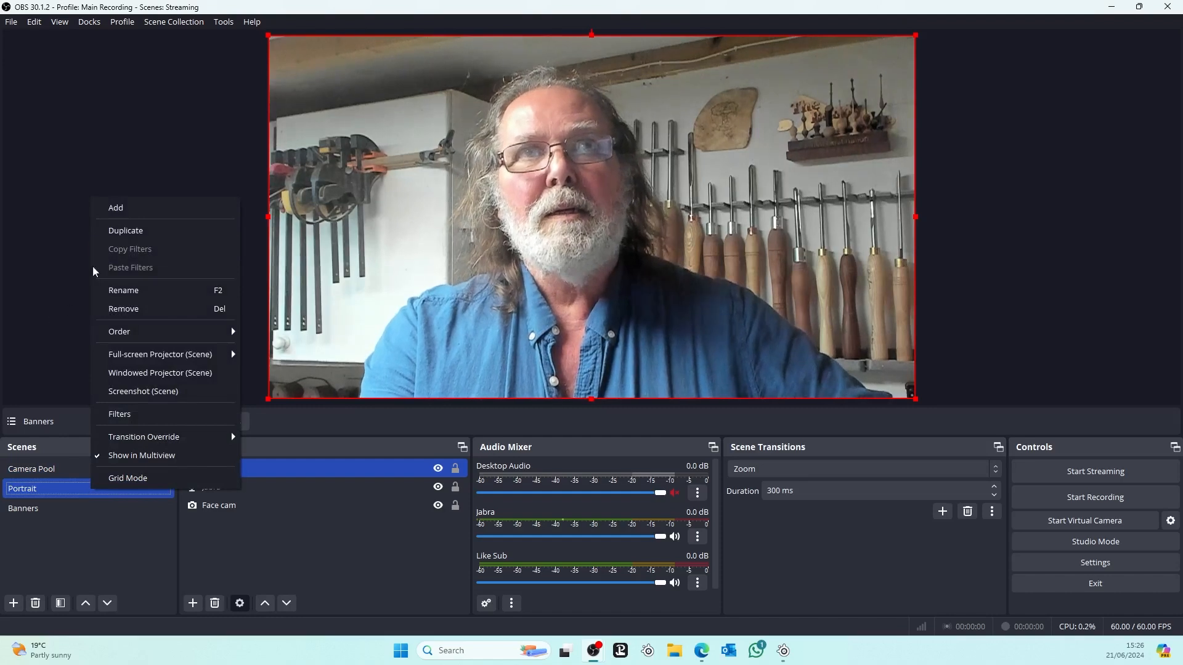
click(129, 231)
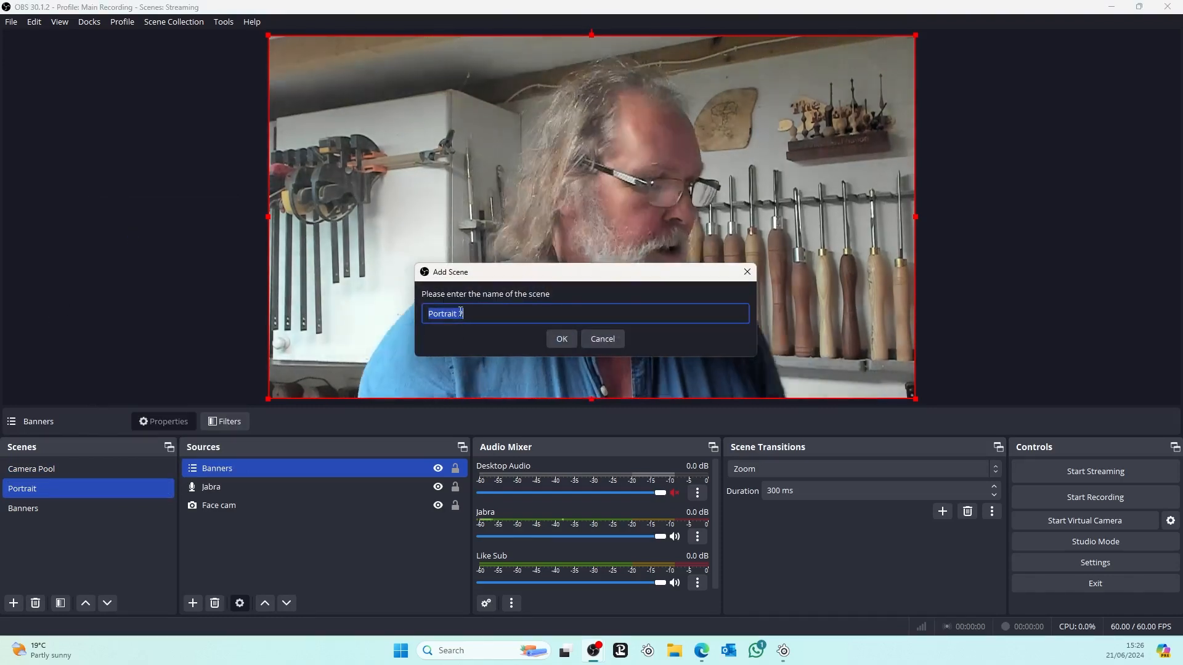
text(Ov)
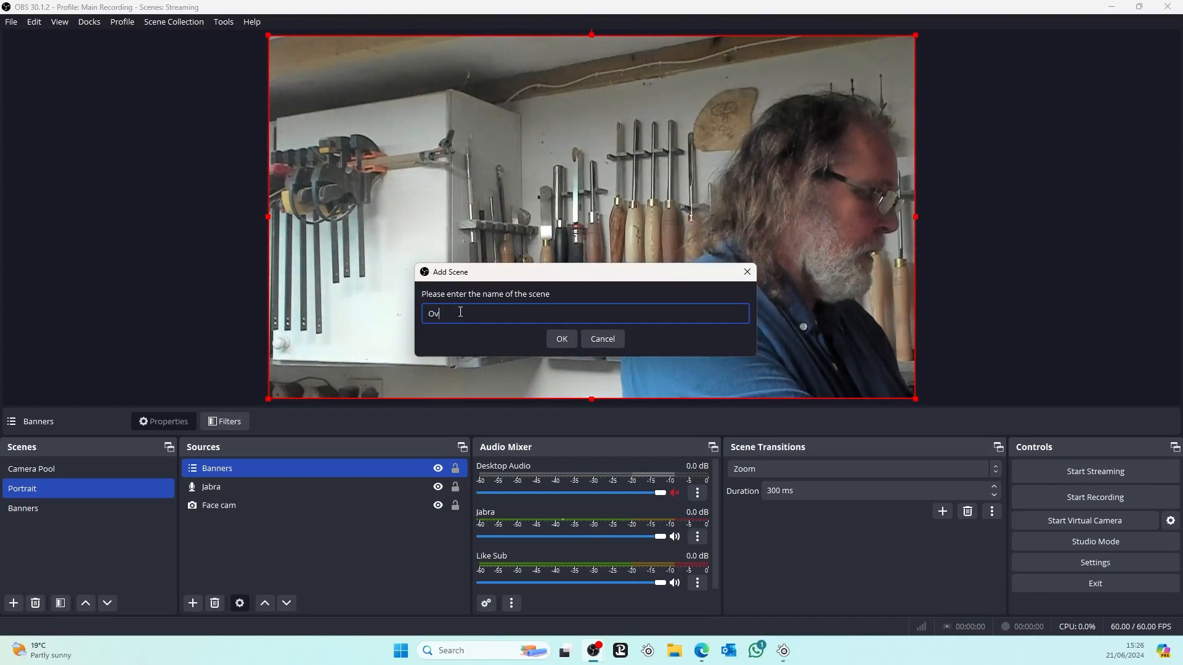
text(erhead)
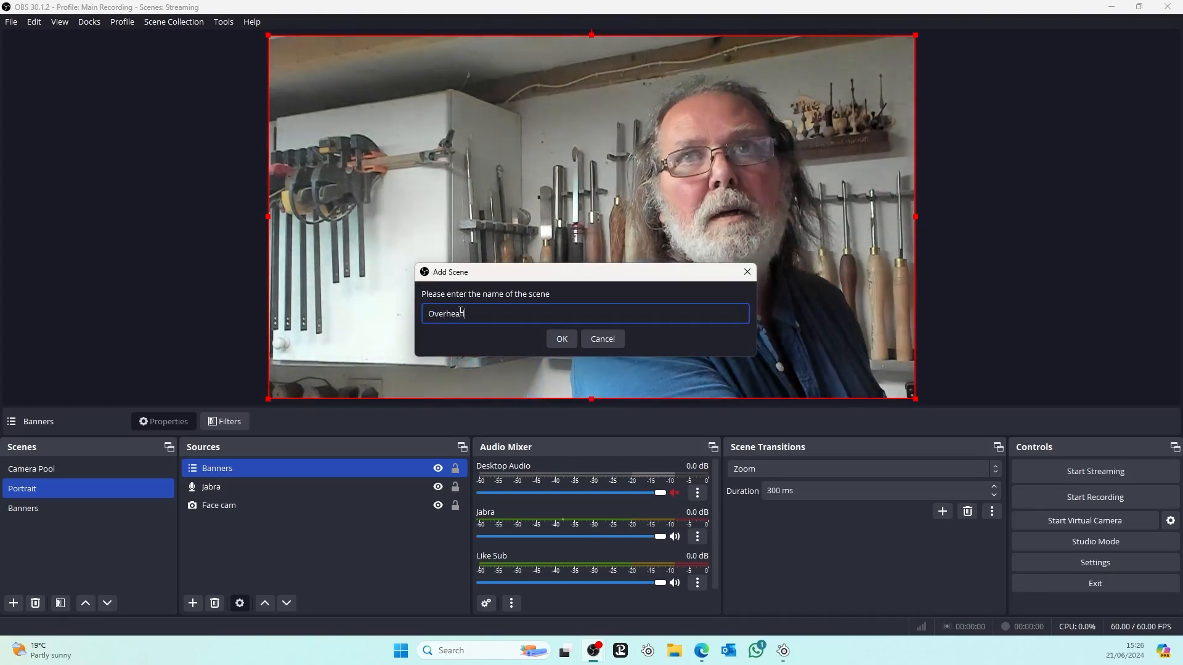
click(547, 341)
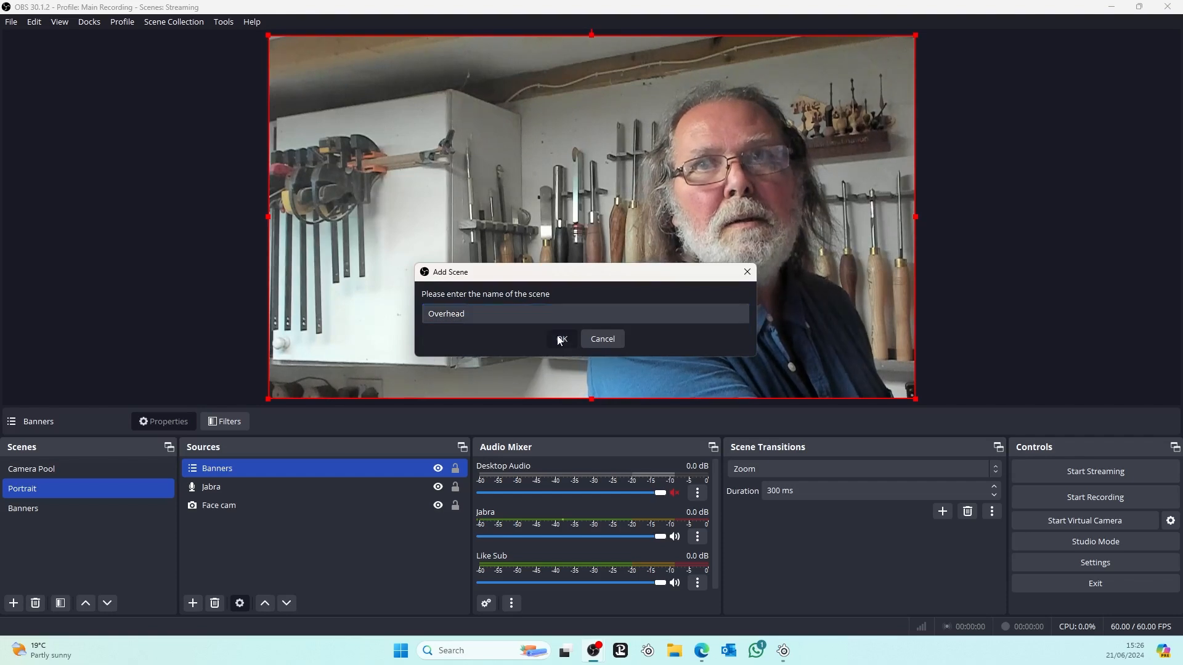
click(121, 528)
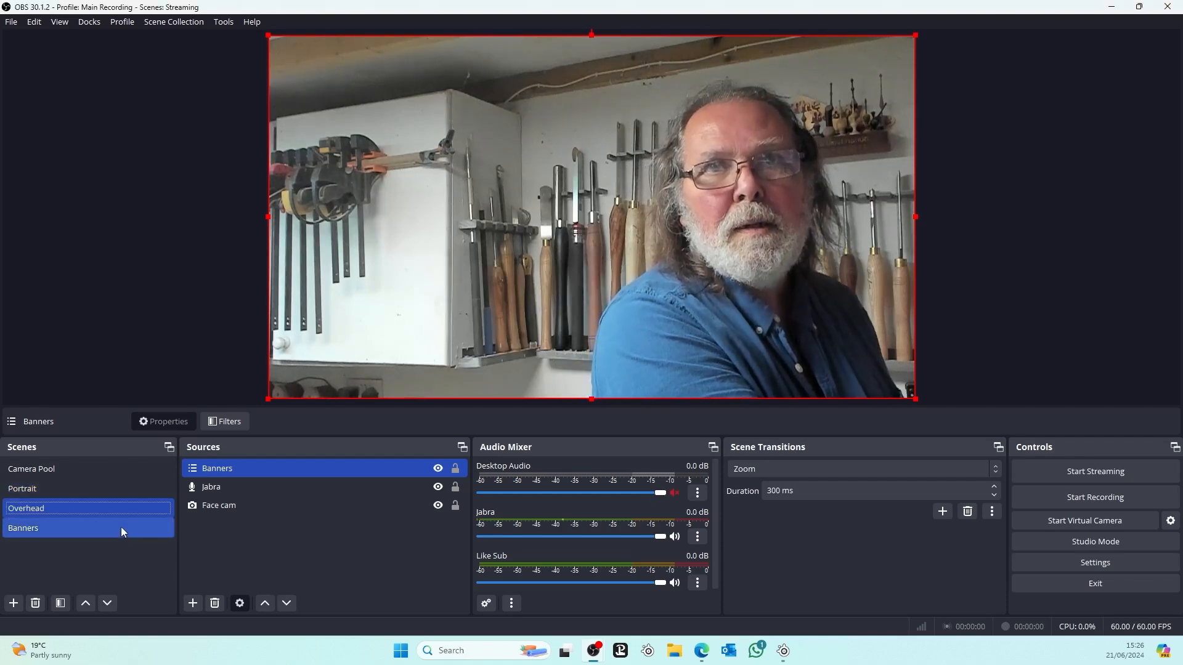
- Remove the Face cam source from the Overhead scene
click(218, 505)
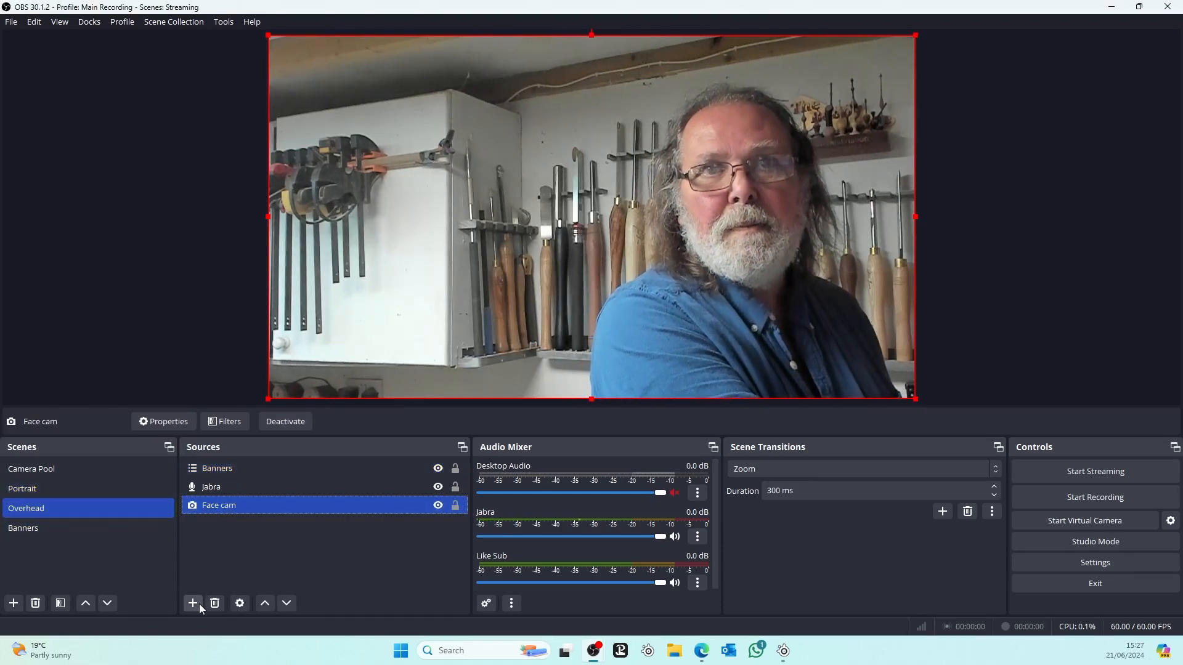
click(215, 603)
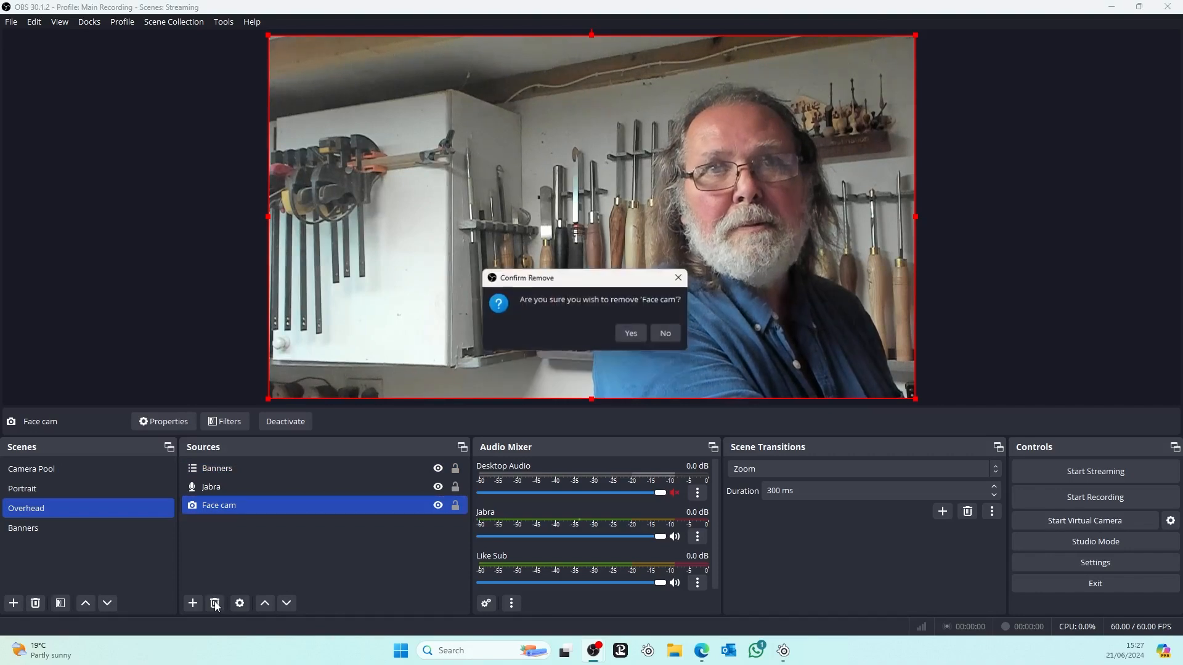
click(633, 335)
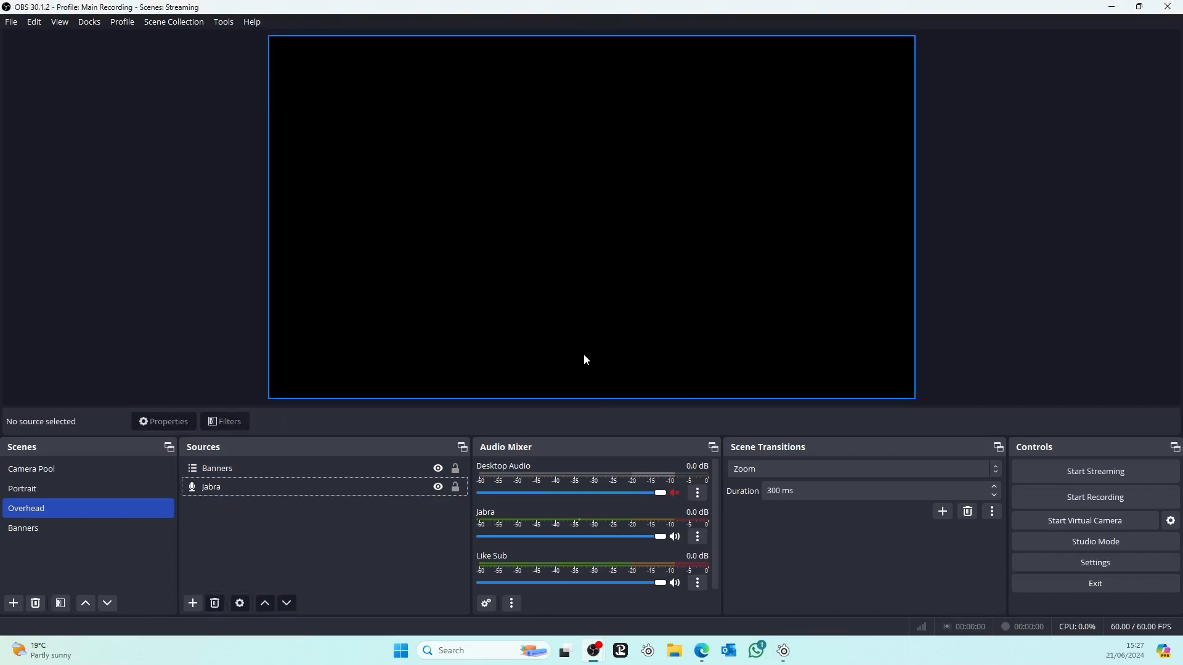
- Add the existing Overhead cam video capture device as a source in the Overhead scene
click(194, 604)
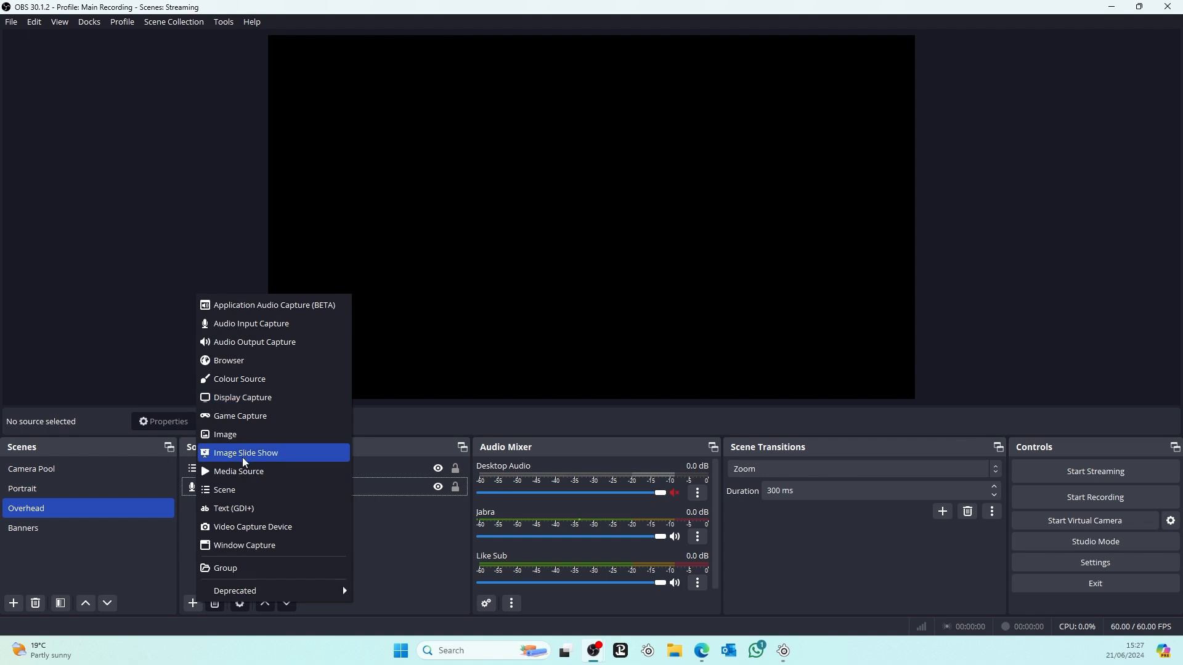
click(239, 527)
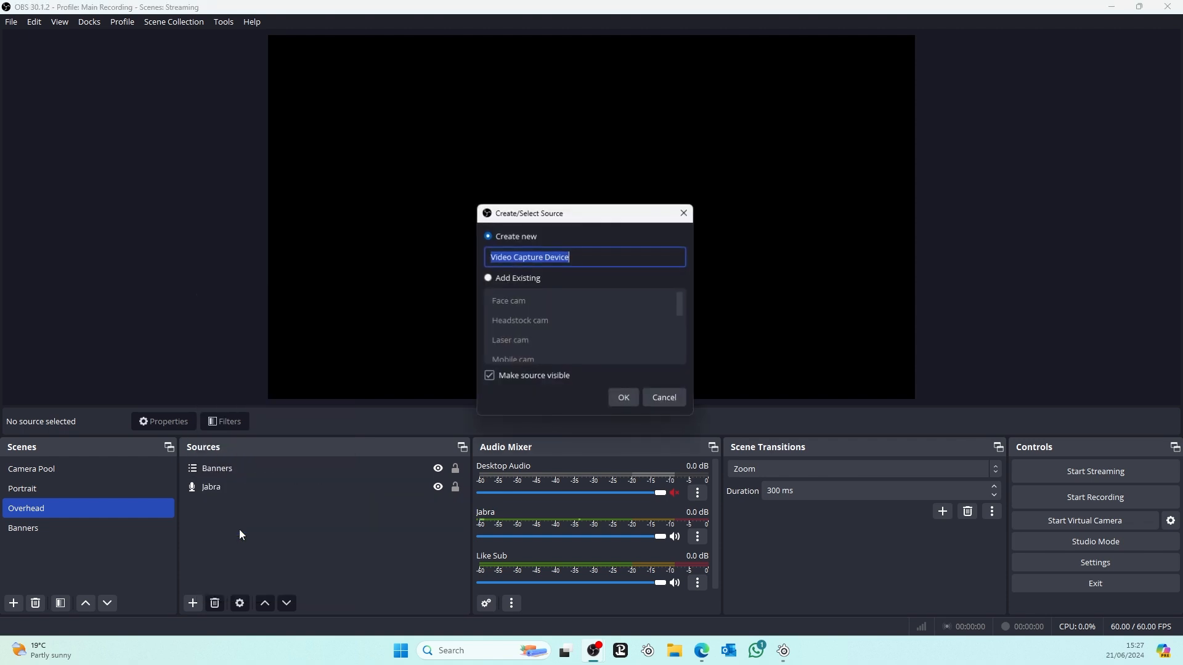
click(500, 279)
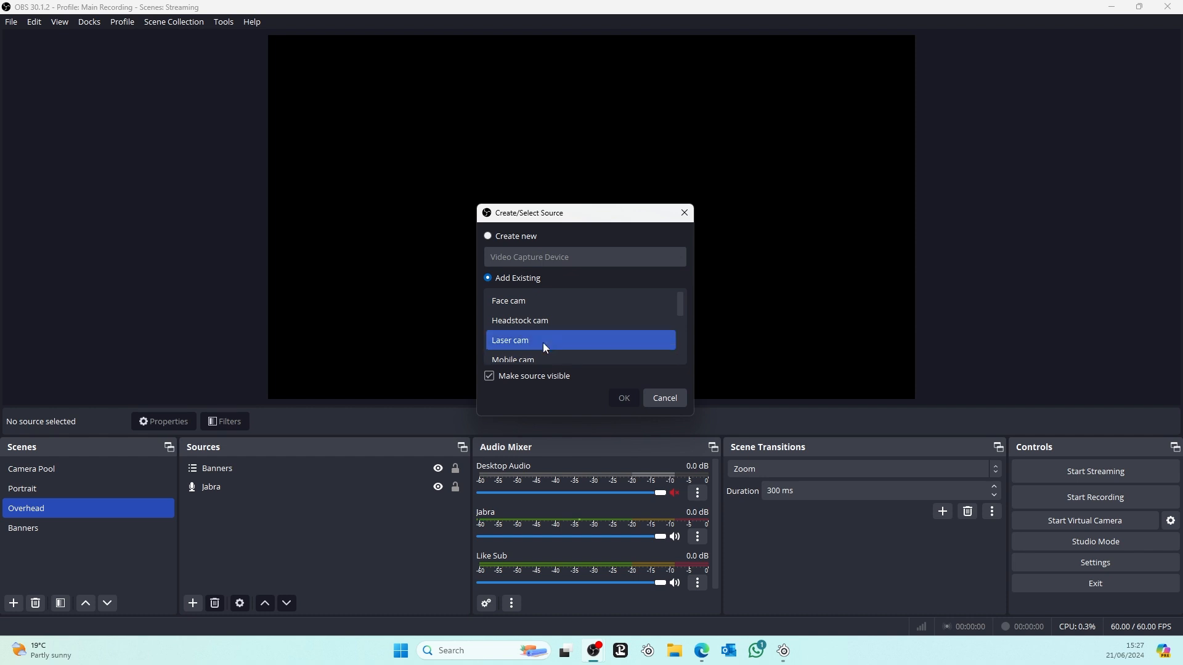
scroll(542, 343, down, 1)
click(536, 323)
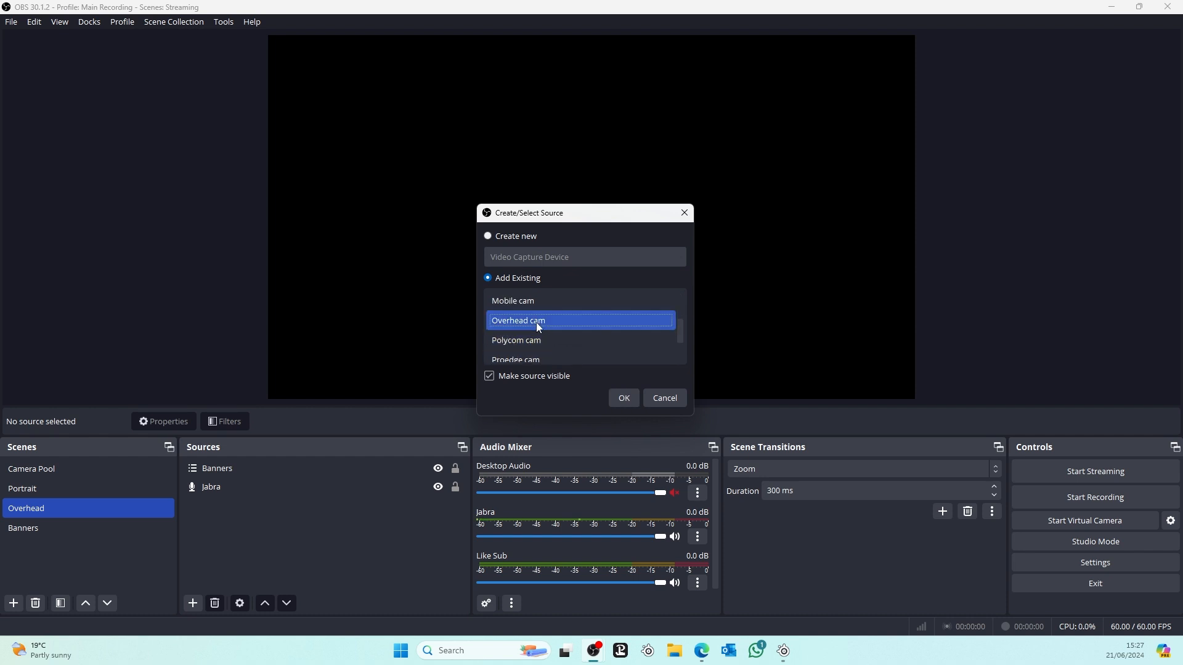
click(616, 397)
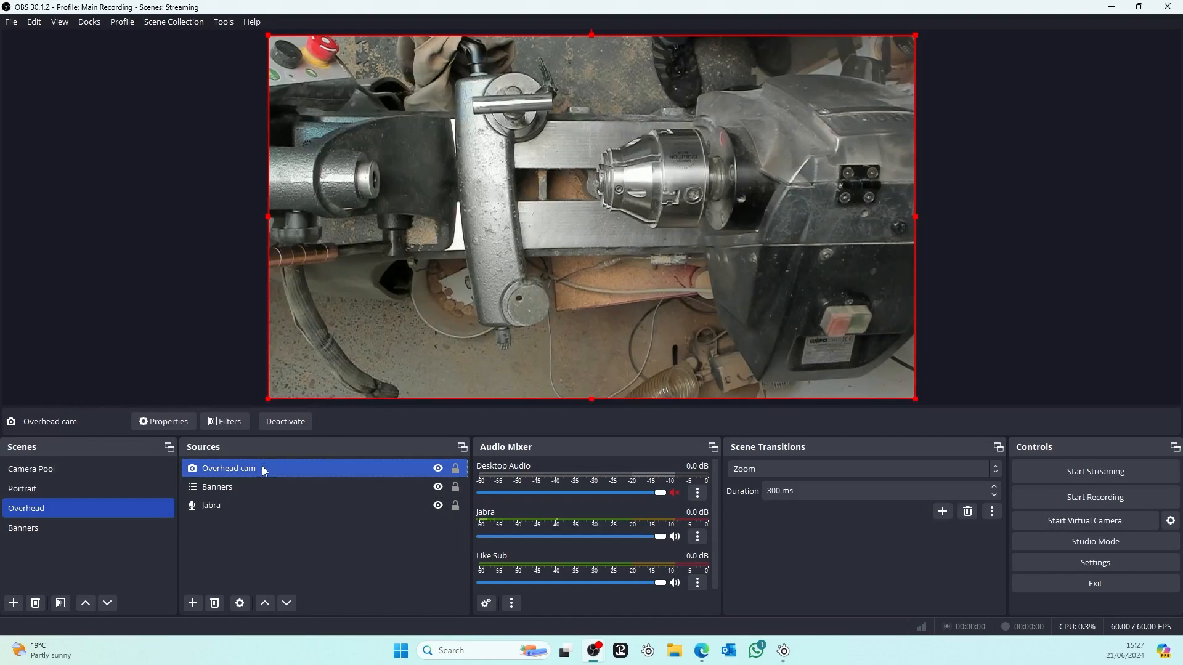
- Move the Overhead cam source below Banners and Jabra in the Overhead scene's source order
drag(262, 471, 271, 520)
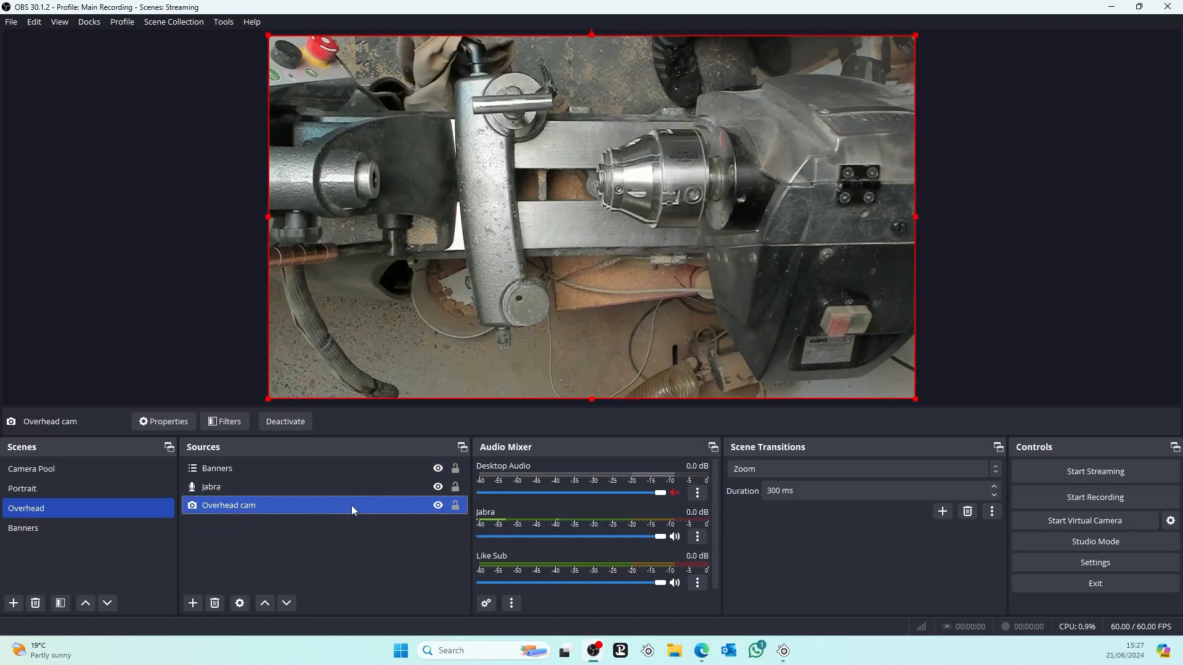
ctrl+click(339, 494)
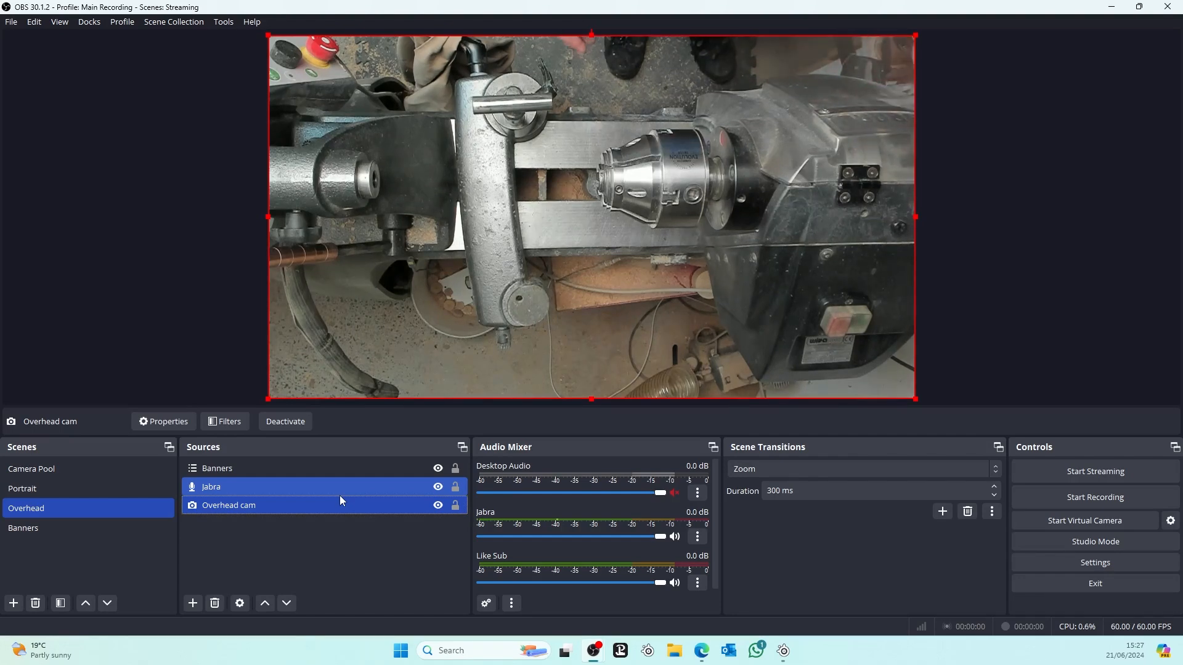
click(340, 500)
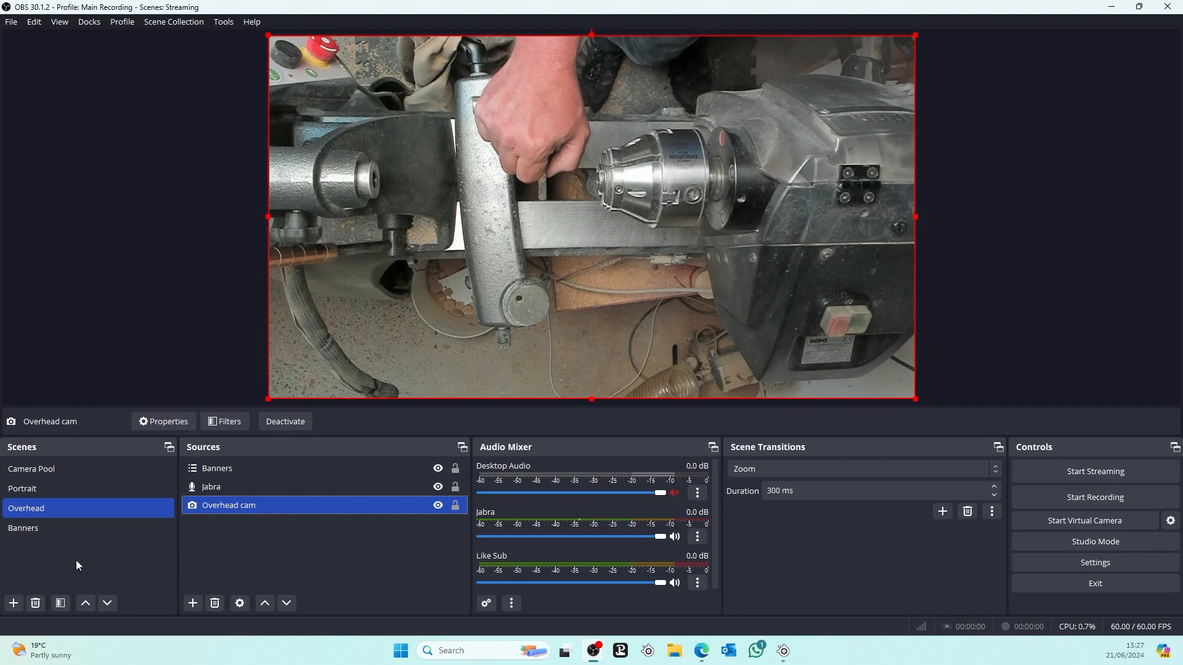
- Duplicate the Overhead scene and name the copy "Overhead Zoom 1"
right_click(57, 504)
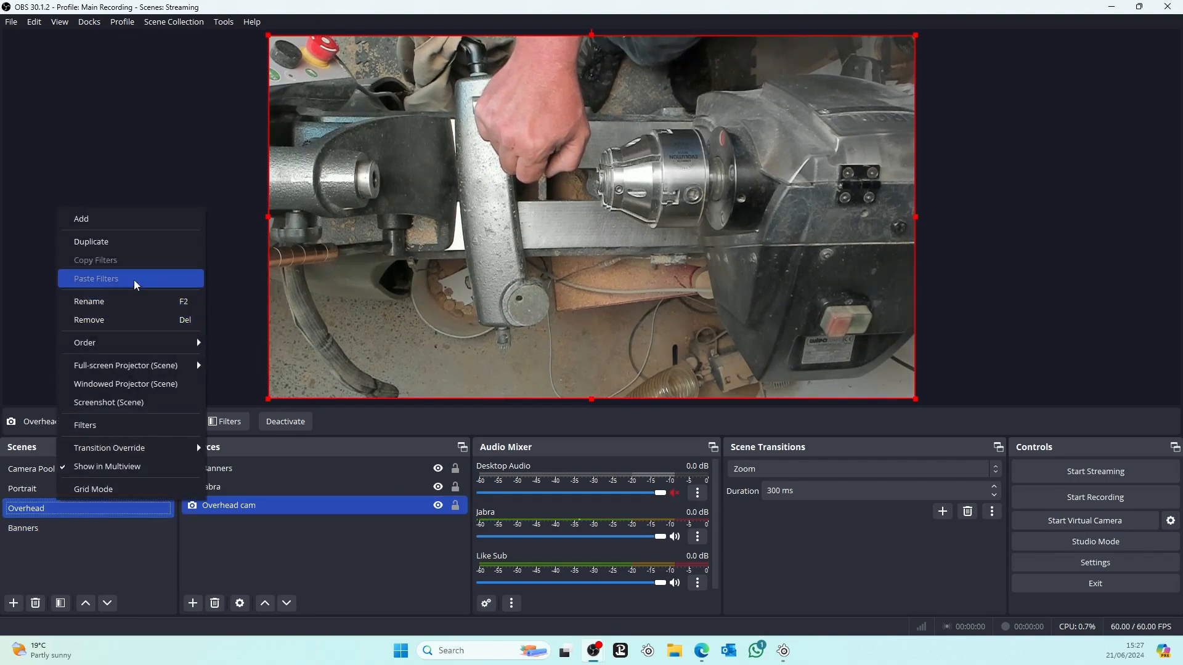
click(128, 242)
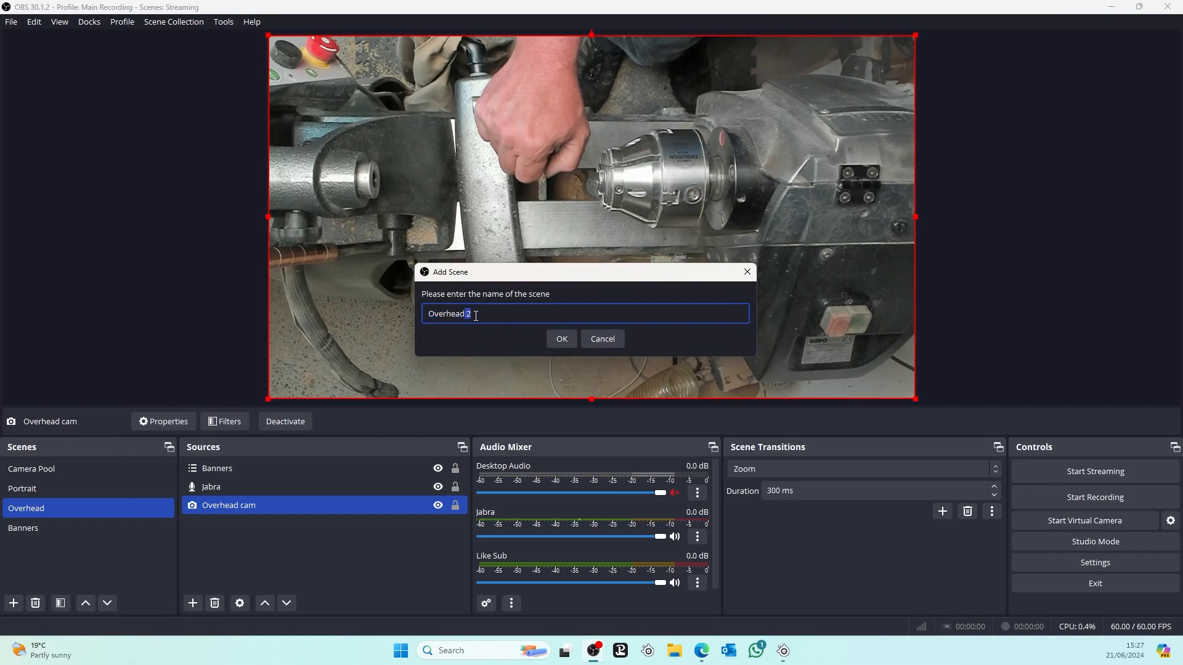
key(BackSpace)
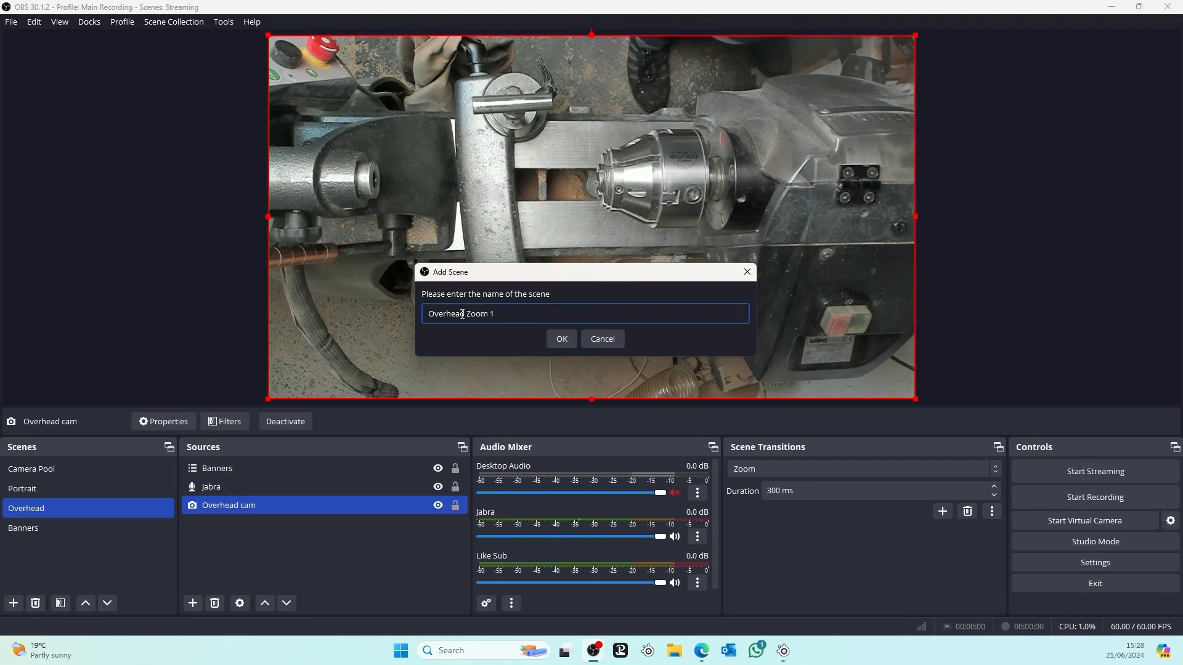
click(557, 340)
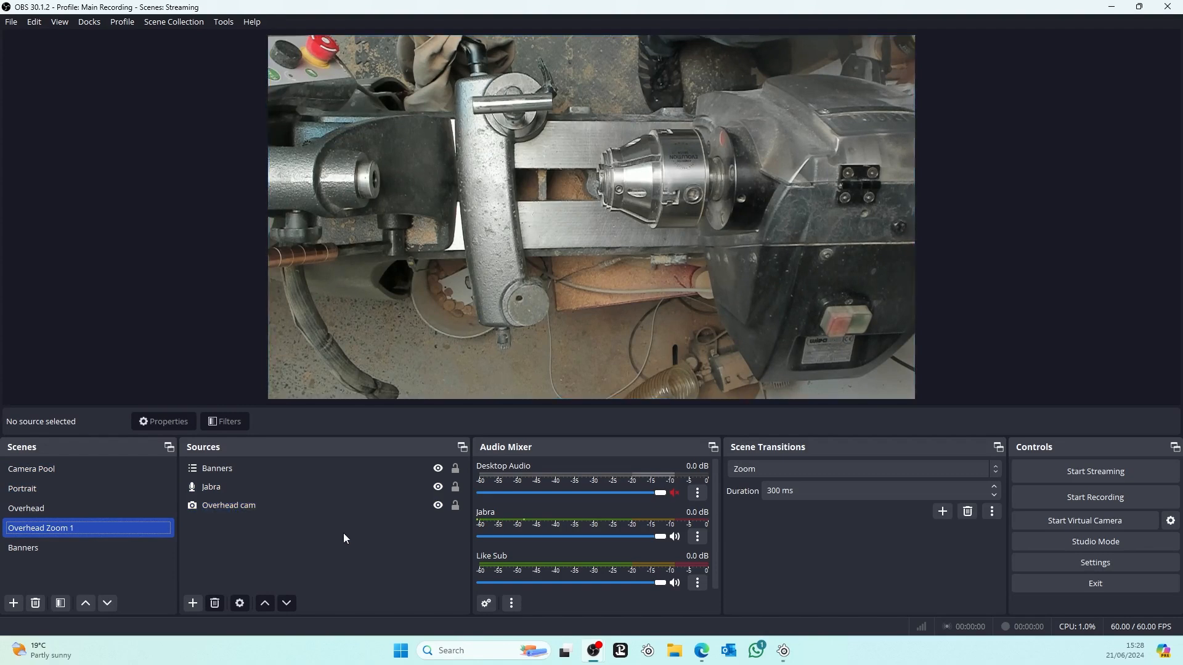
- Enlarge the Overhead cam source beyond the canvas in Overhead Zoom 1 and reposition it to frame the chuck and tool rest
click(264, 506)
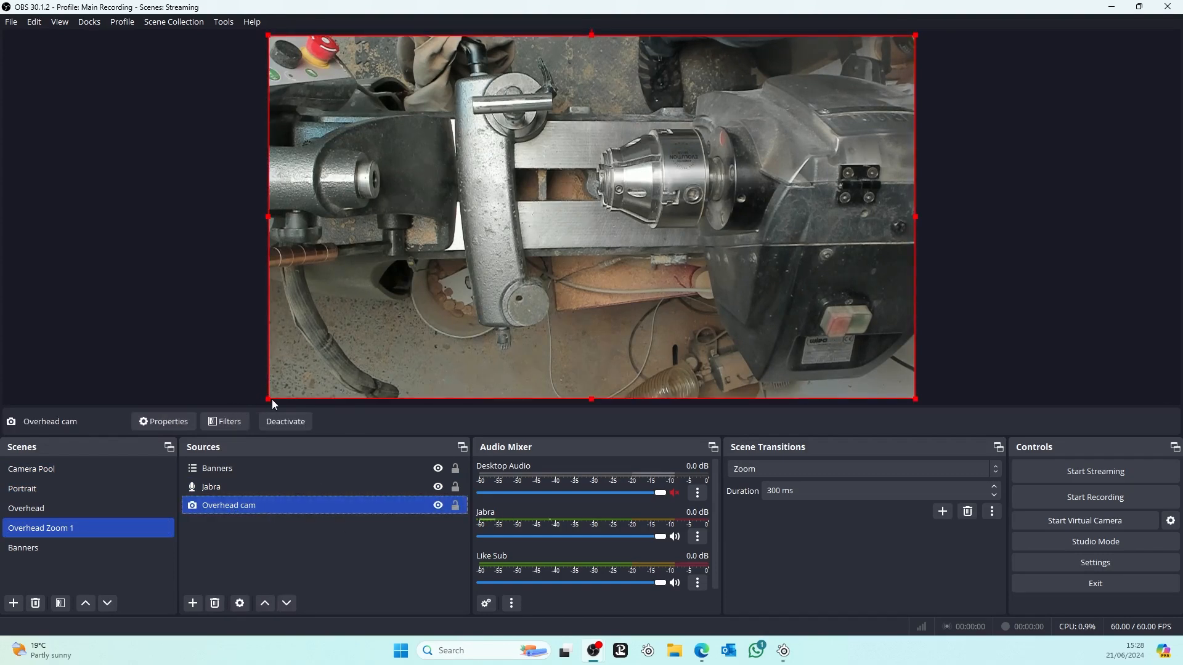
drag(269, 399, 3, 619)
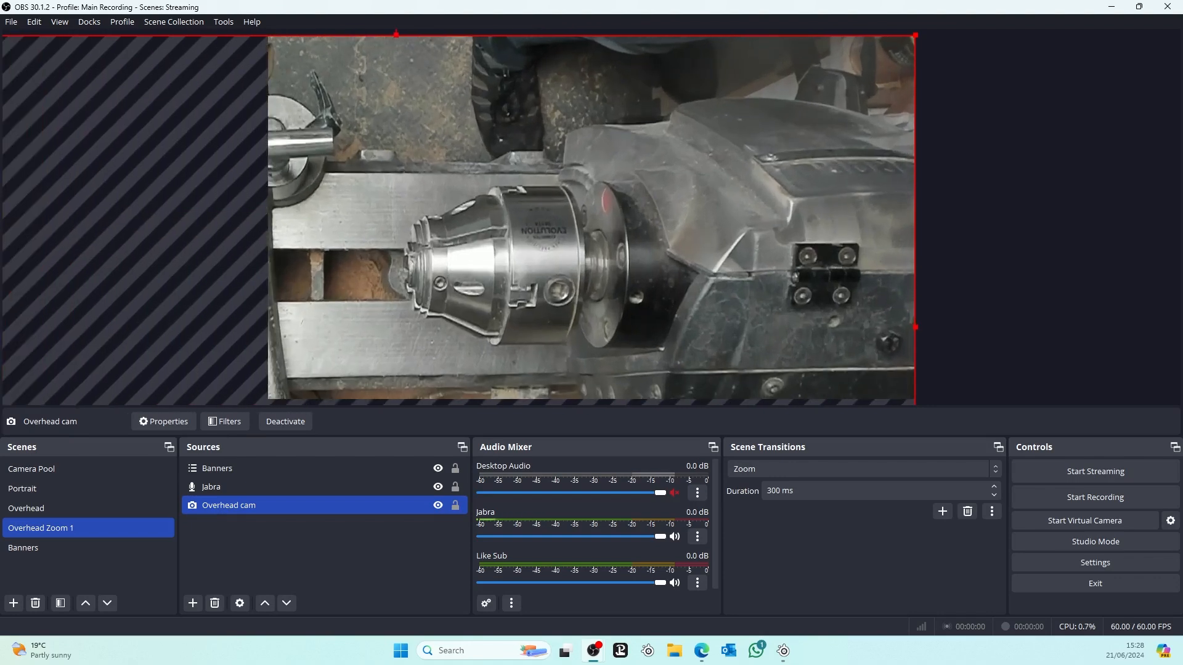
drag(476, 277, 650, 238)
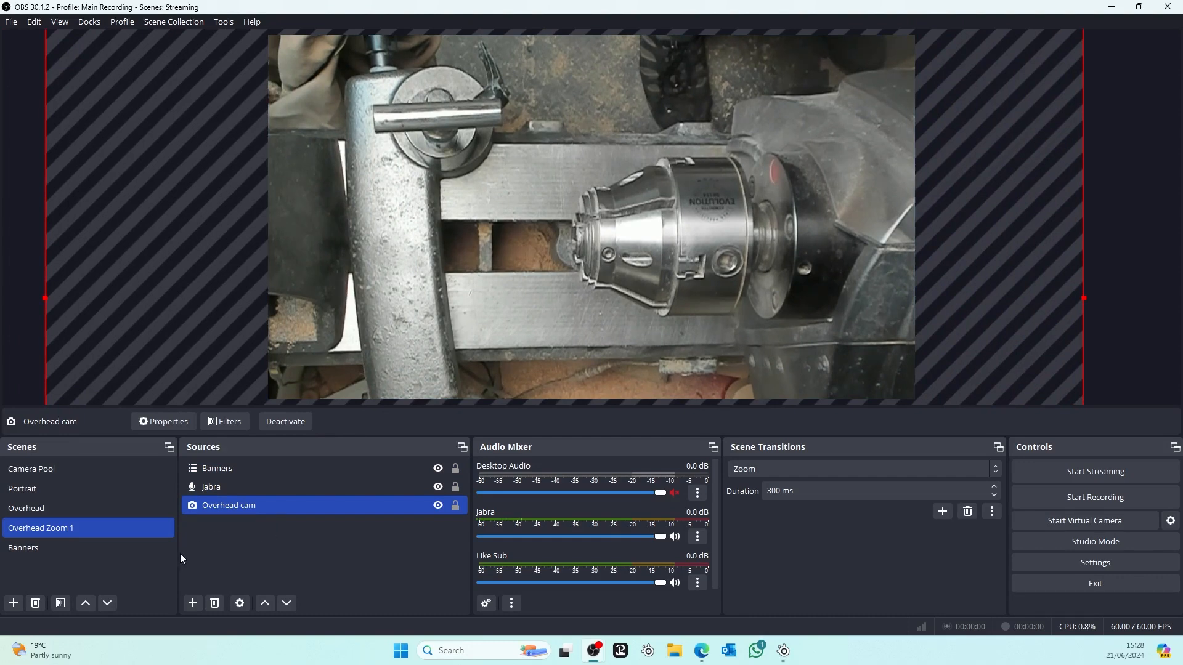
click(225, 563)
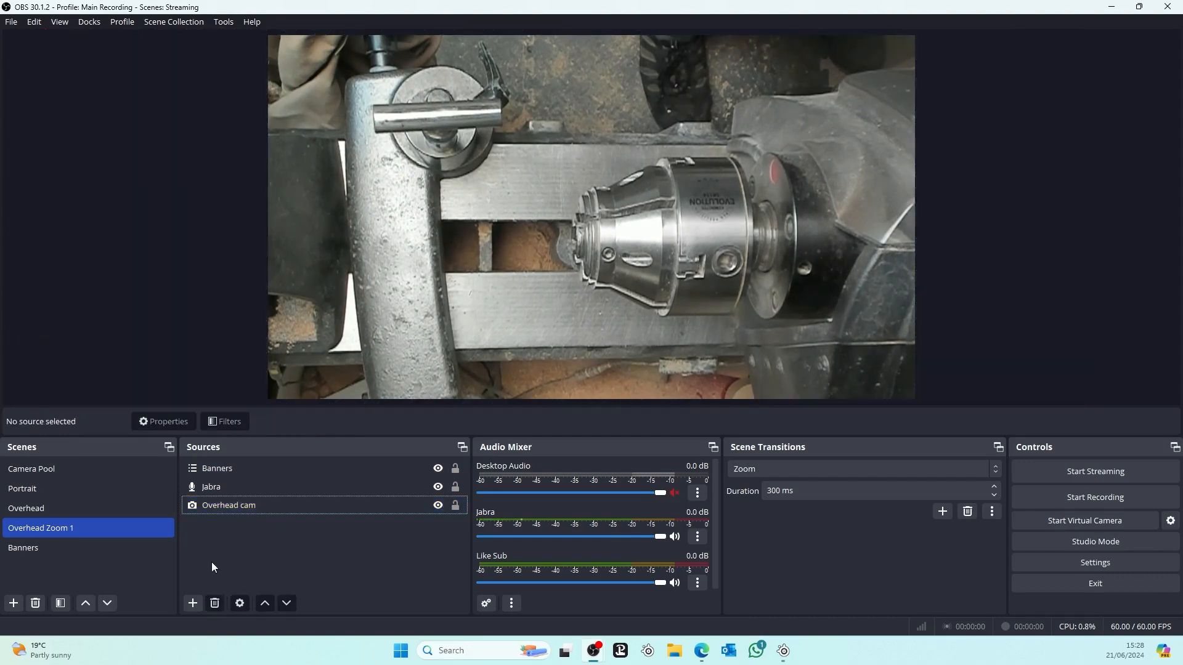
- Duplicate the Overhead Zoom 1 scene and name the copy "Overhead Zoom 2"
right_click(27, 526)
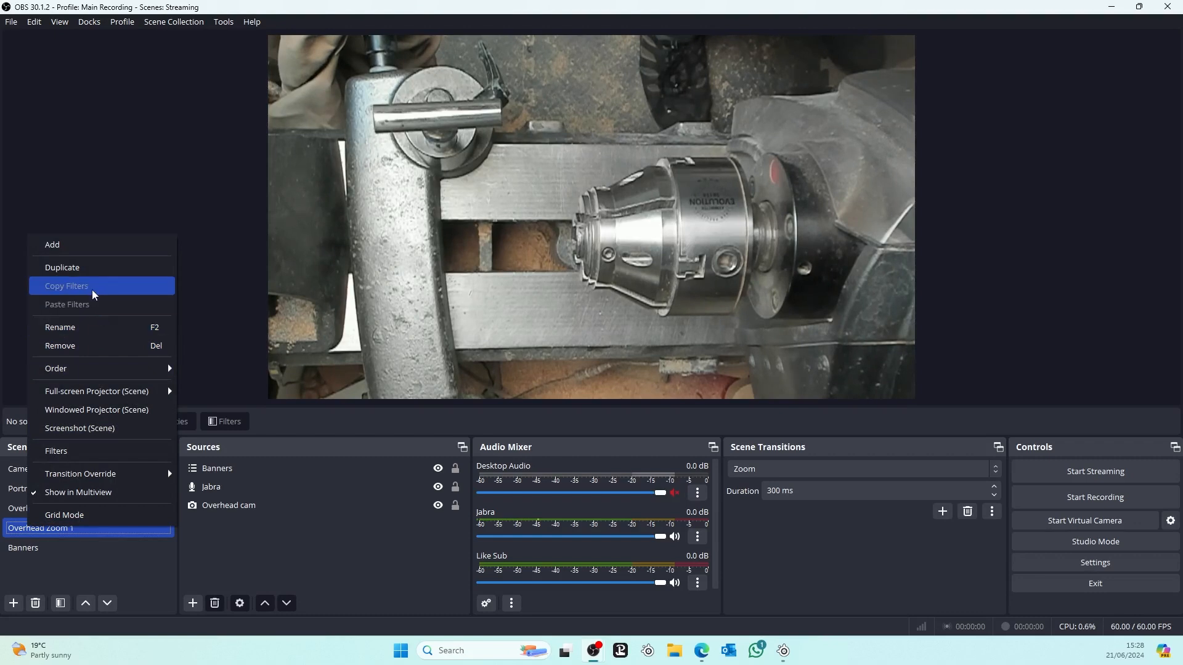
click(81, 267)
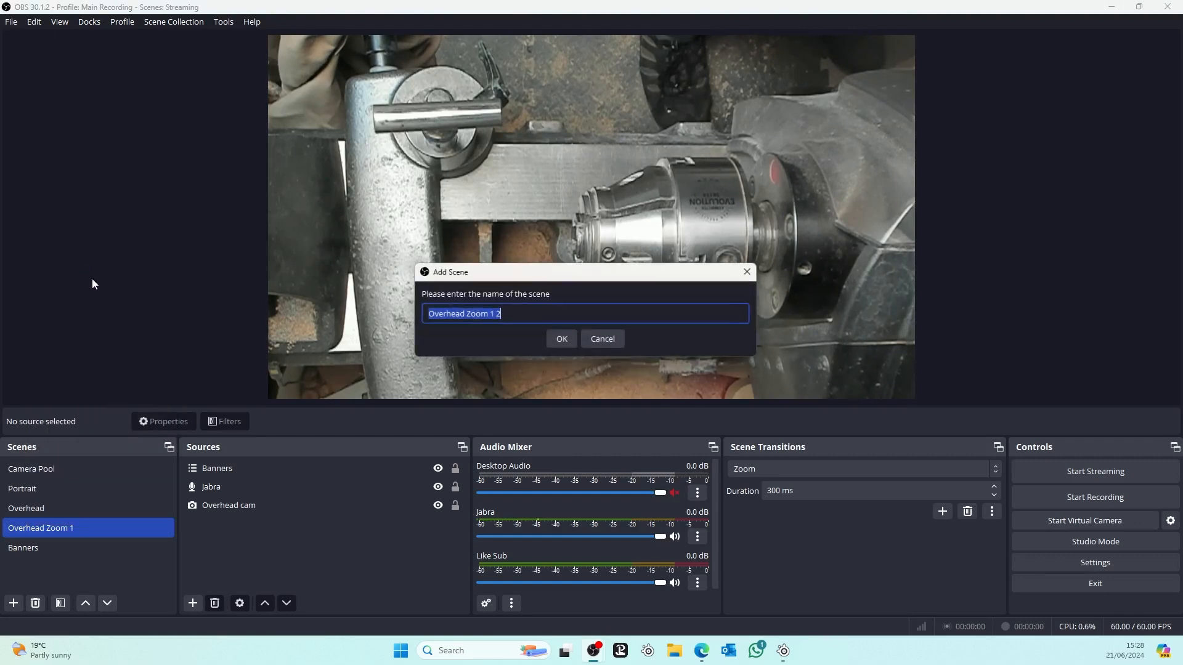
click(507, 314)
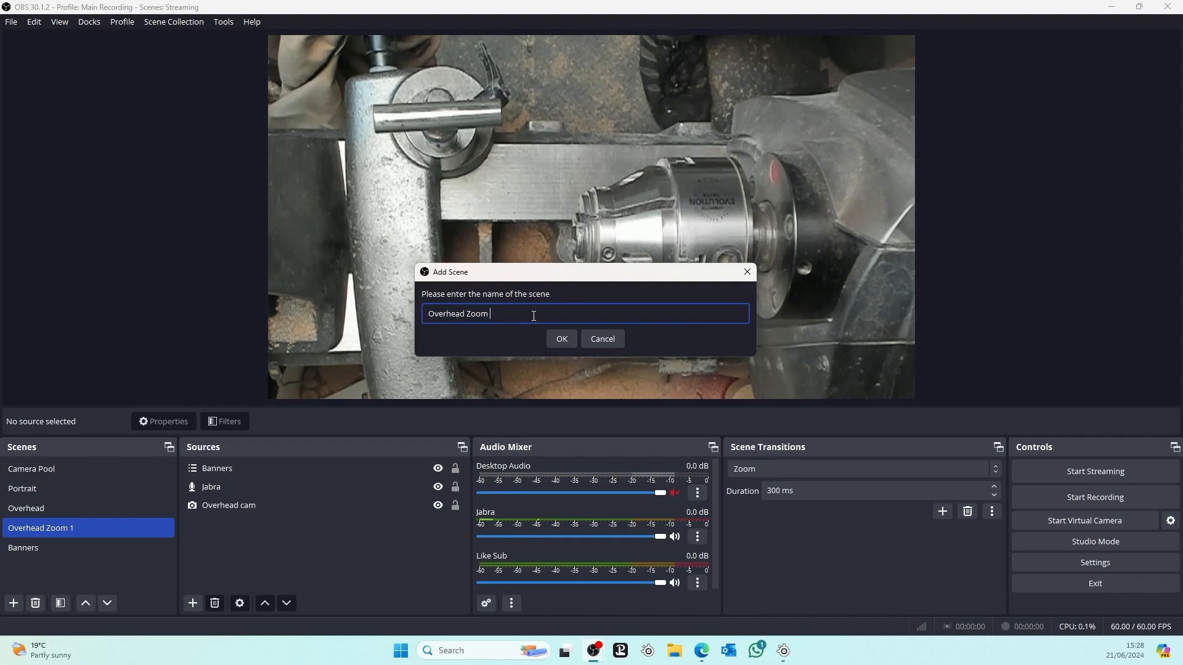
click(561, 339)
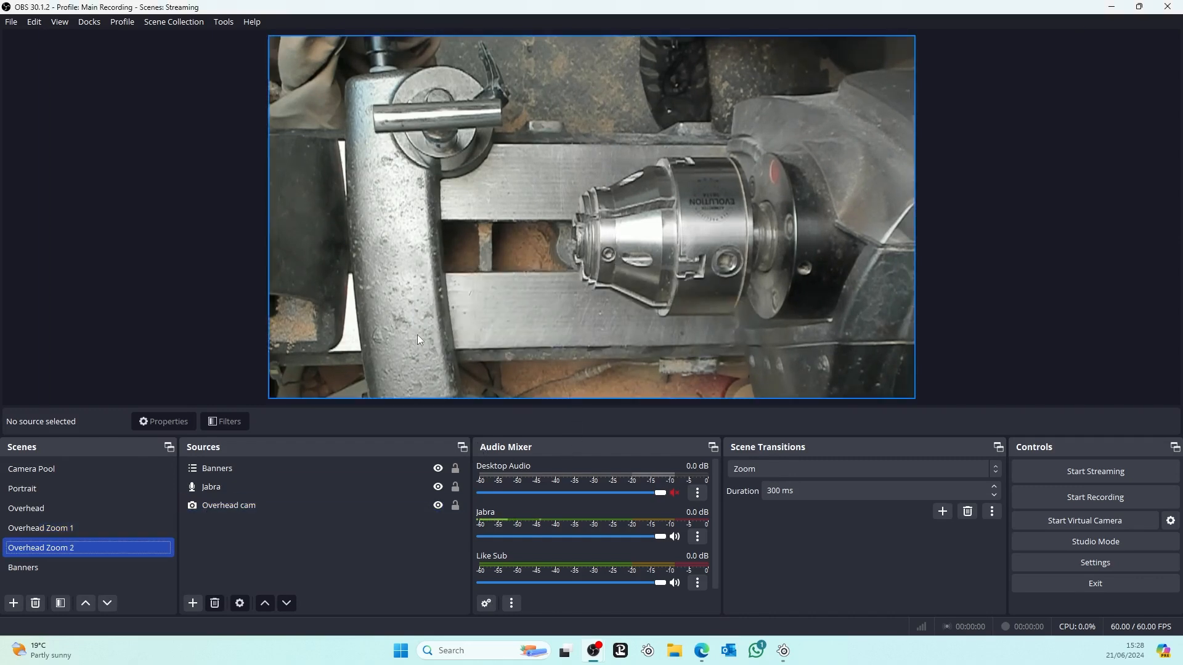
- Enlarge the Overhead cam source further in Overhead Zoom 2 and reposition it for a closer view of the chuck and tool rest
click(242, 506)
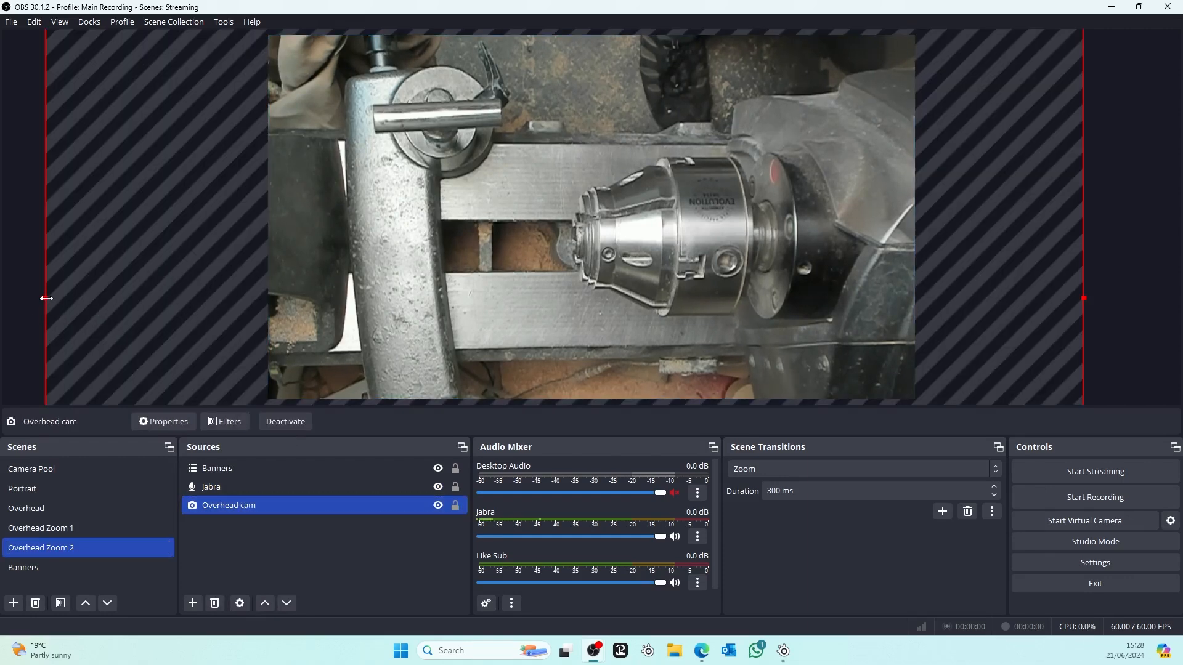
drag(46, 299, 0, 302)
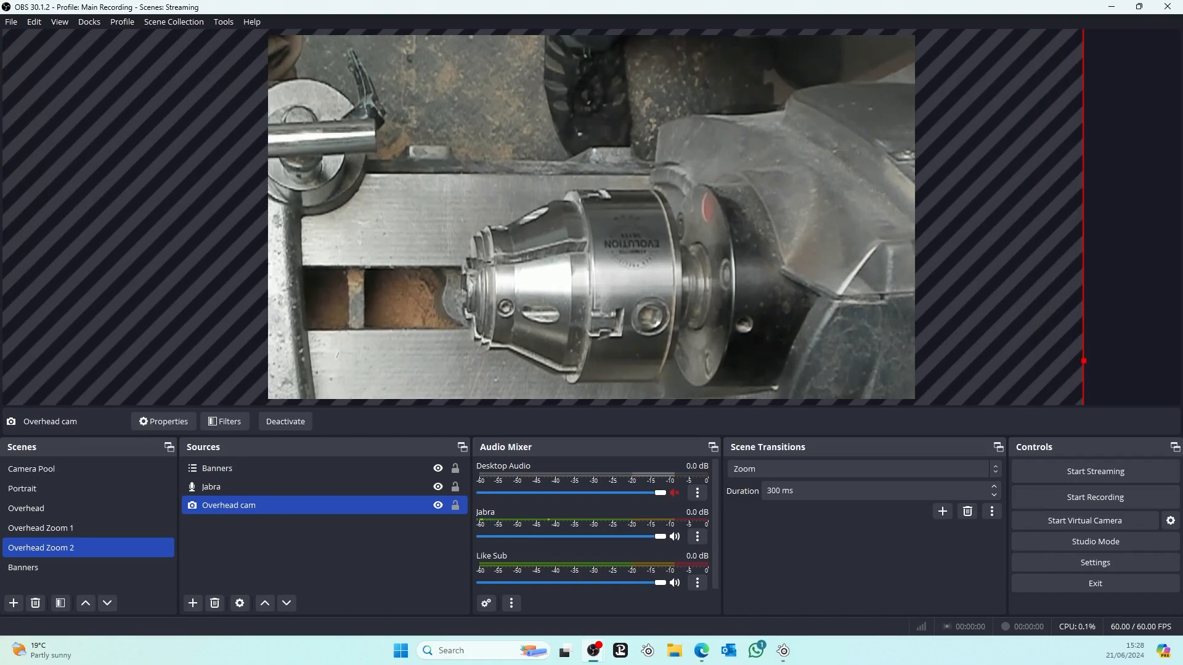
drag(112, 248, 248, 201)
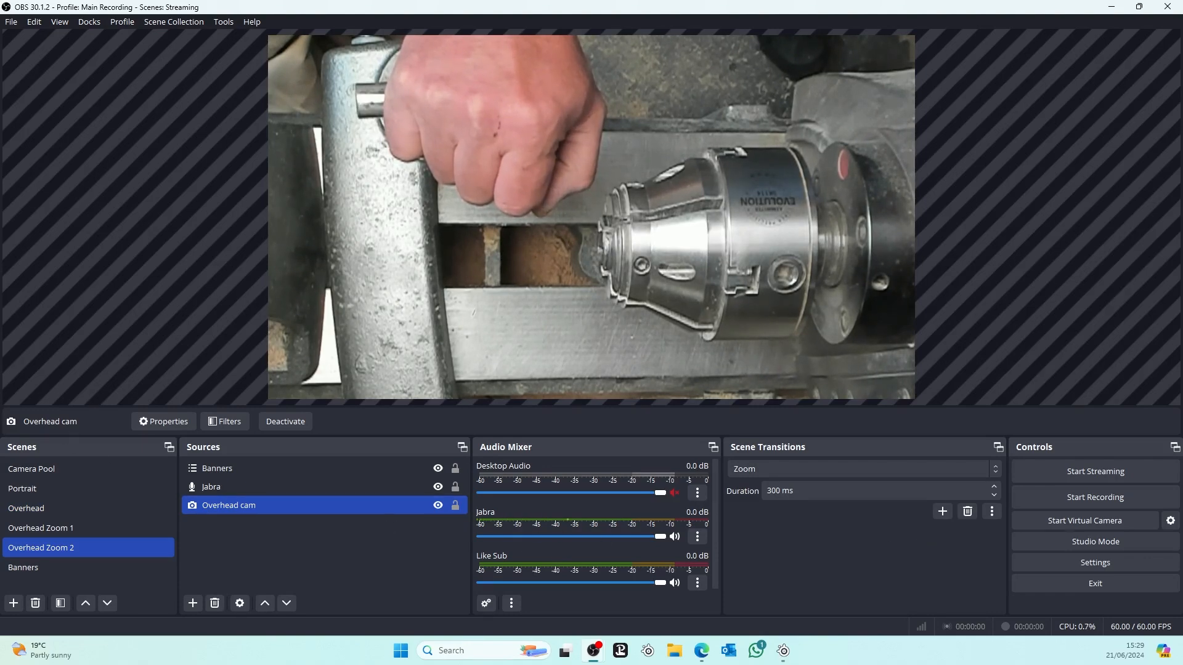
- Create a new empty scene named "Headstock"
click(13, 604)
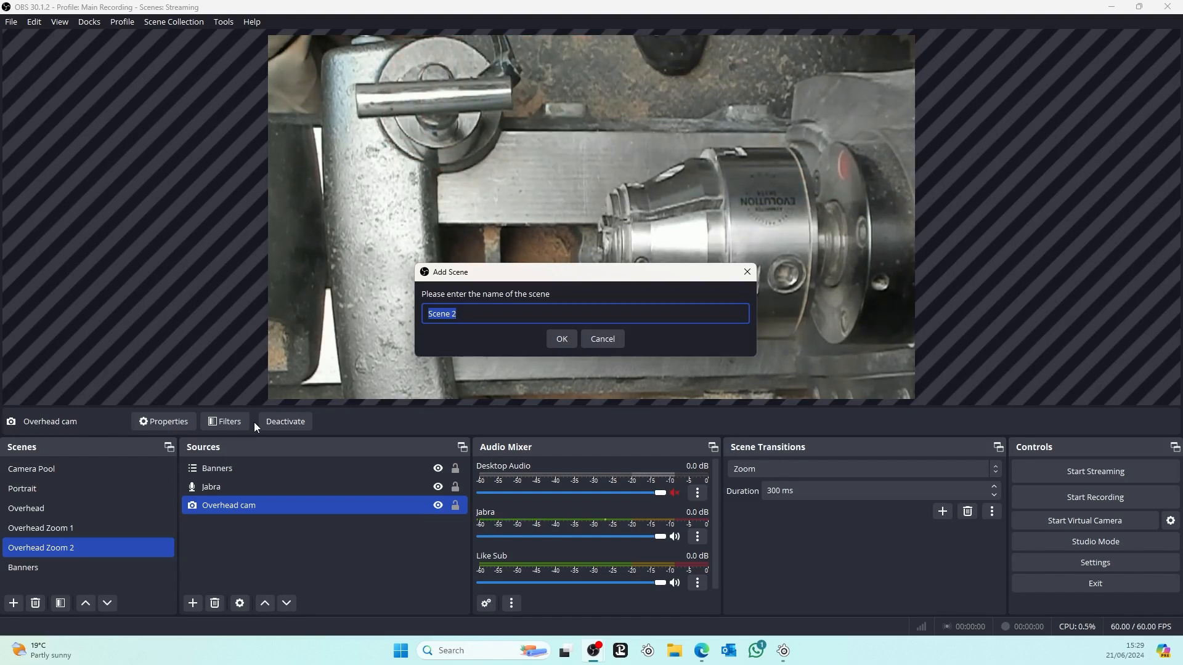
text(Headstock)
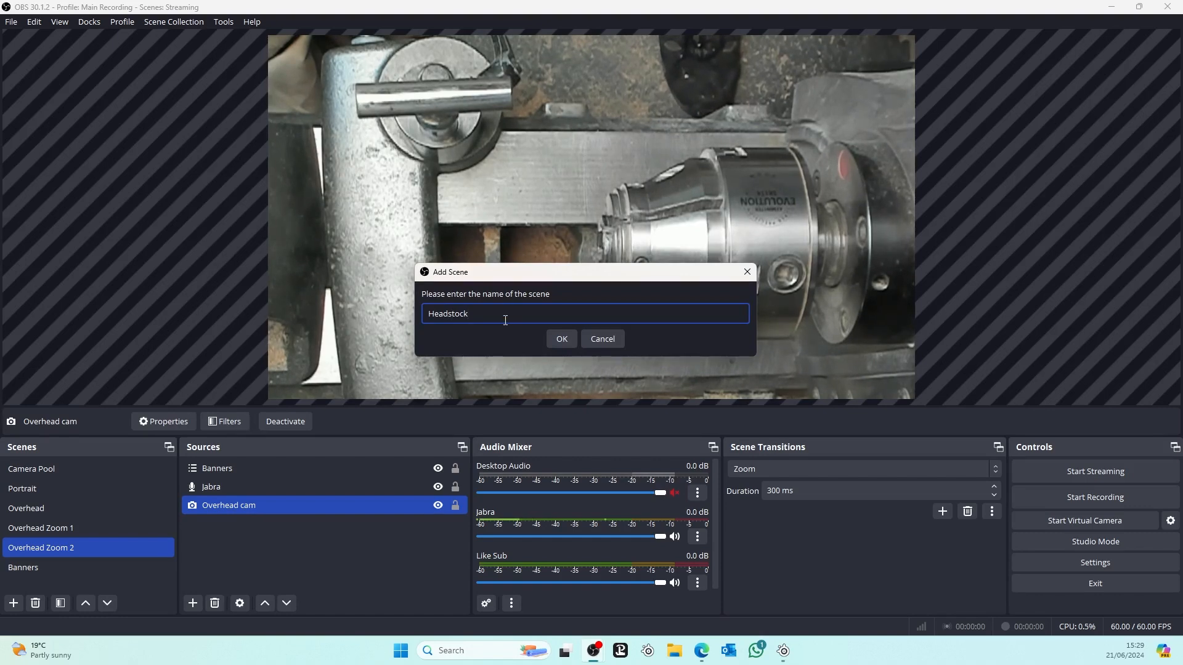
click(561, 338)
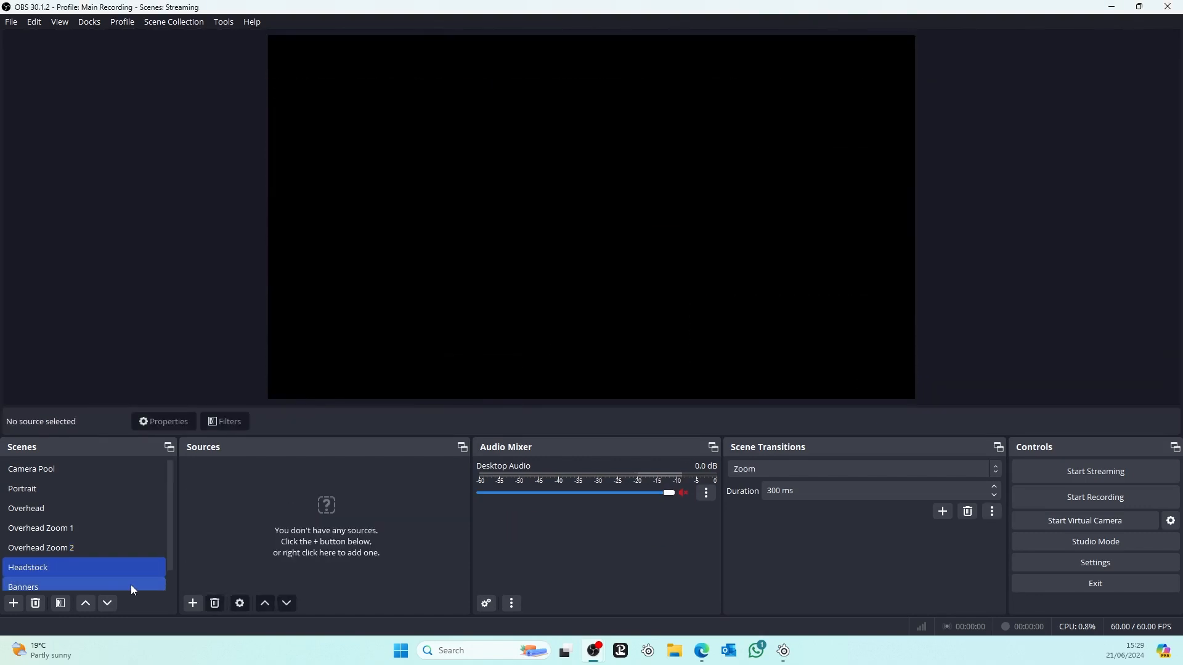
- Add the existing Headstock cam video capture device as a source in the Headstock scene
click(194, 604)
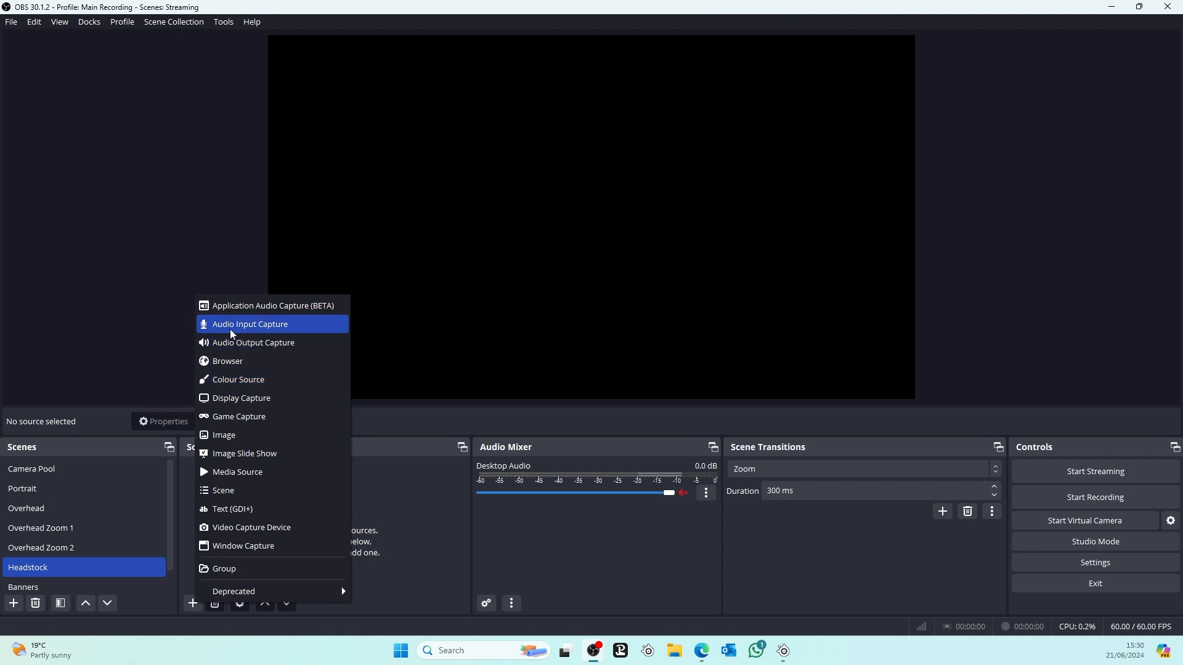
click(228, 527)
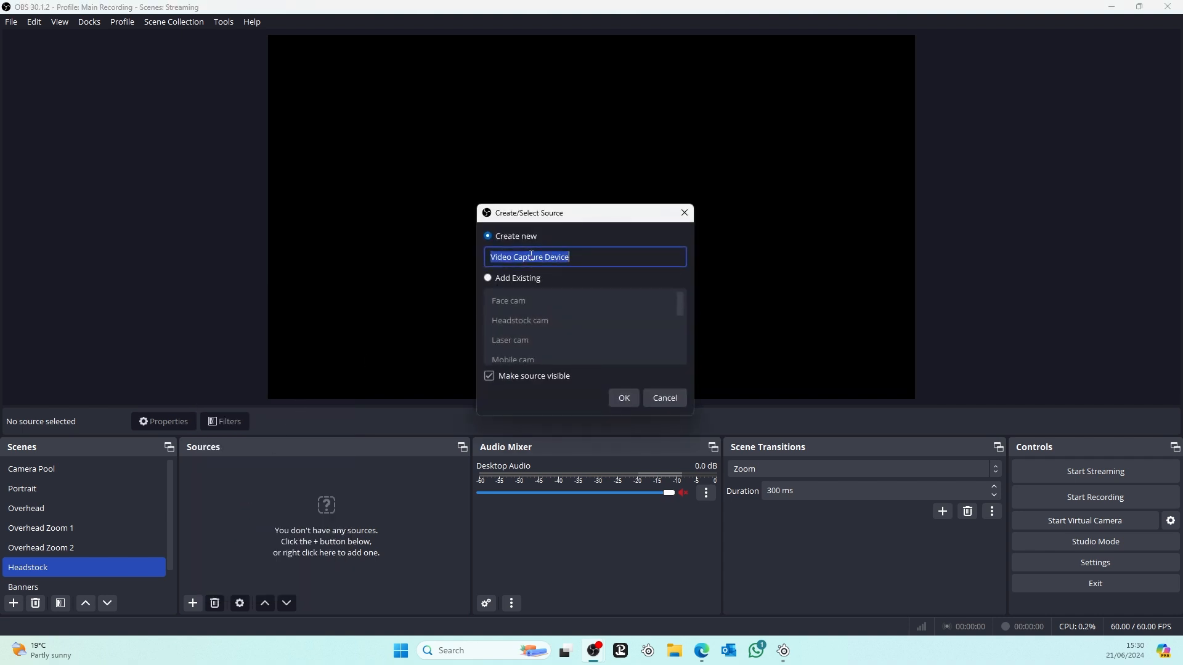
click(512, 279)
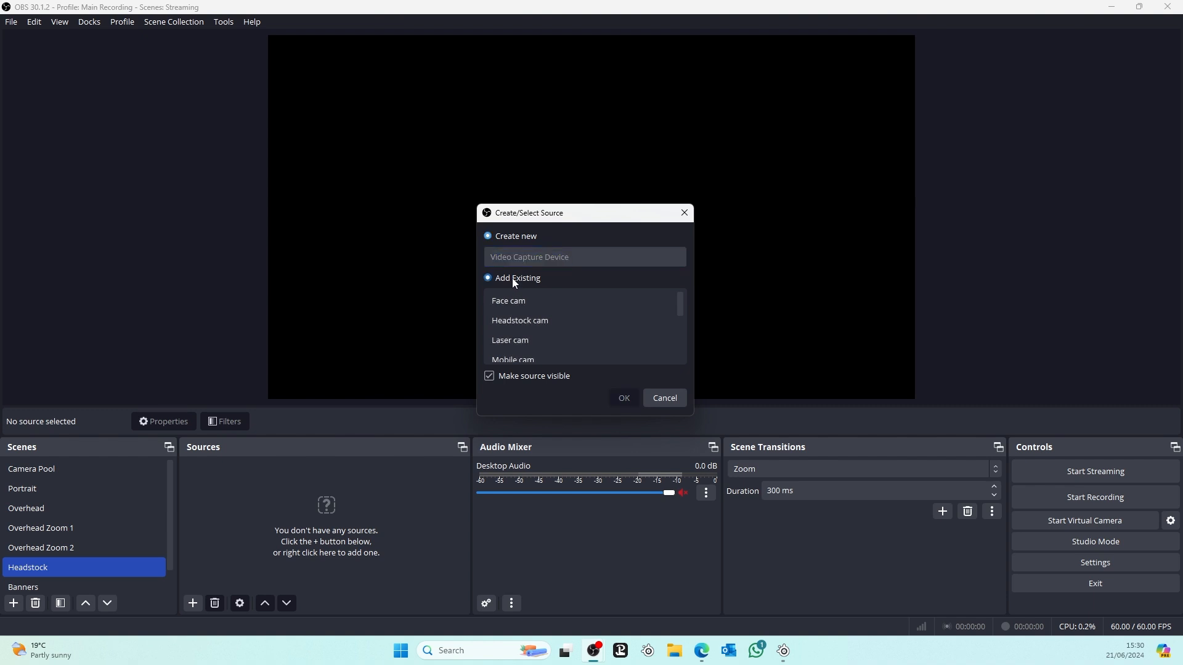
scroll(530, 315, down, 3)
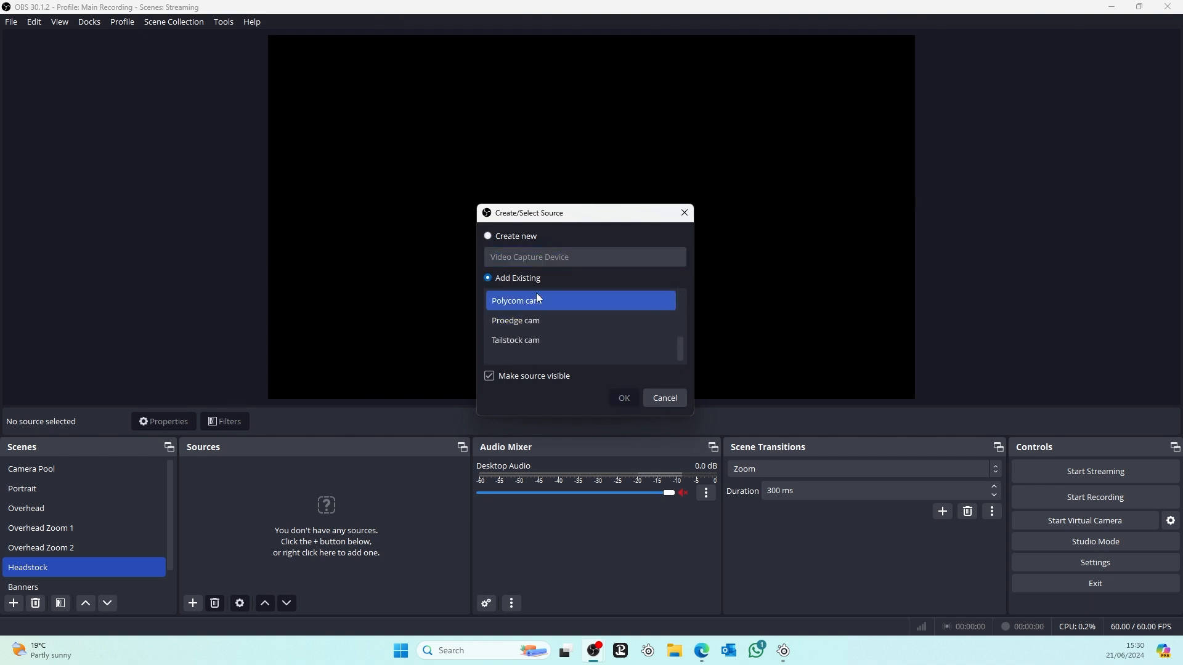
scroll(525, 326, up, 1)
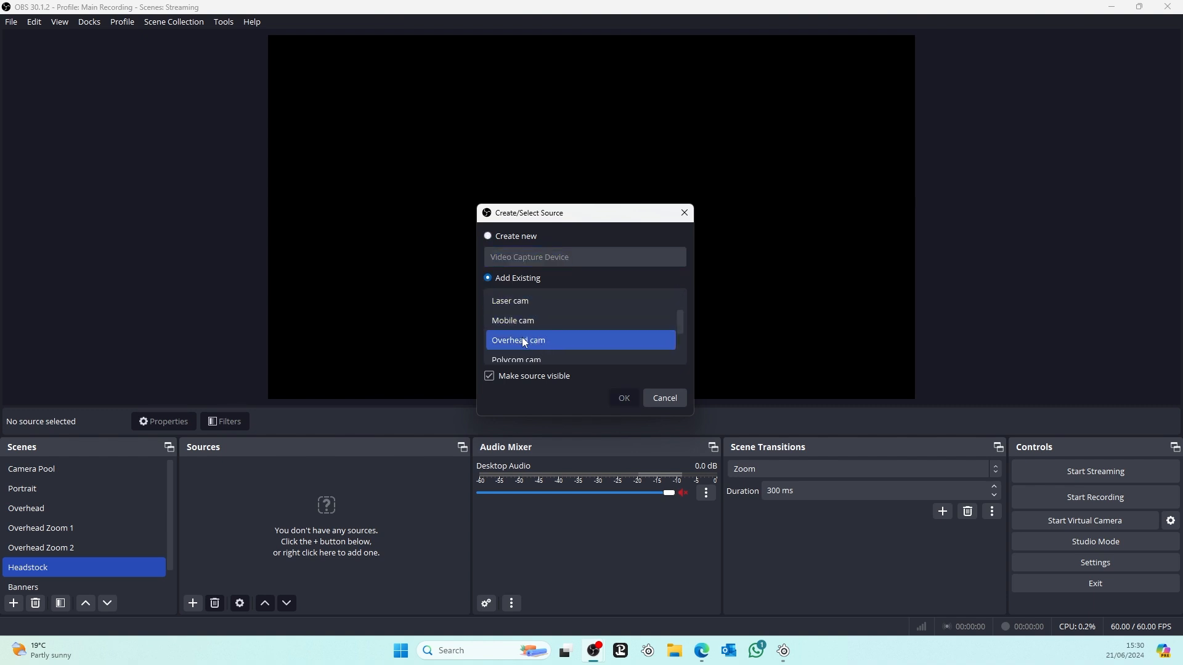
scroll(527, 339, up, 1)
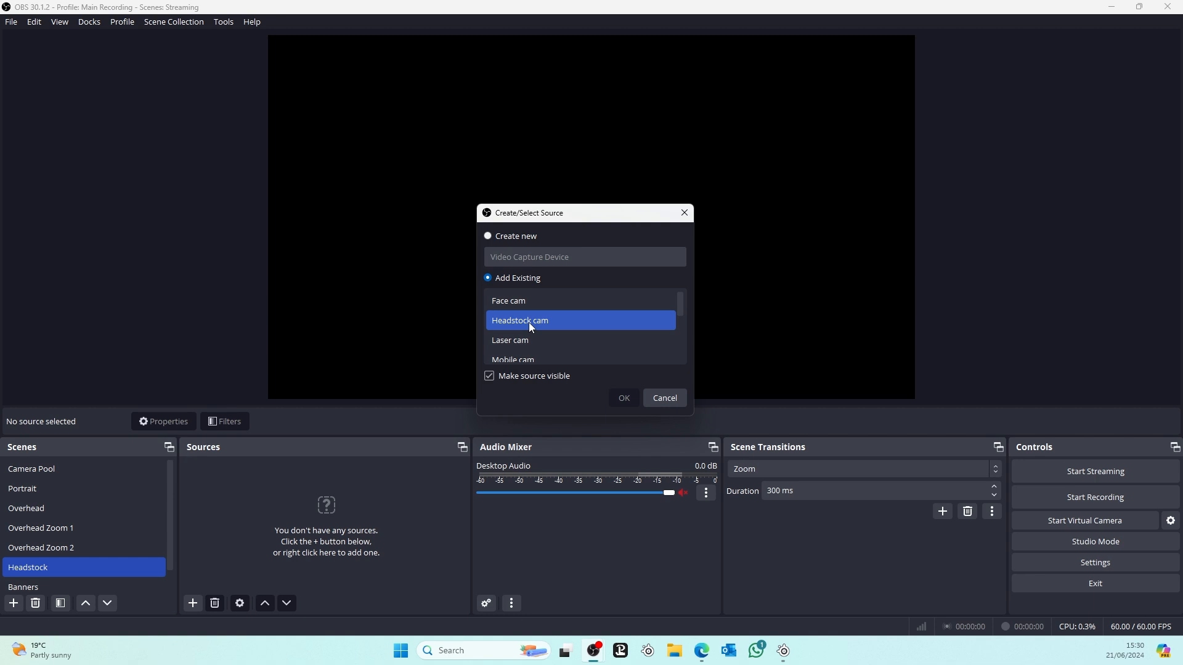
click(529, 323)
click(623, 402)
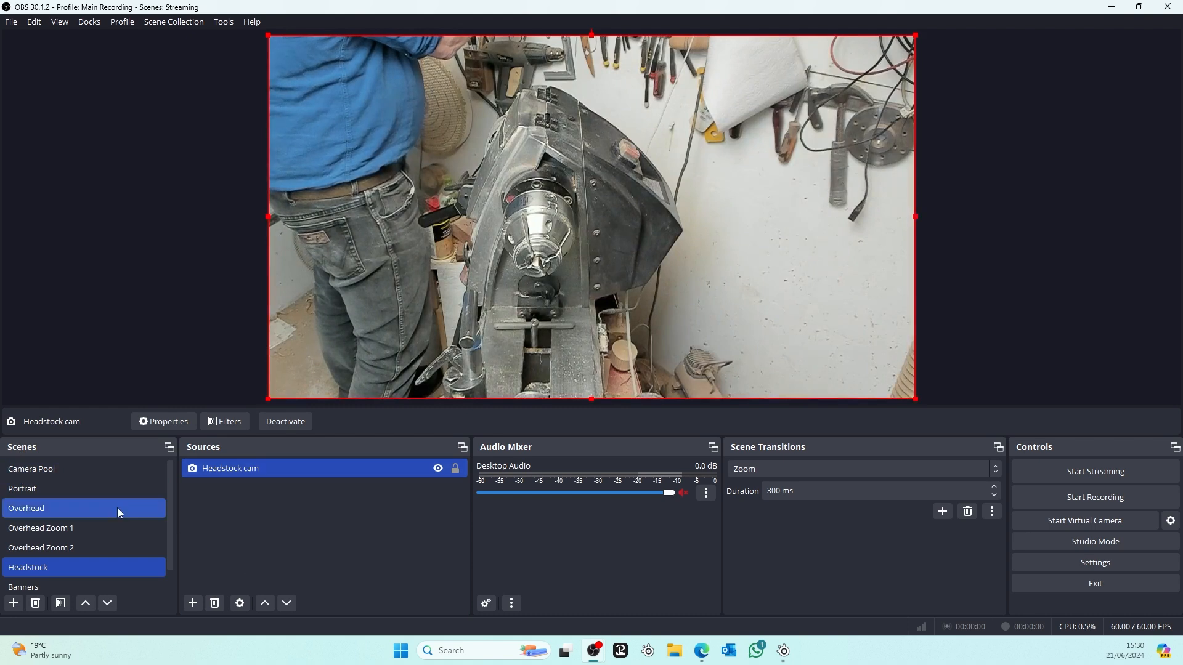
- Add the existing Banners scene as a source in the Headstock scene
click(193, 603)
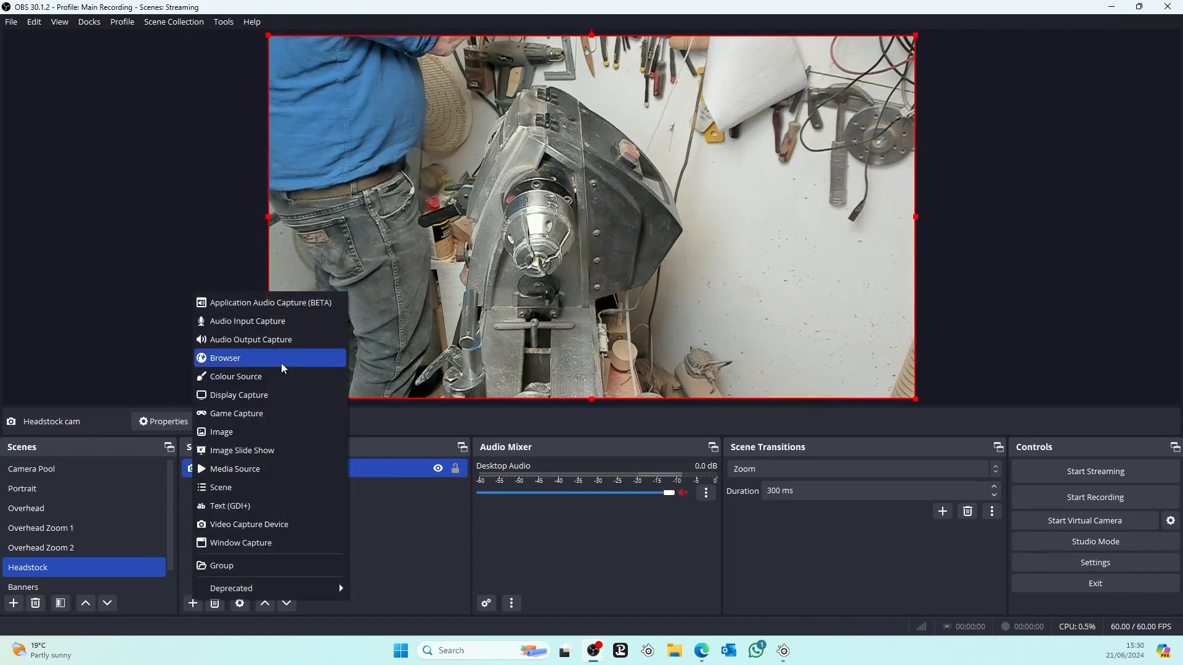
click(249, 488)
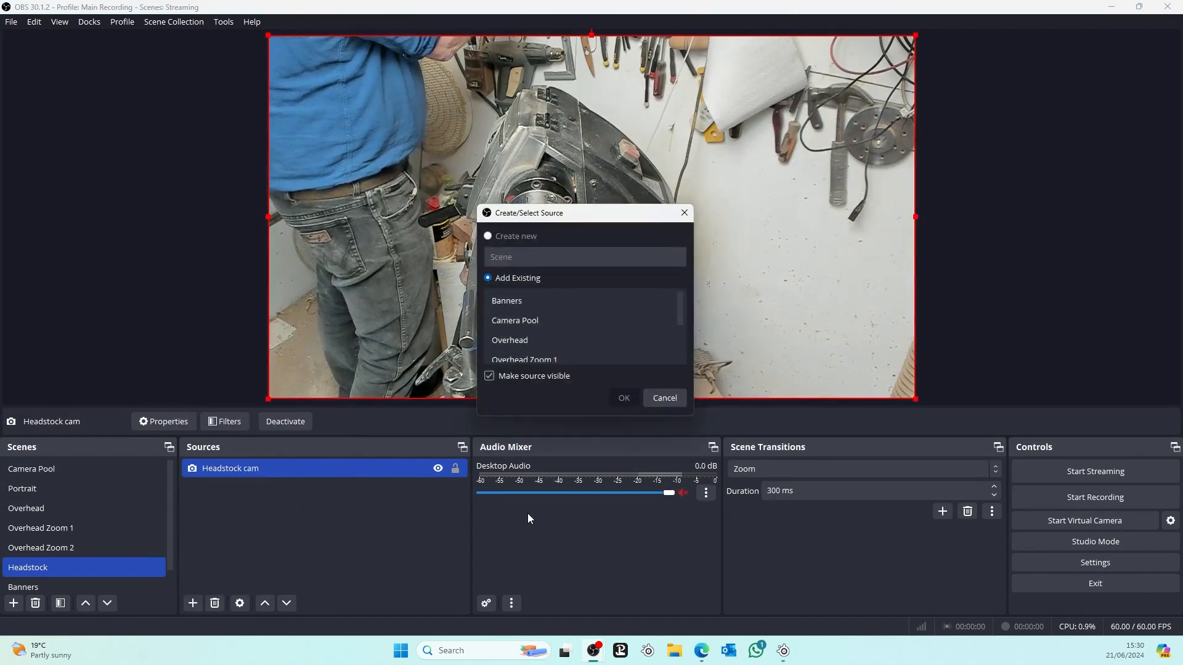
click(575, 299)
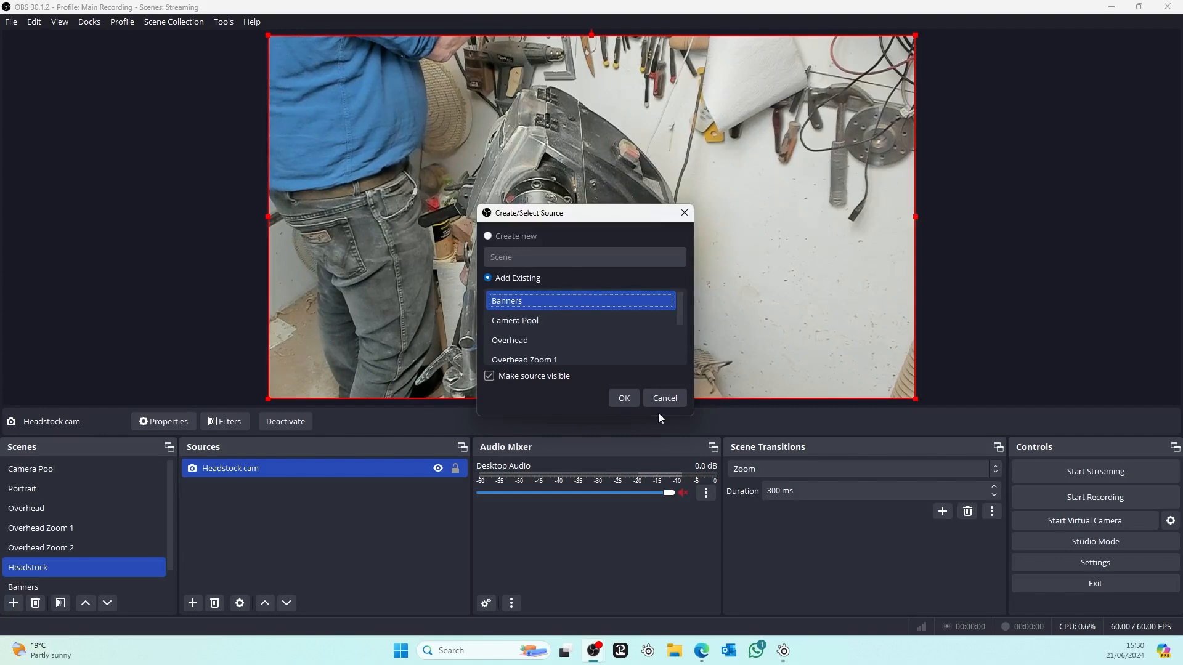
click(628, 397)
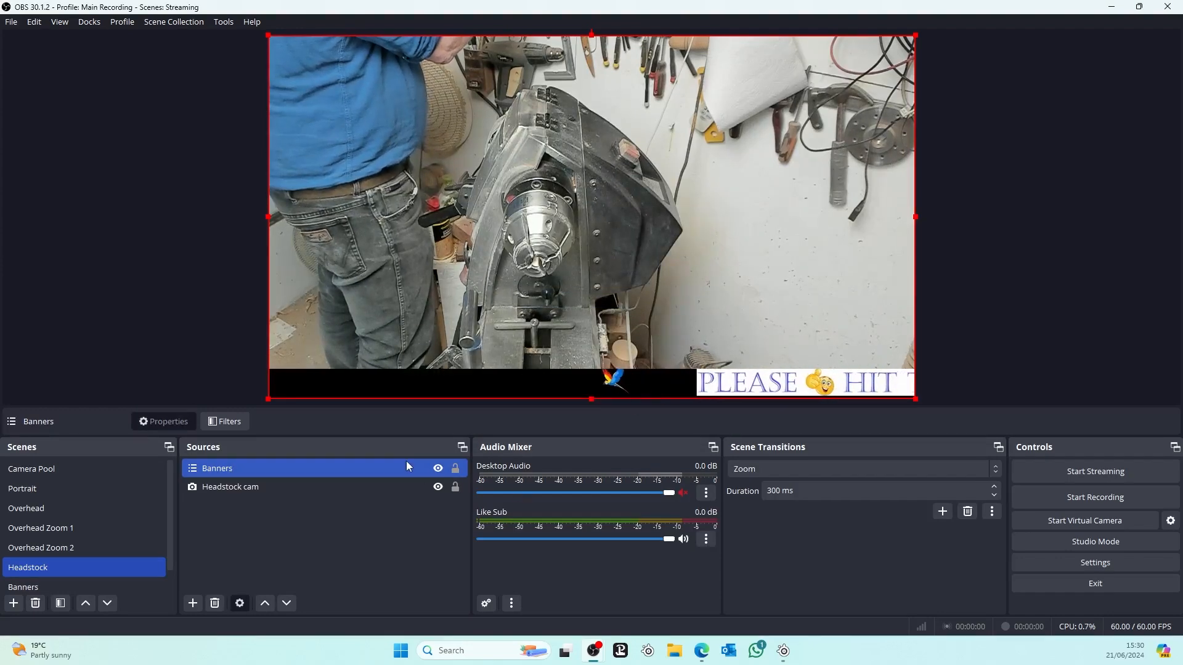
- Add the existing Jabra audio input capture as a source in the Headstock scene
click(193, 603)
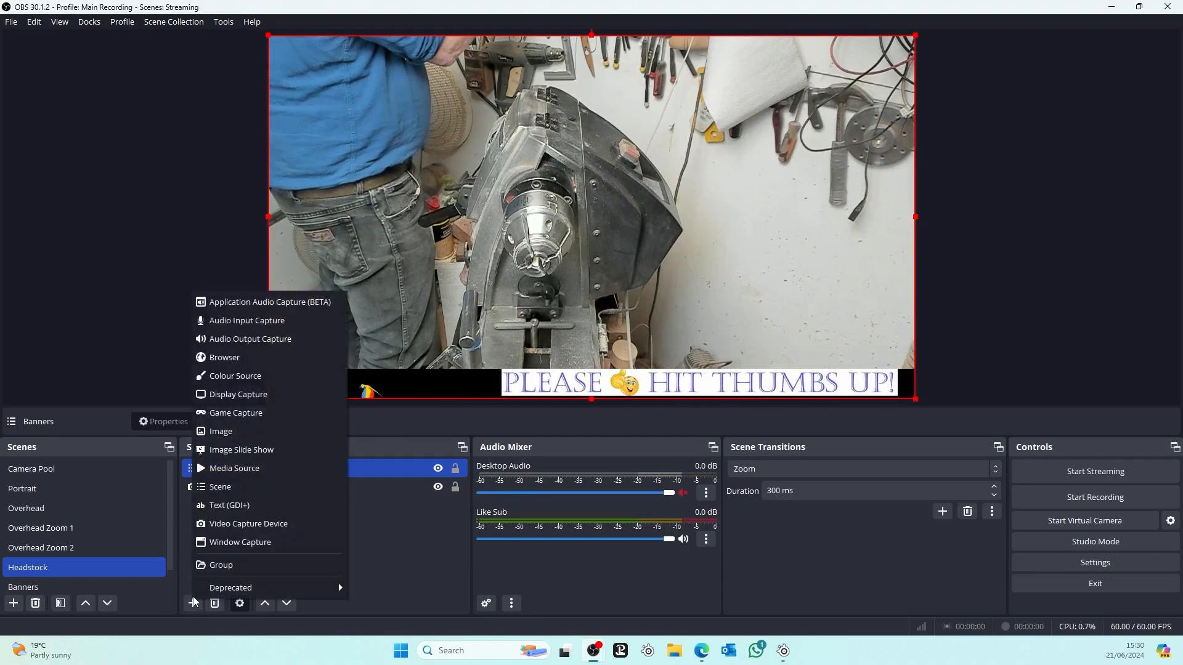
click(237, 324)
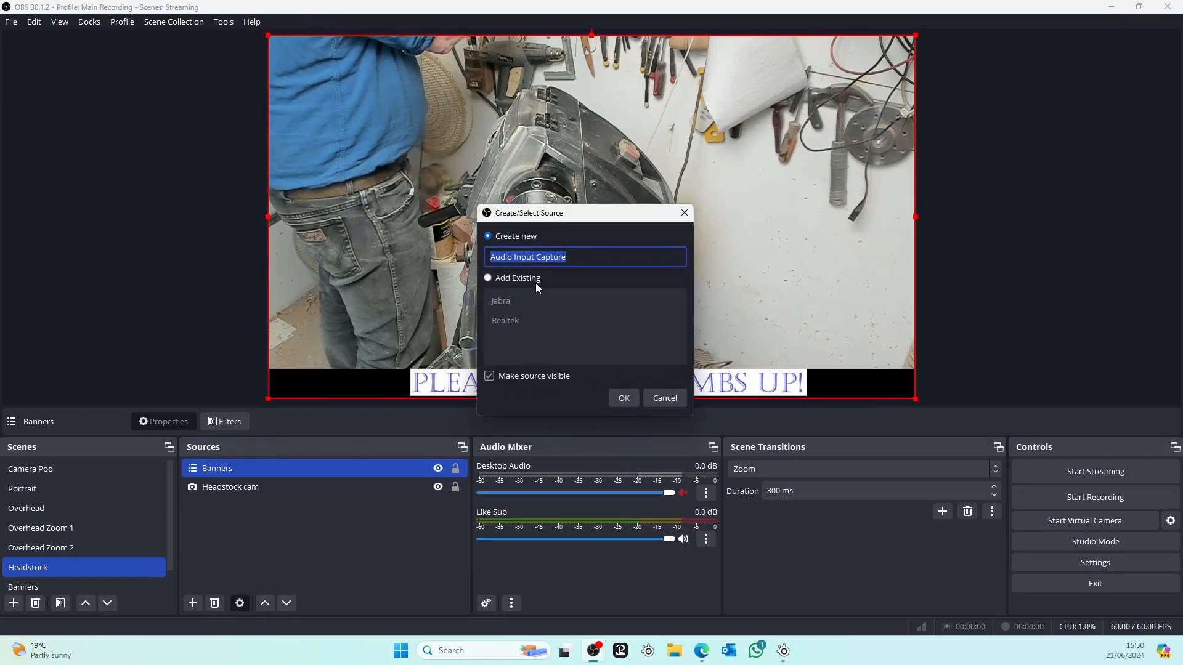
click(511, 281)
click(509, 302)
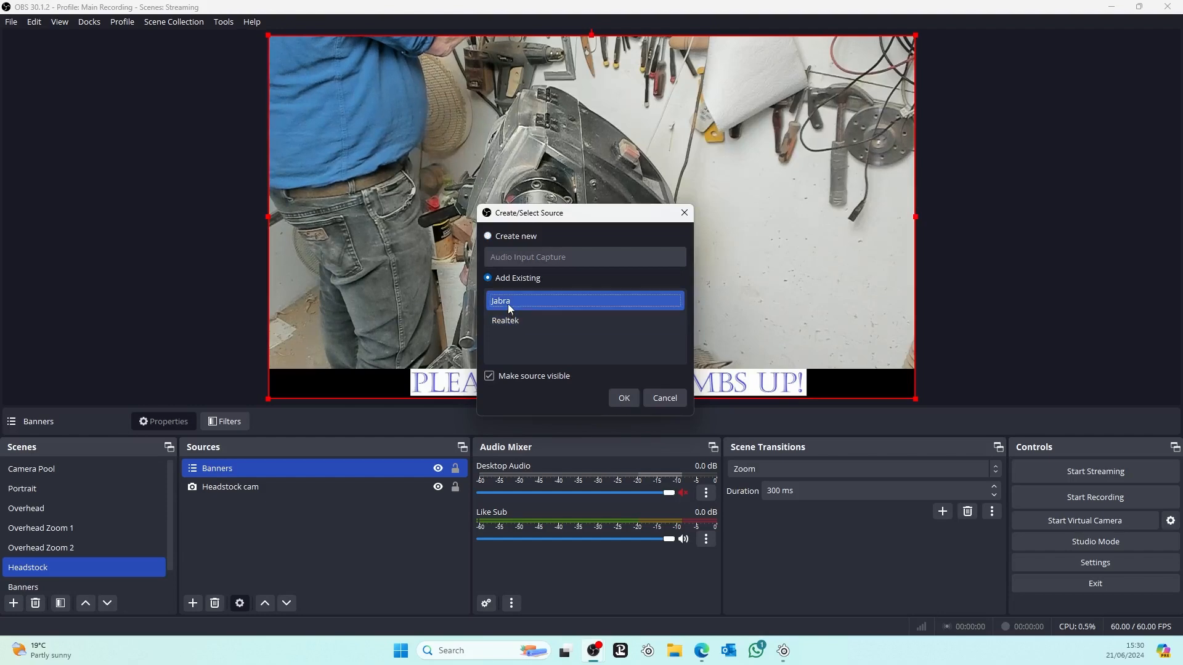
click(622, 398)
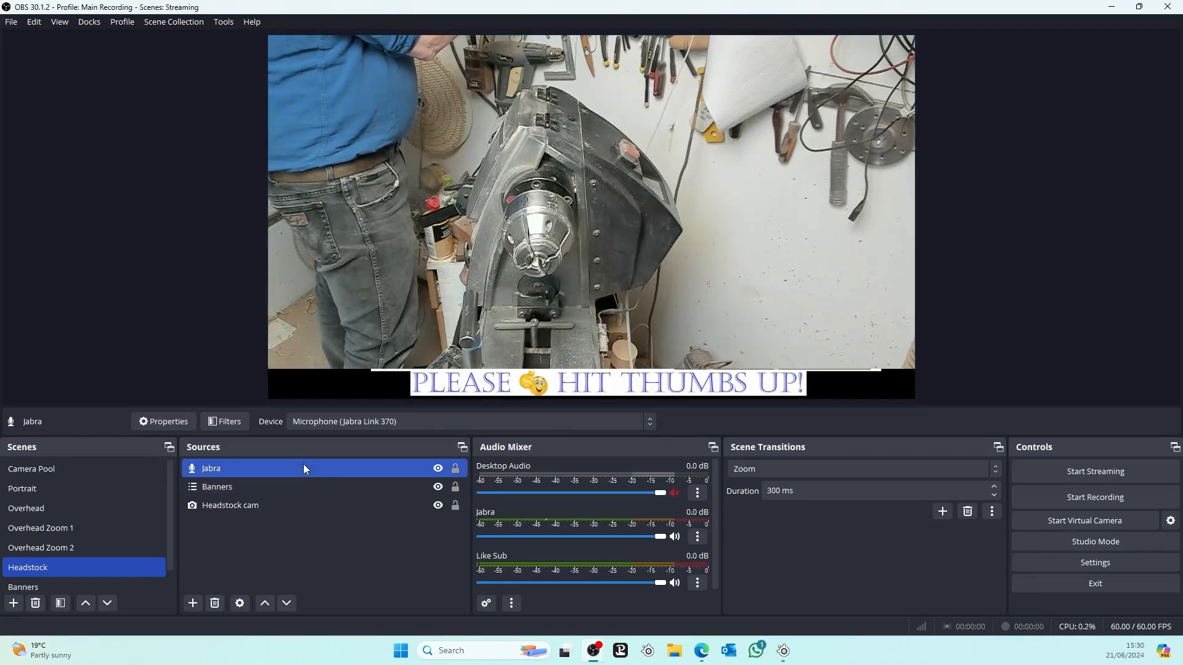
- Move Jabra below Banners in the Headstock scene's source order and lock the Banners source
drag(307, 471, 309, 498)
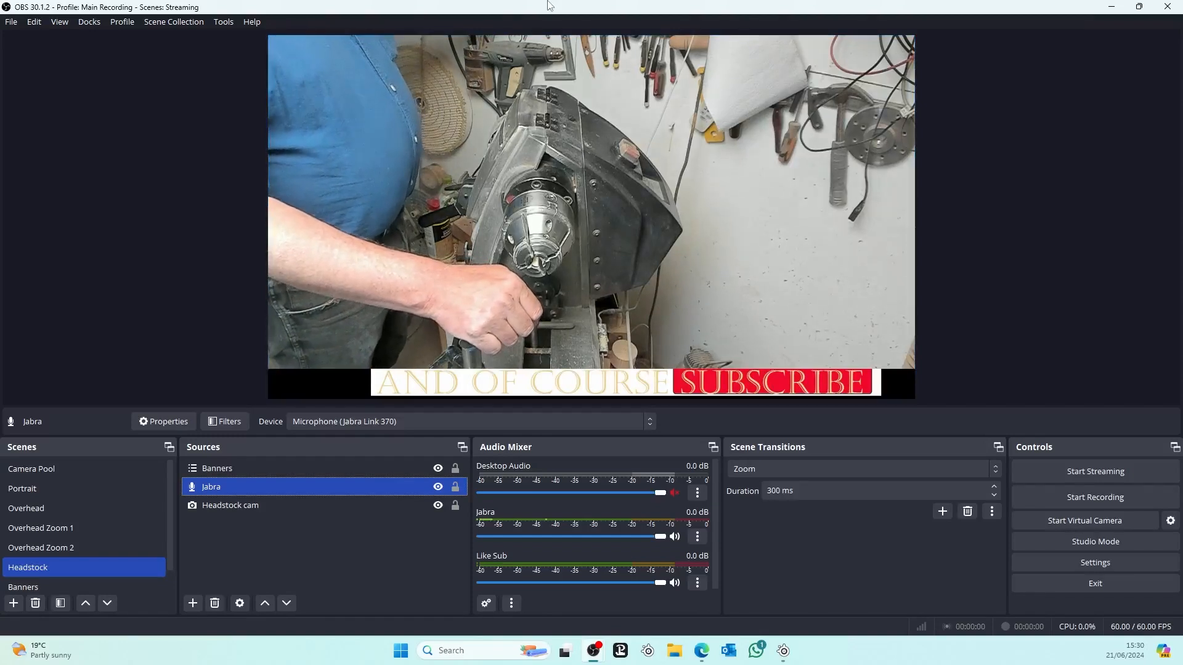
ctrl+click(419, 472)
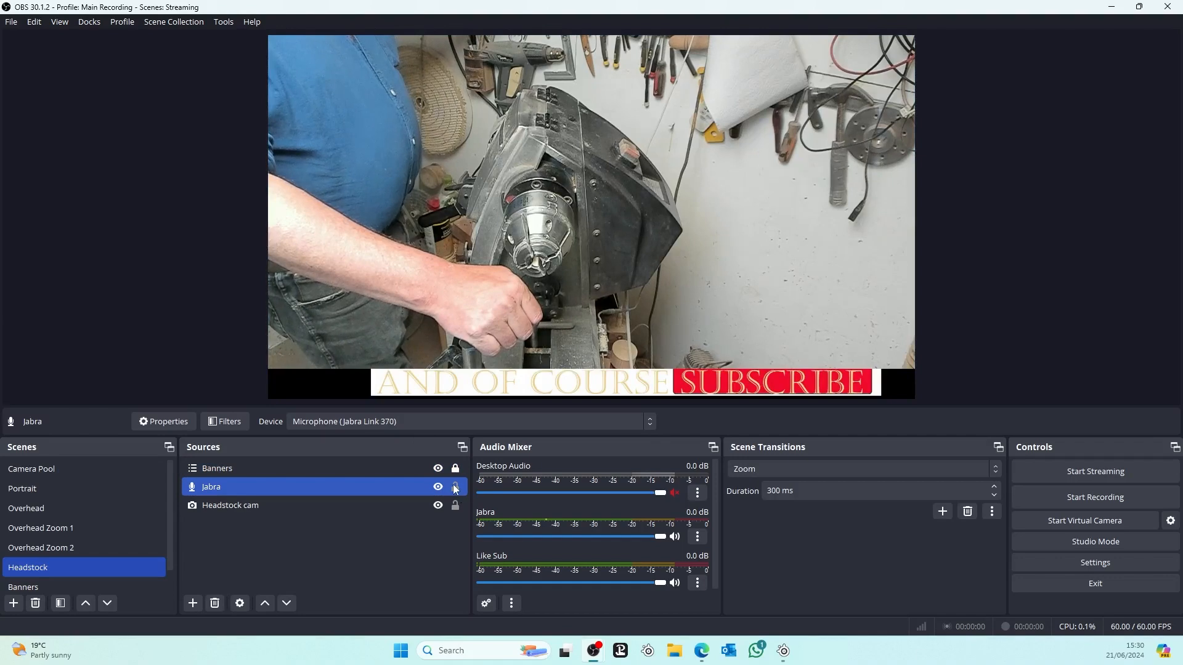
- Lock the Jabra and Headstock cam sources in the Headstock scene
click(456, 488)
click(455, 505)
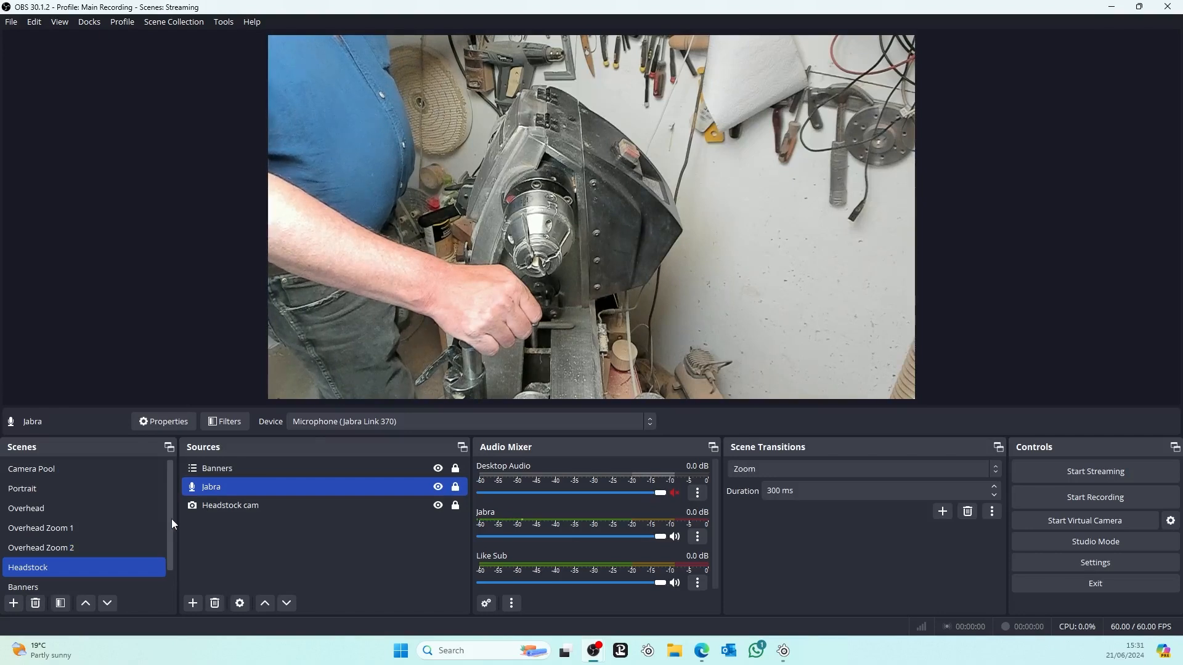
- Duplicate the Headstock scene and name the copy Headstock Zoom 1
drag(171, 519, 162, 594)
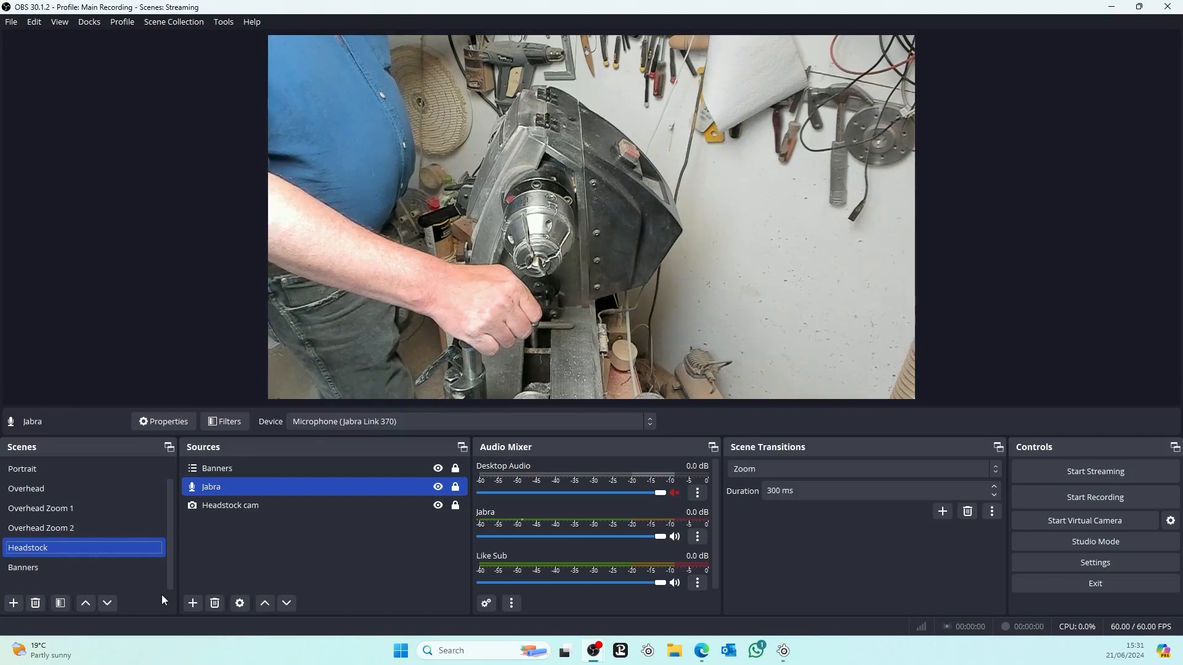
right_click(95, 547)
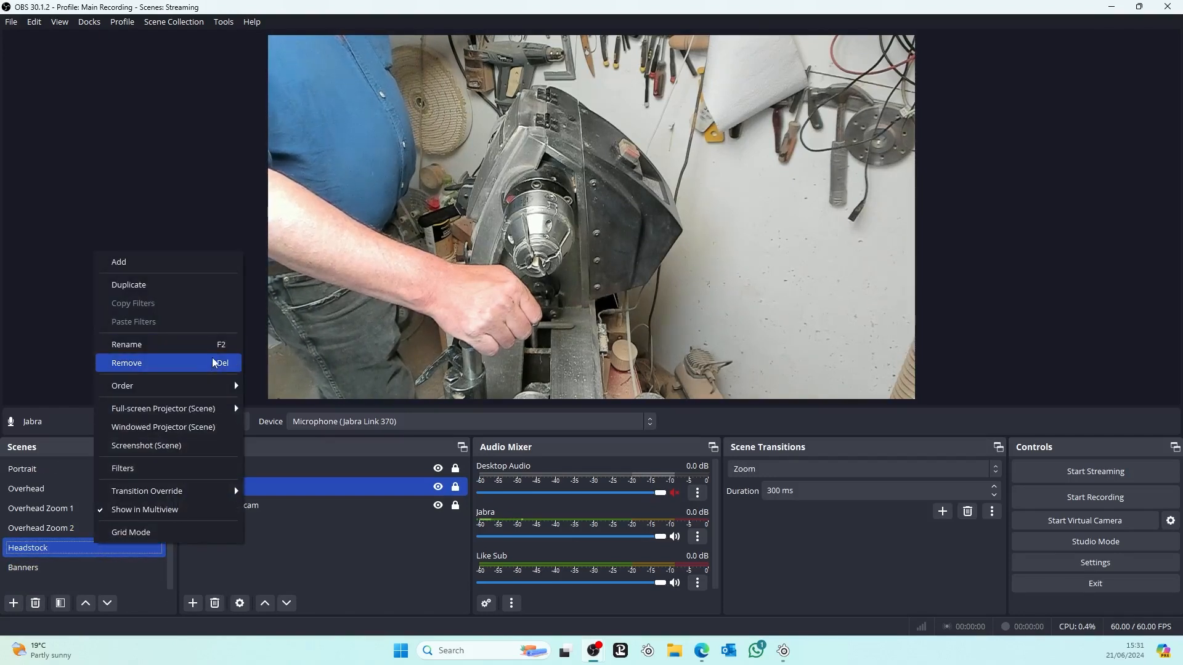
click(209, 294)
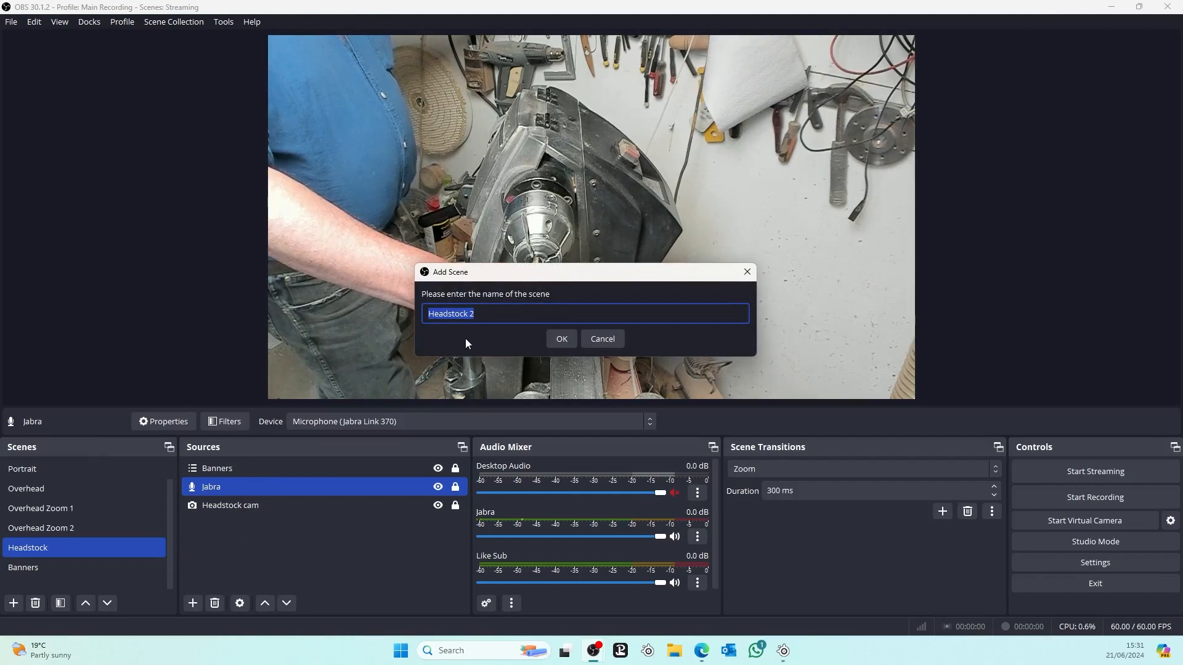
click(471, 313)
double_click(471, 313)
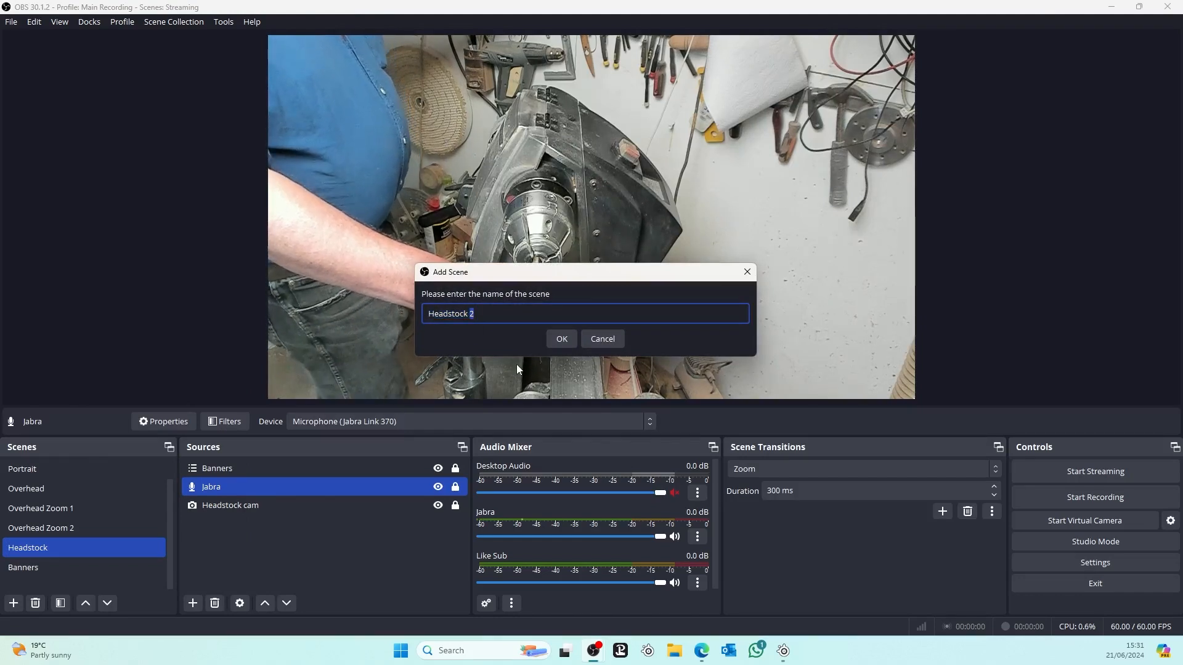
text(Z)
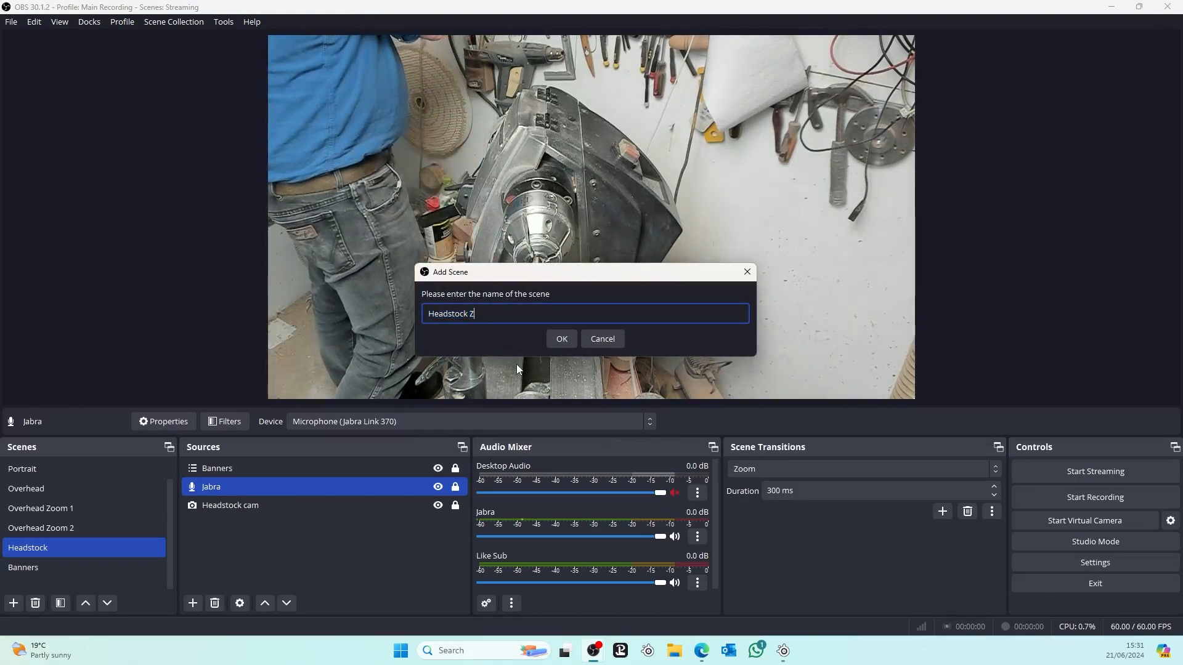
text(oom 1)
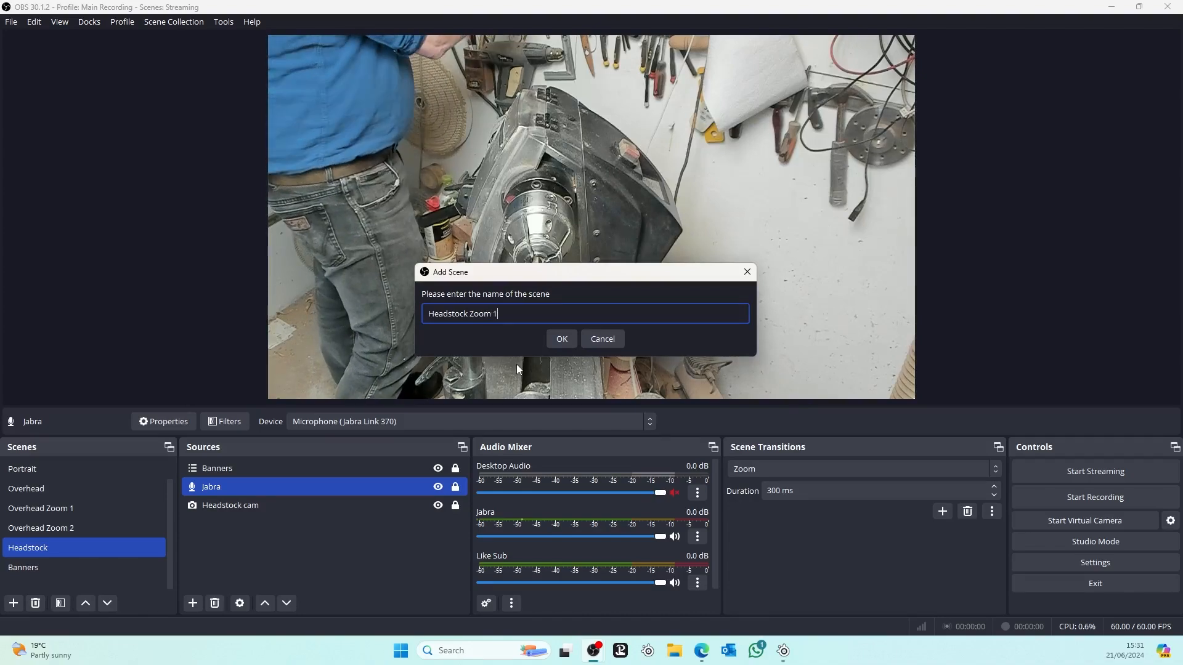
key(Return)
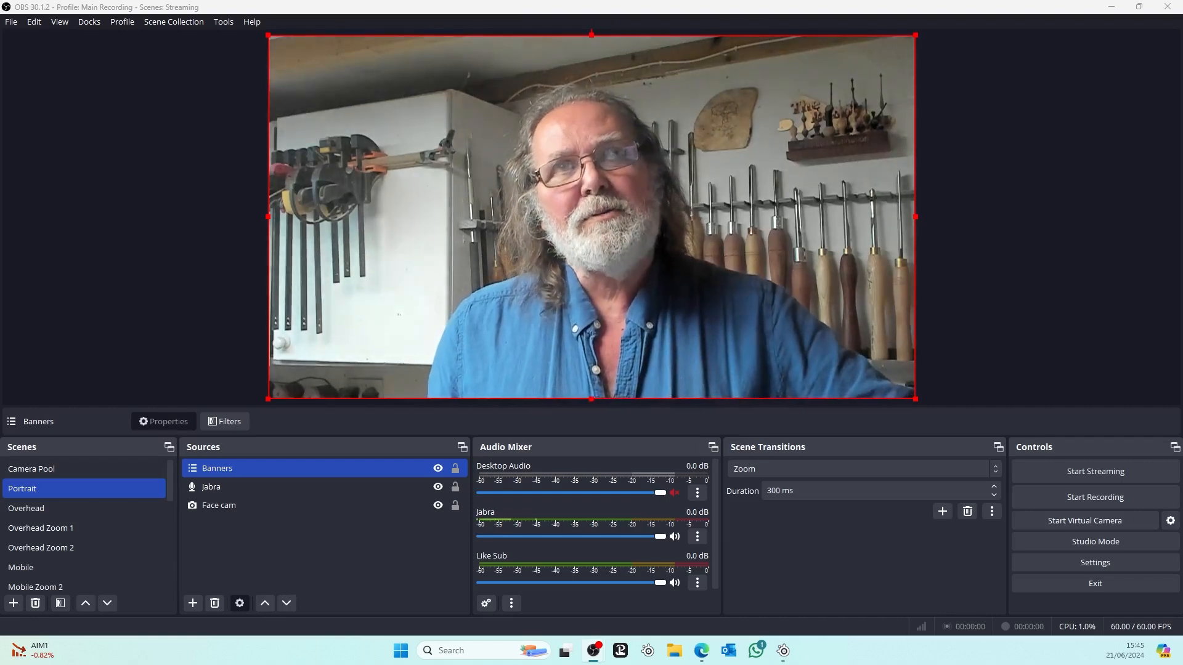
click(225, 29)
mouse_move(157, 23)
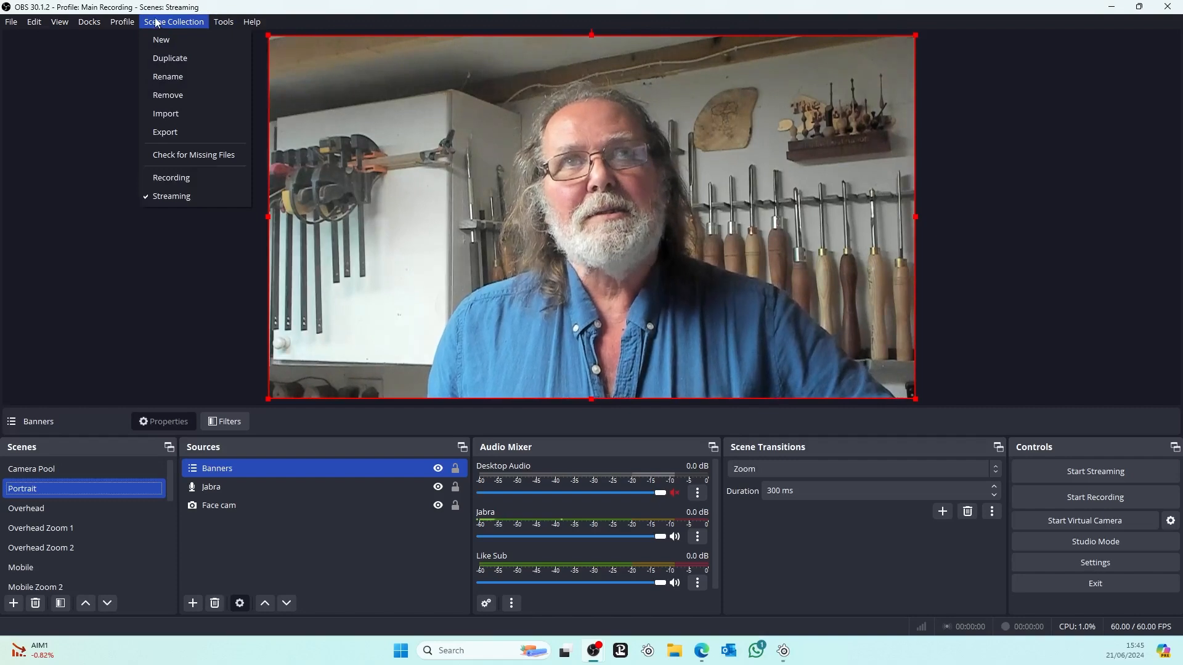
mouse_move(60, 22)
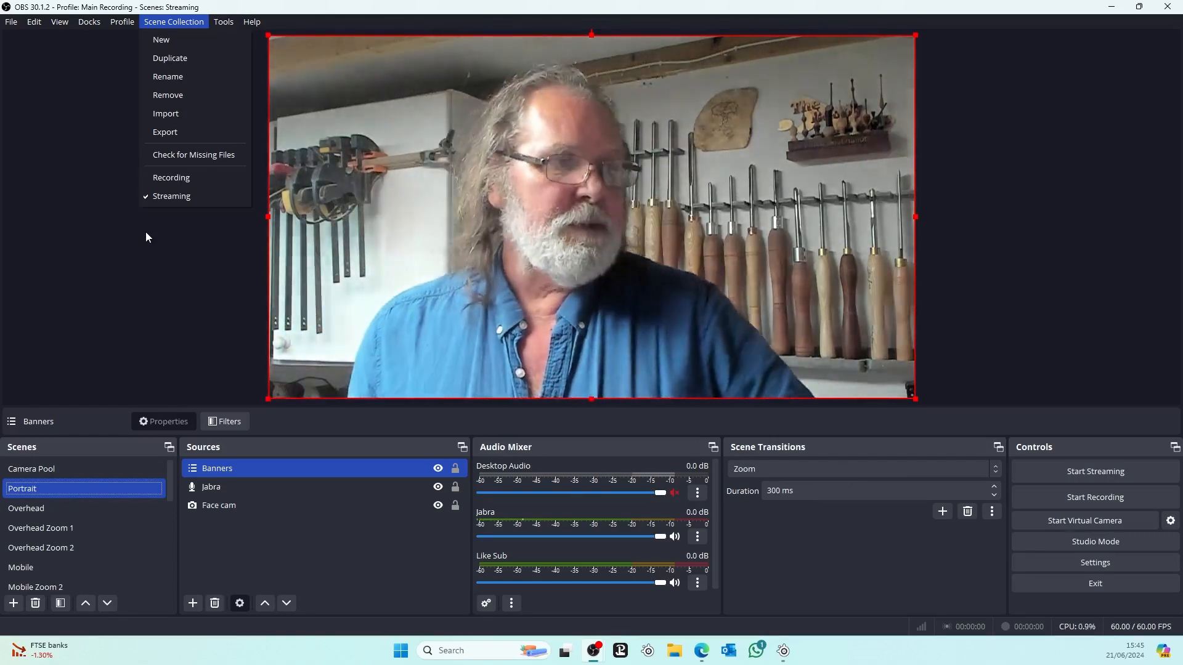
click(90, 354)
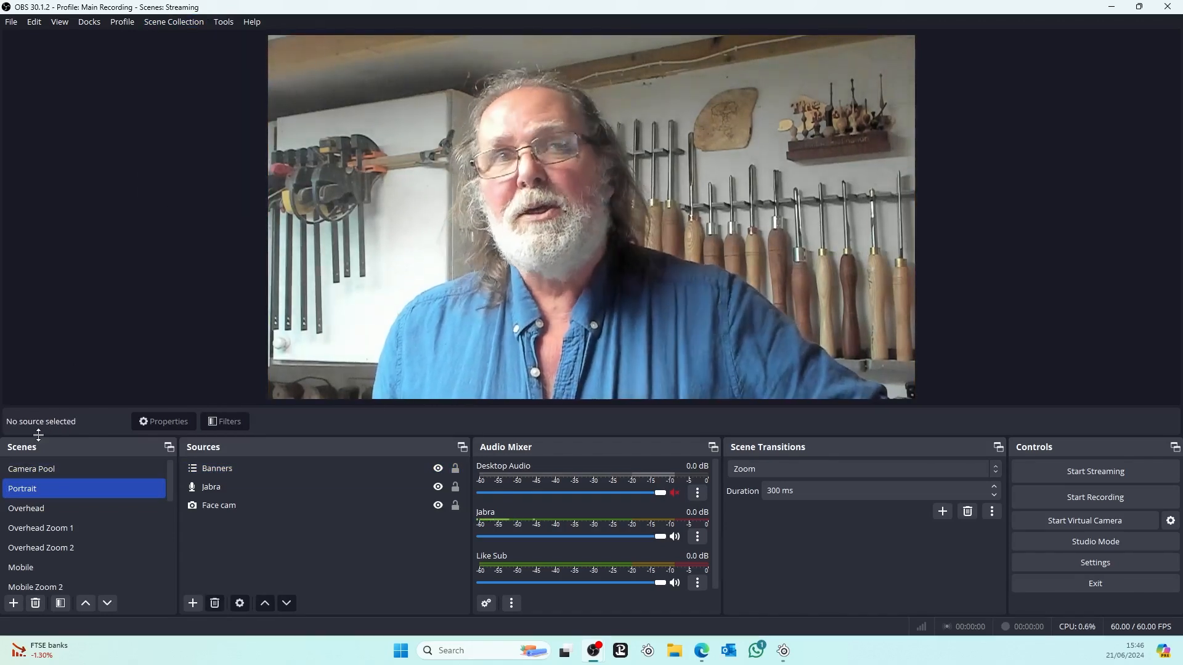
- Preview the Overhead, Overhead Zoom 1 and 2, Mobile, Headstock, and Headstock Zoom 1 and 2 scenes, ending on the Portrait scene
click(31, 514)
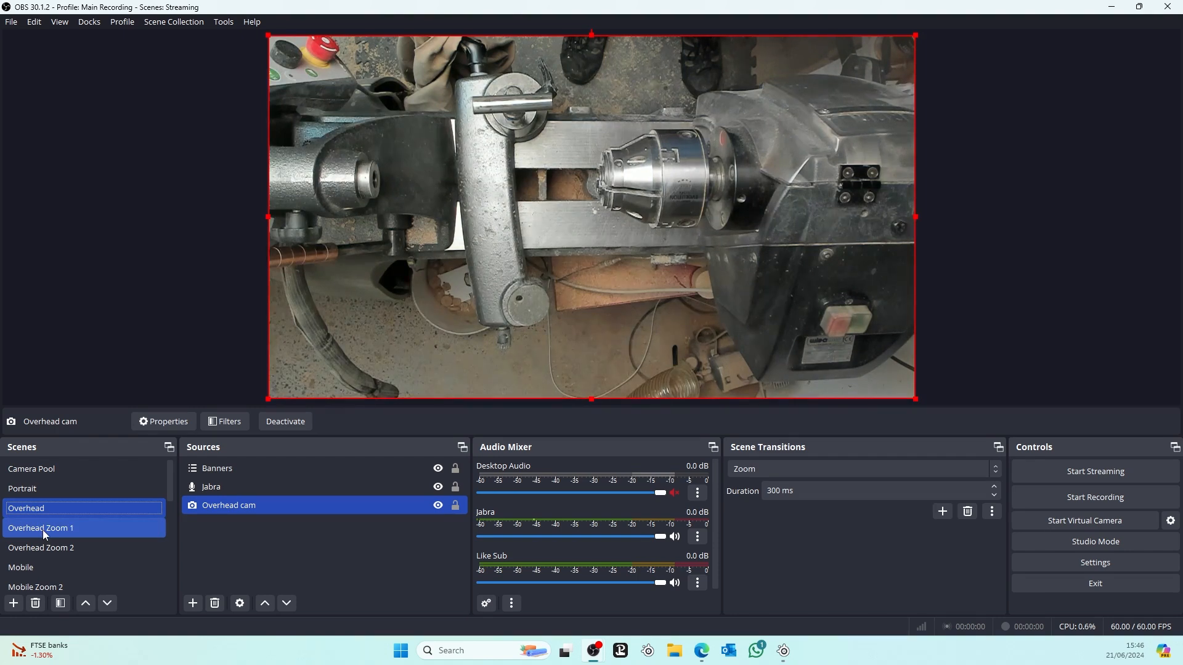
click(42, 530)
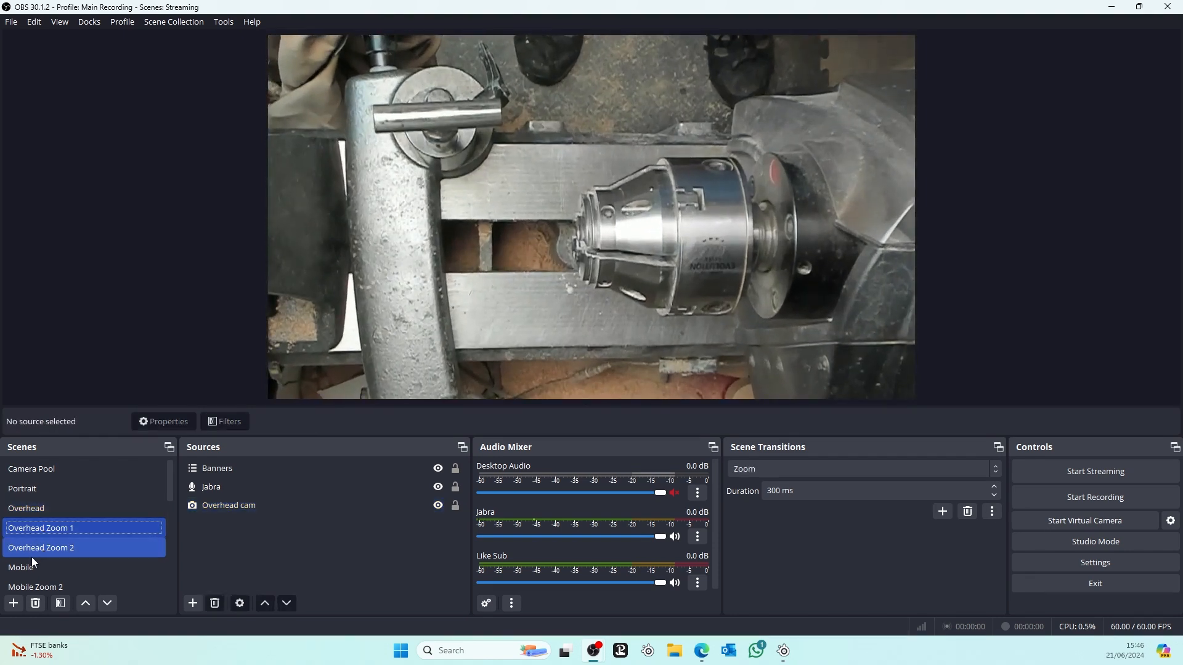
click(27, 554)
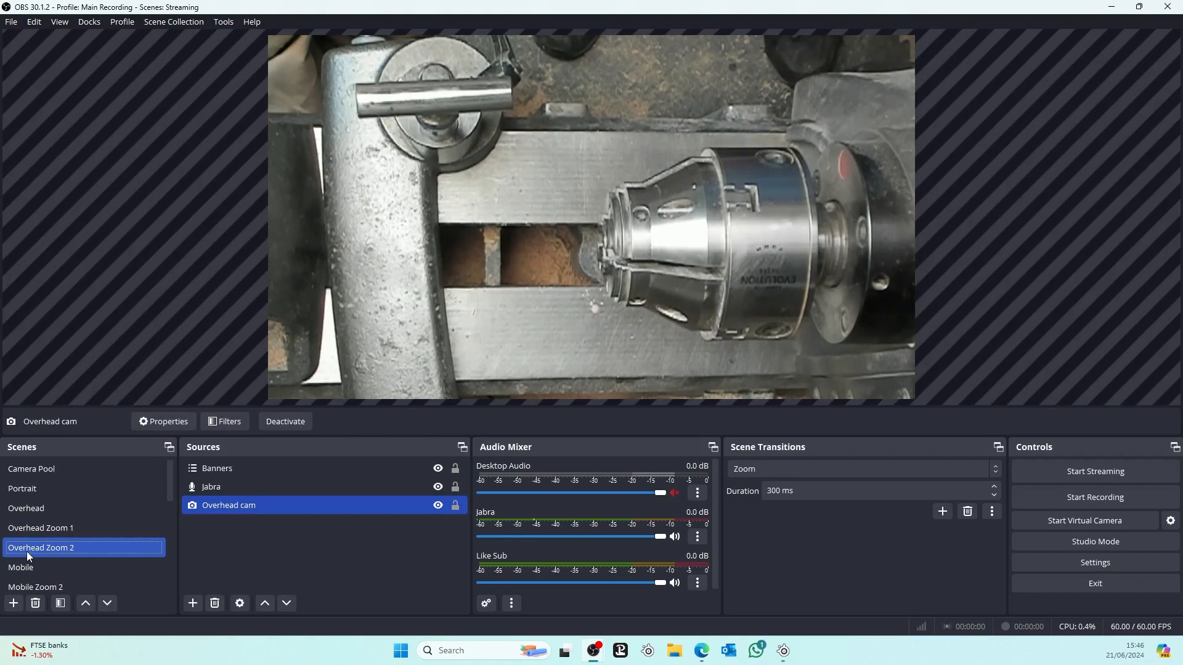
click(30, 564)
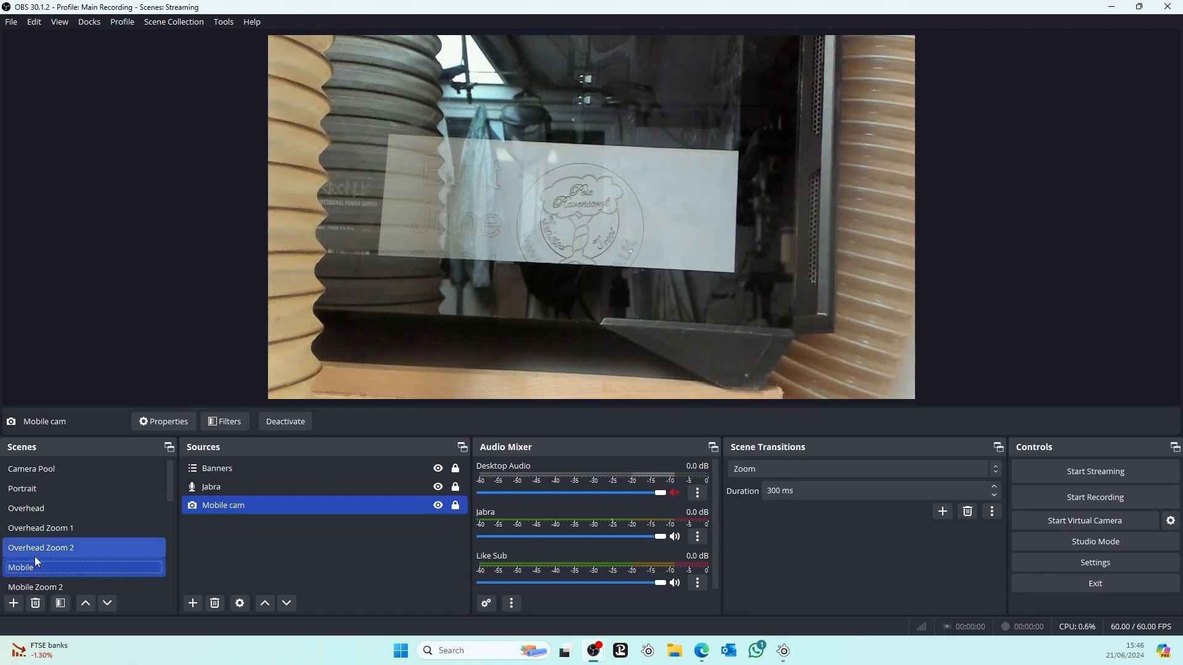
scroll(40, 549, down, 2)
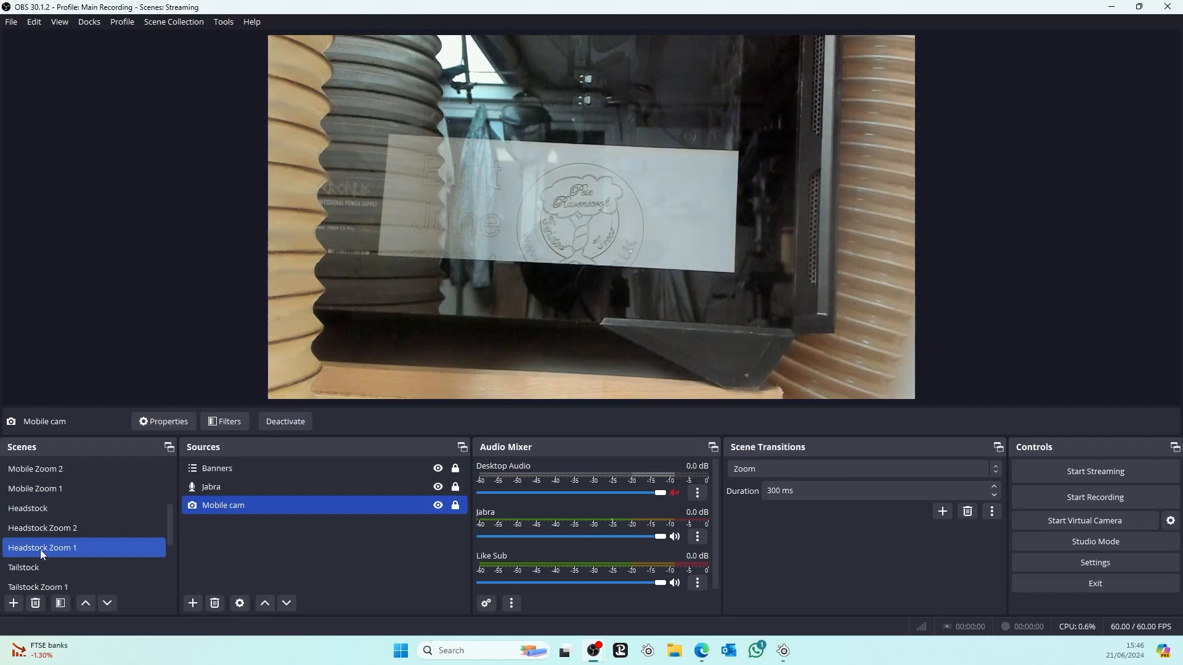
click(50, 508)
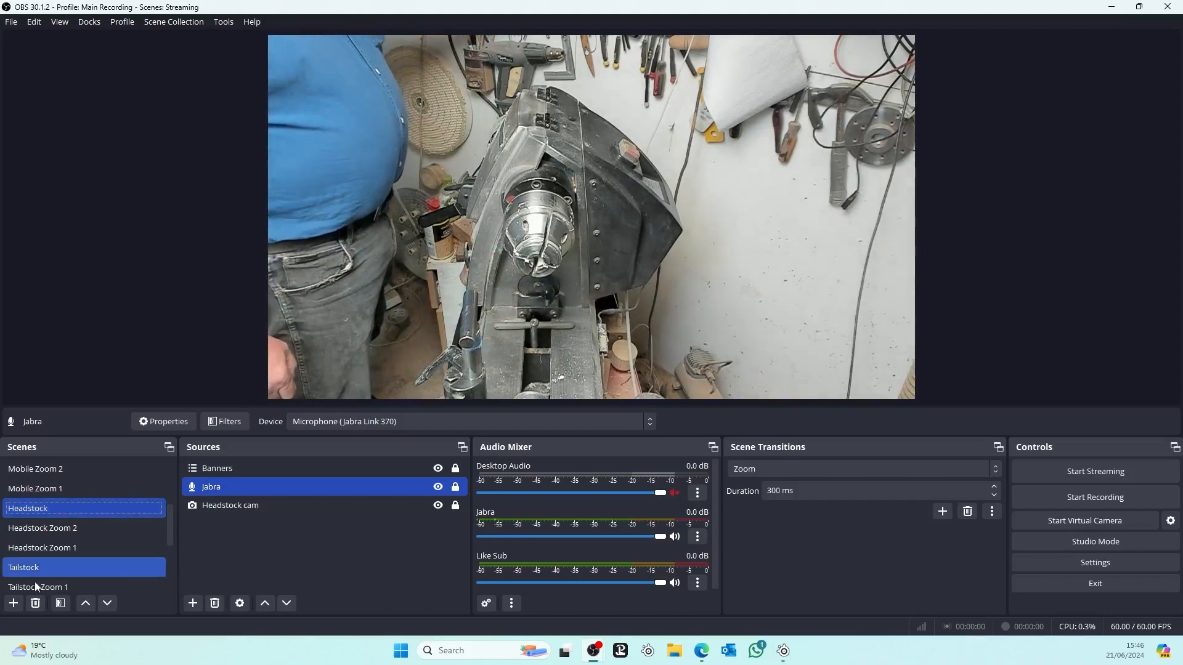
click(53, 551)
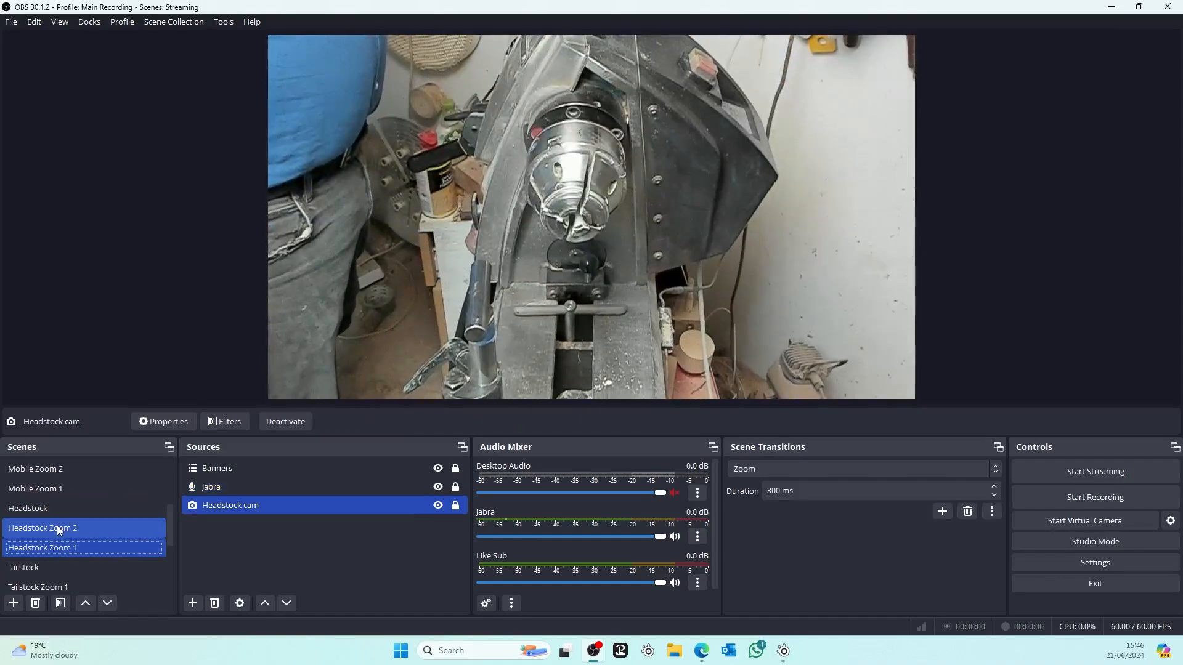
click(60, 527)
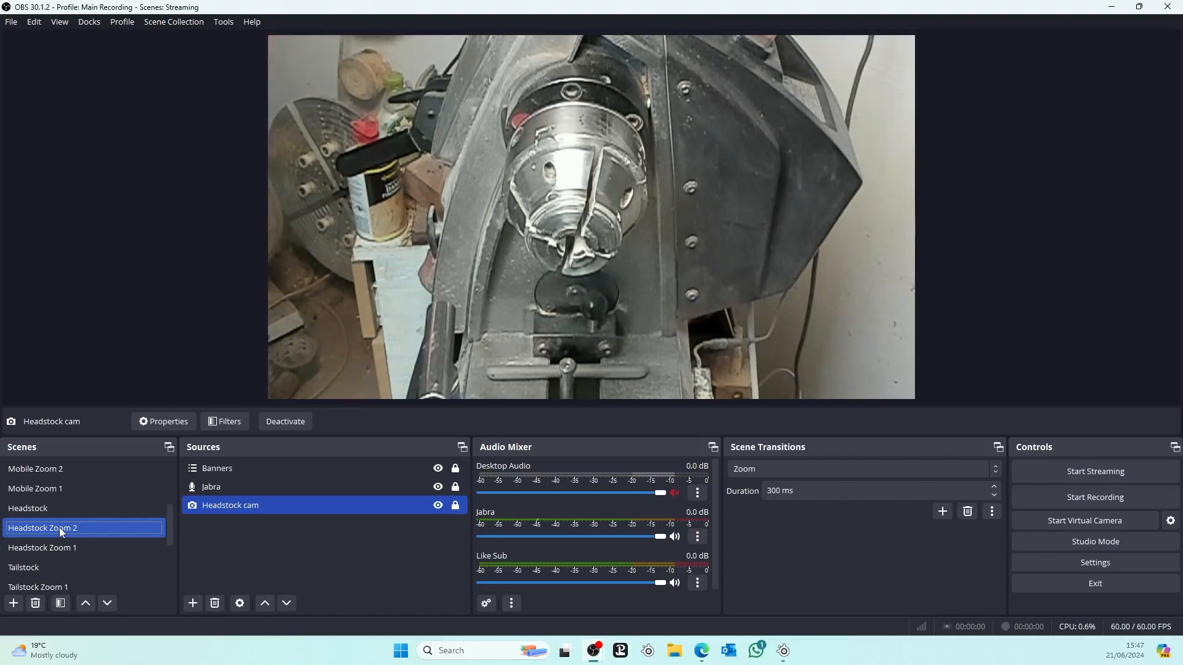
scroll(59, 527, up, 2)
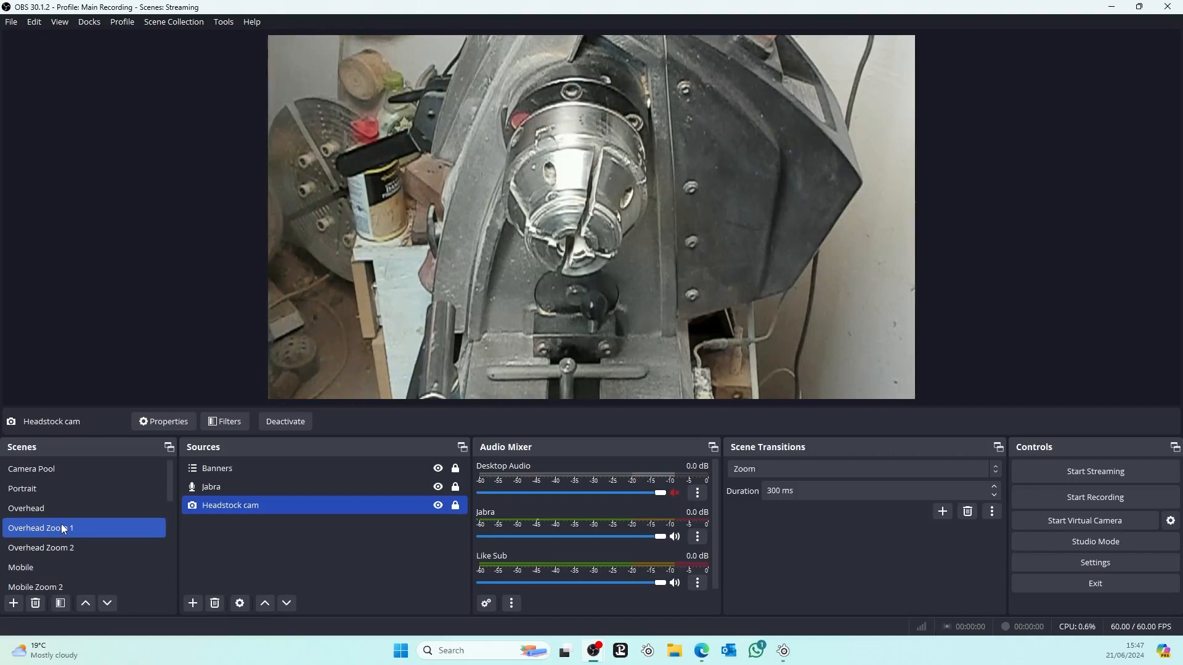
click(59, 487)
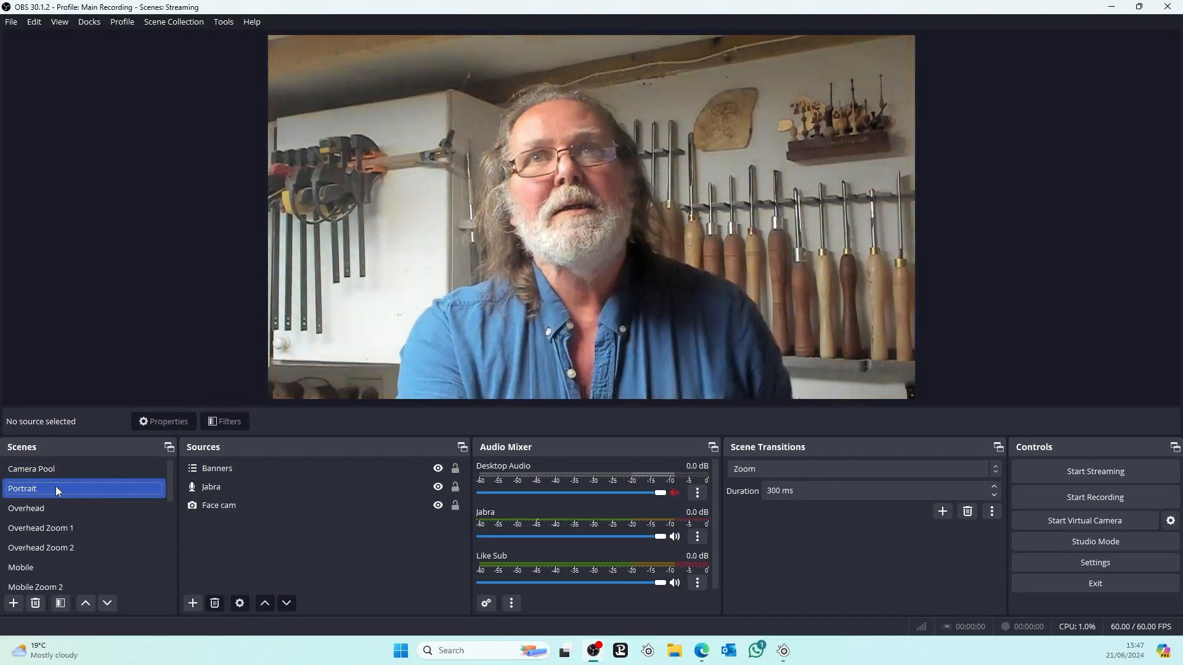